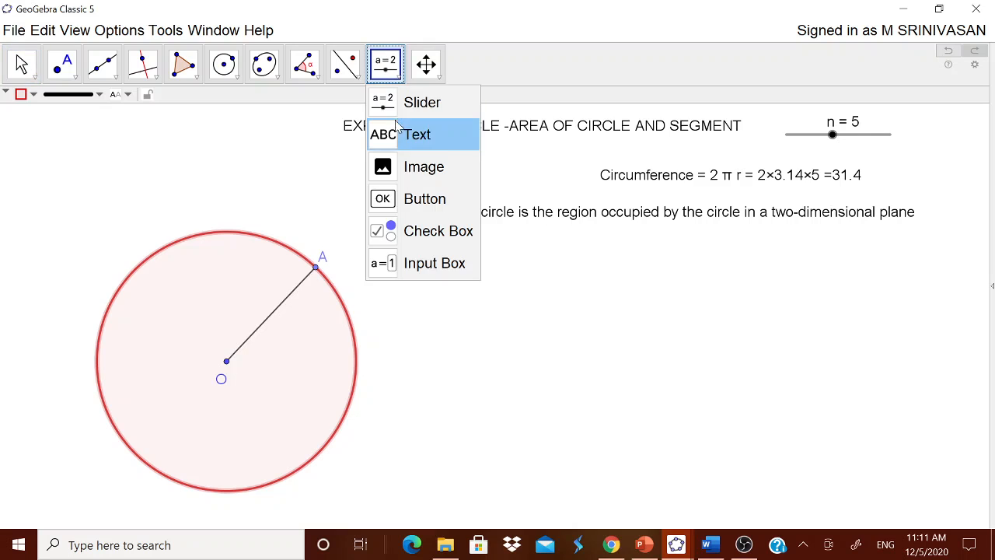
# Start a text below the area definition reading "Area = π r² = 3.14×(", using the π, ² and × symbols.
pyautogui.click(399, 133)
pyautogui.click(527, 260)
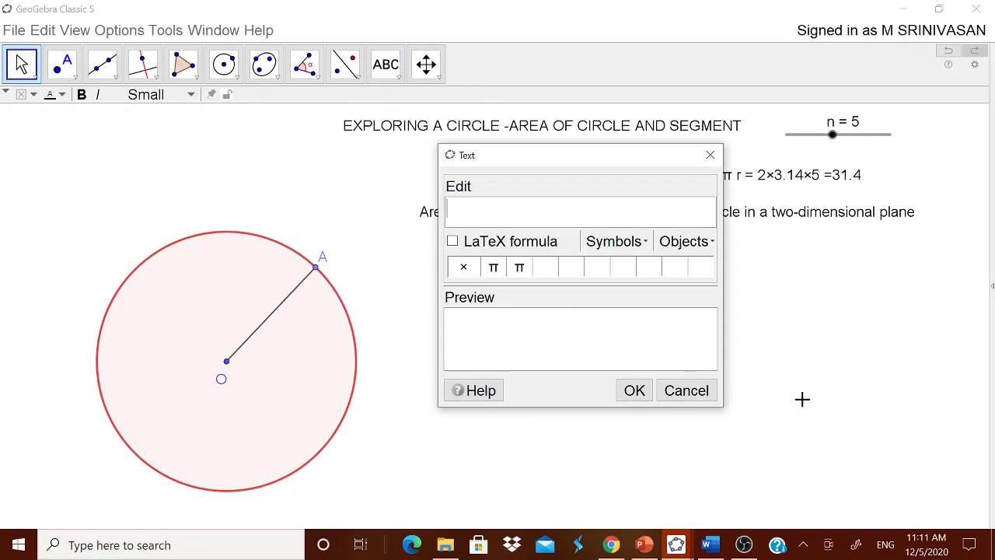
pyautogui.write('Area =')
pyautogui.click(493, 268)
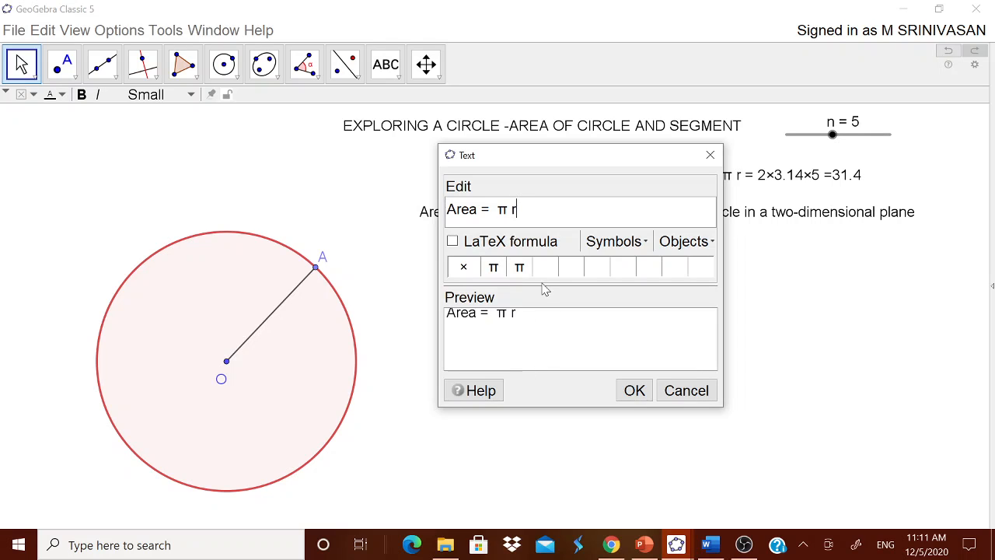
pyautogui.click(612, 243)
pyautogui.moveTo(622, 265)
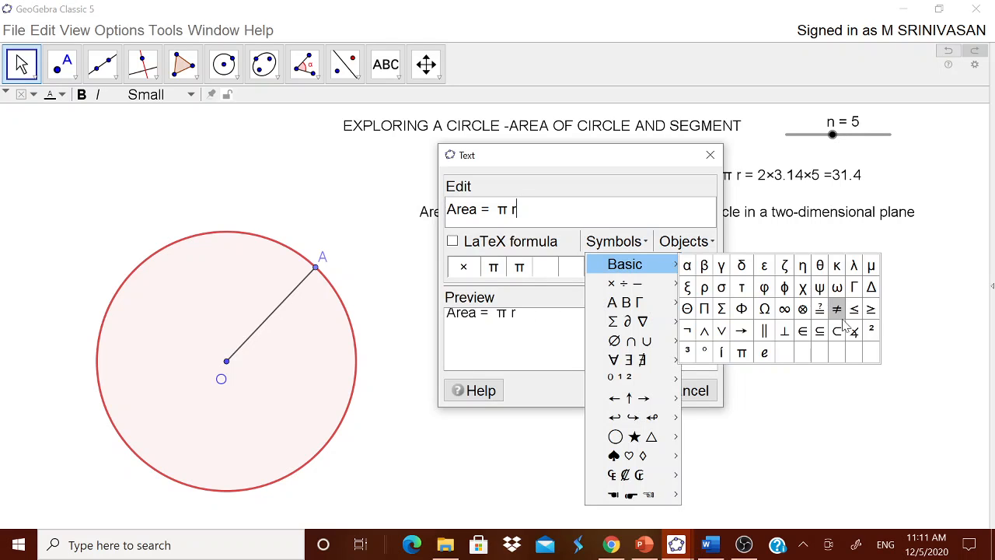
pyautogui.click(870, 331)
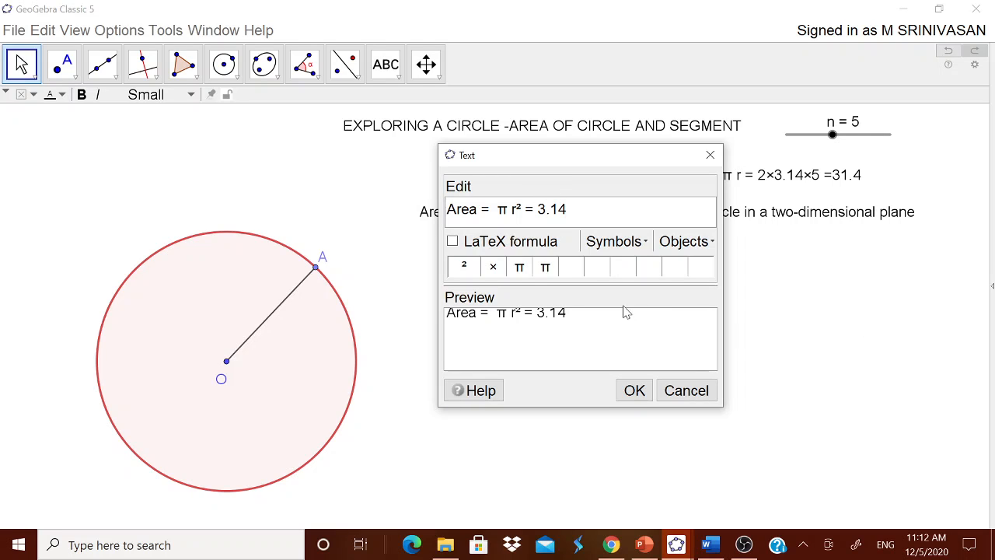
pyautogui.click(633, 247)
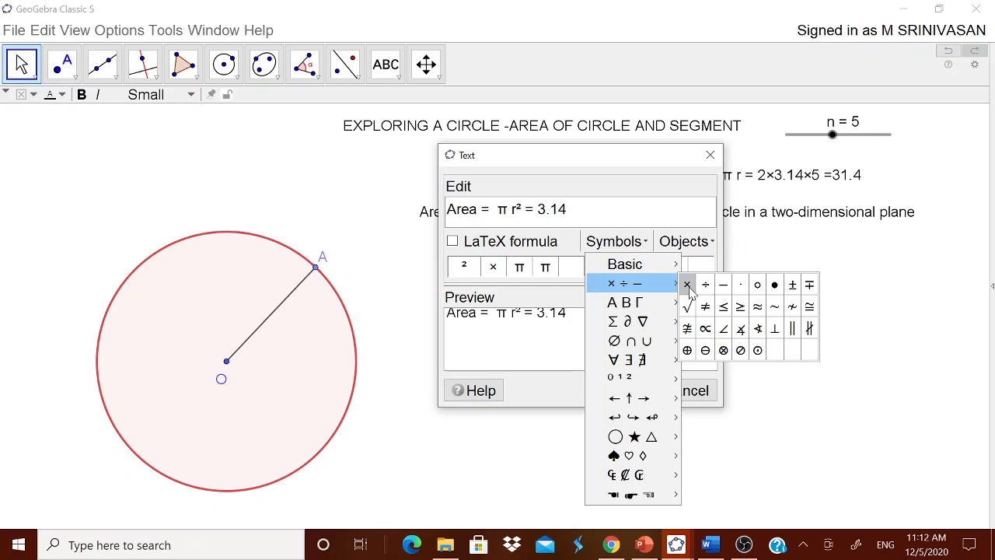
pyautogui.click(687, 286)
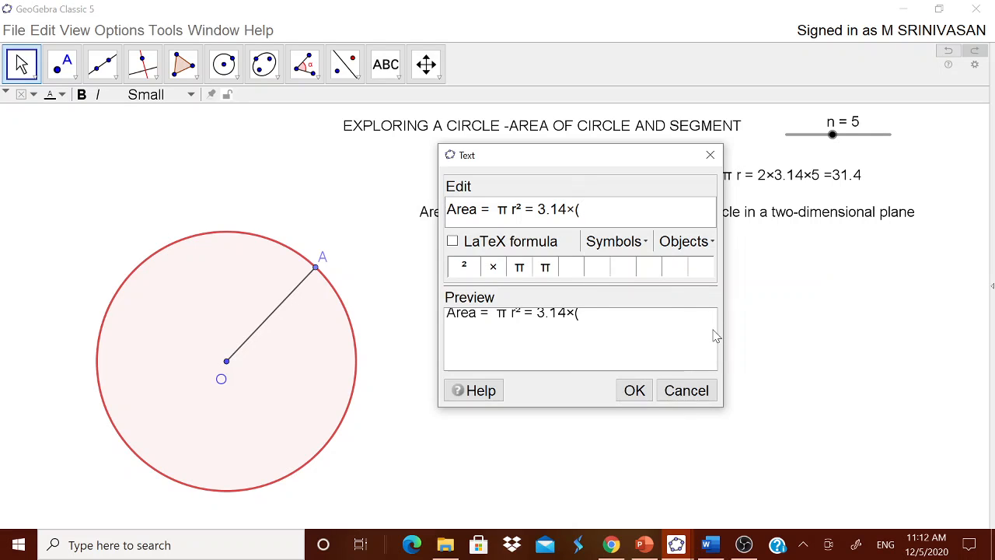
# Complete the area text with the linked radius f in parentheses, squared and followed by "=", and place it beneath the circumference formula.
pyautogui.click(692, 244)
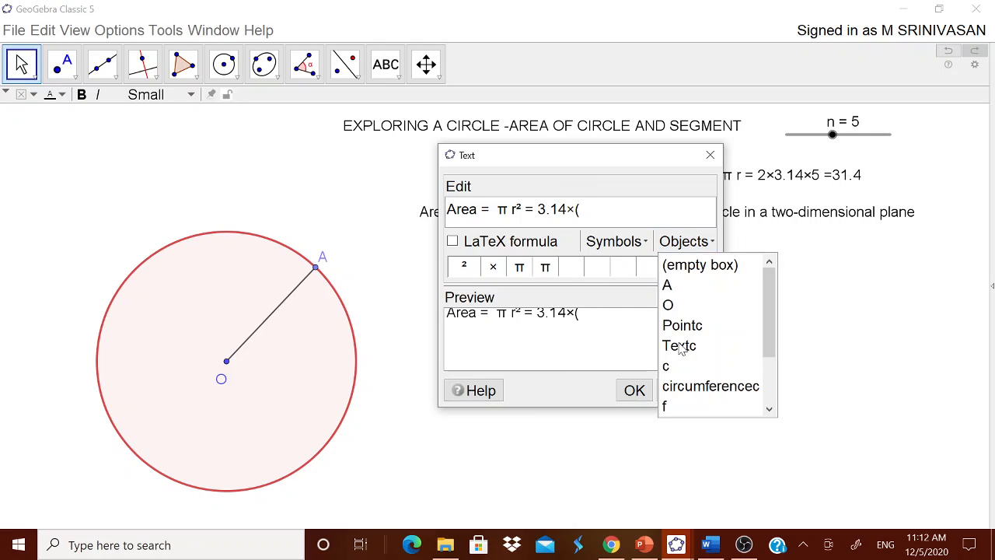
pyautogui.click(670, 405)
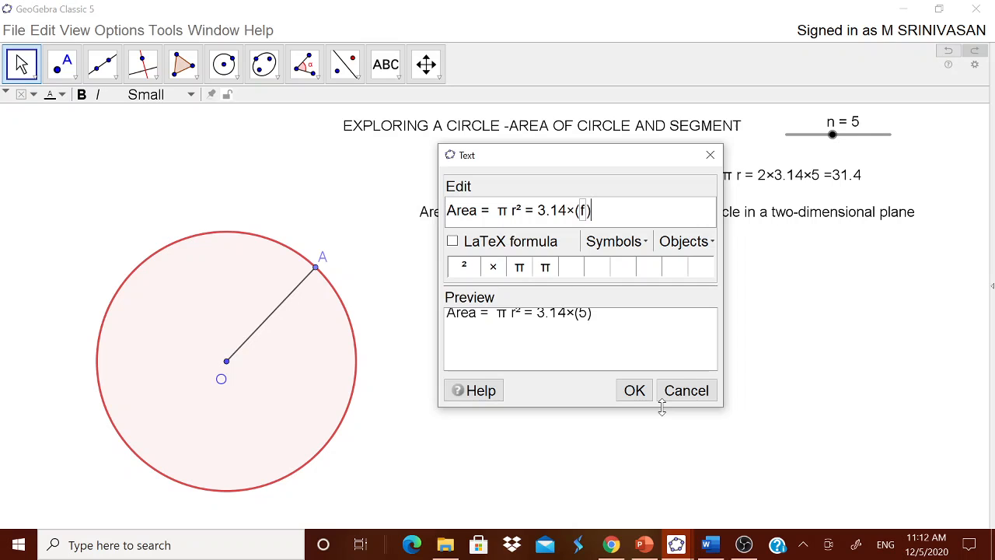
pyautogui.click(611, 241)
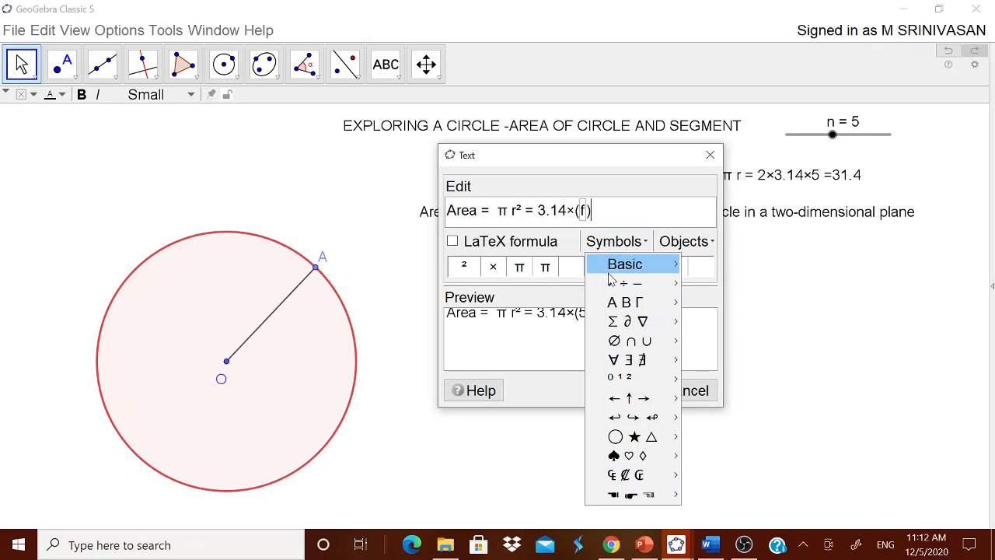
pyautogui.moveTo(622, 289)
pyautogui.moveTo(661, 268)
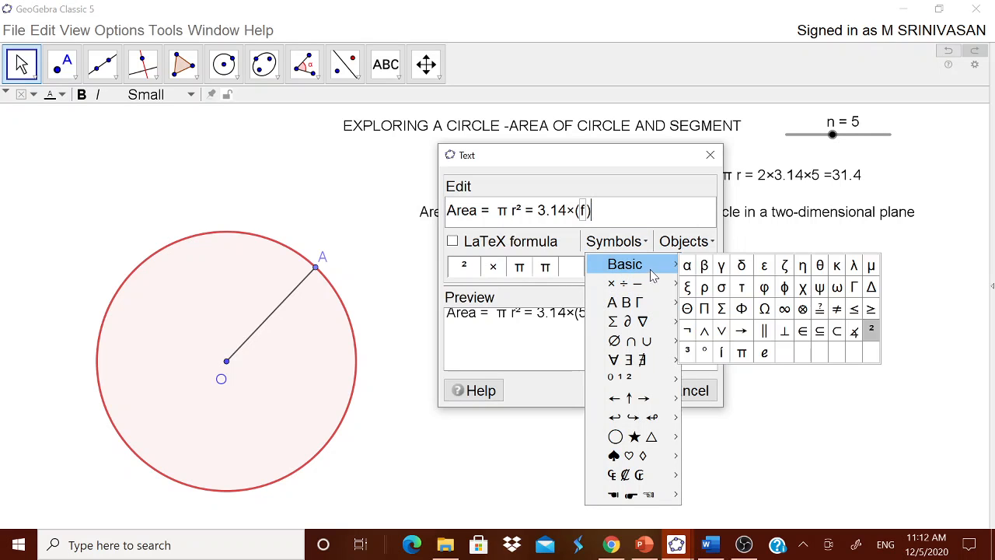
pyautogui.click(871, 329)
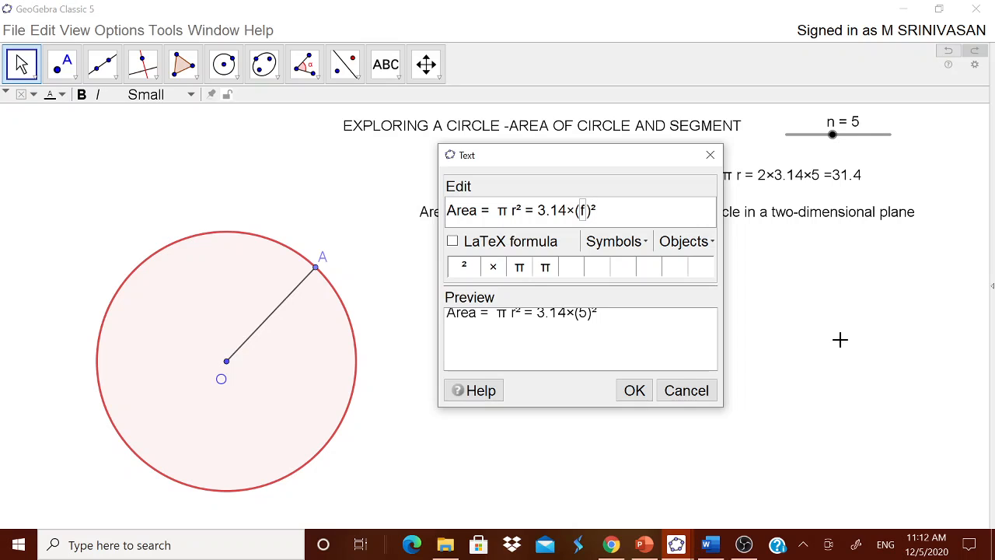
pyautogui.click(636, 391)
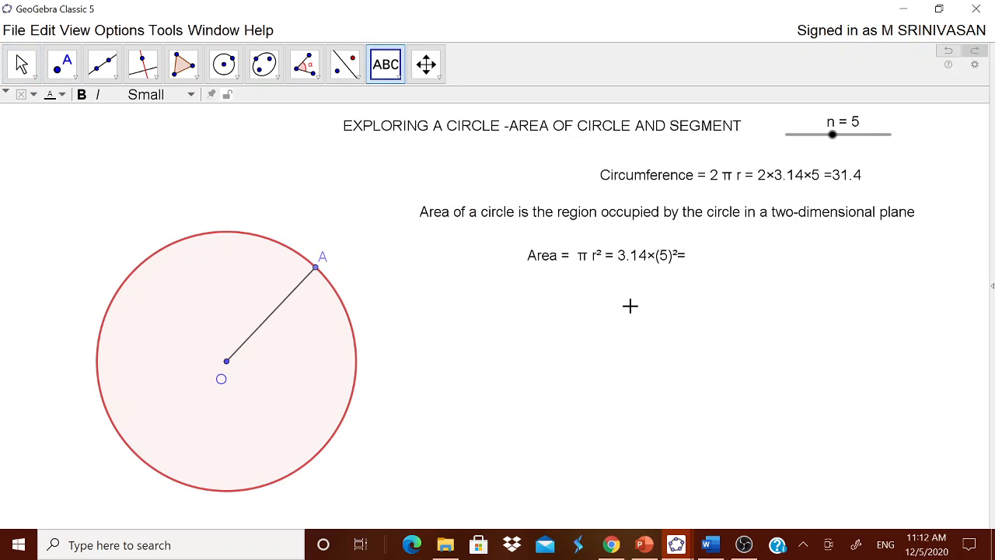
pyautogui.moveTo(627, 266); pyautogui.dragTo(692, 262)
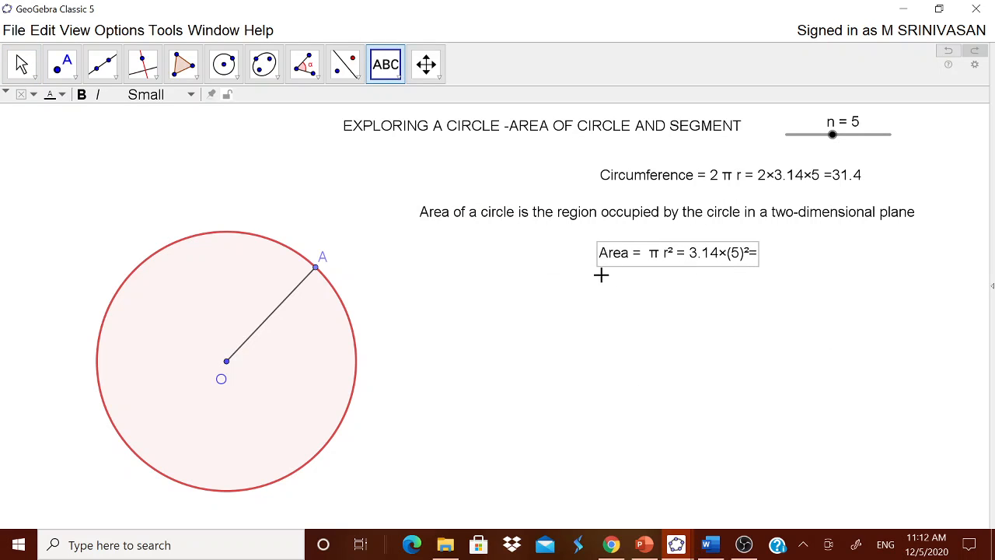
# Measure the circle's area with the Area tool and switch back to the Geometry perspective.
pyautogui.click(304, 65)
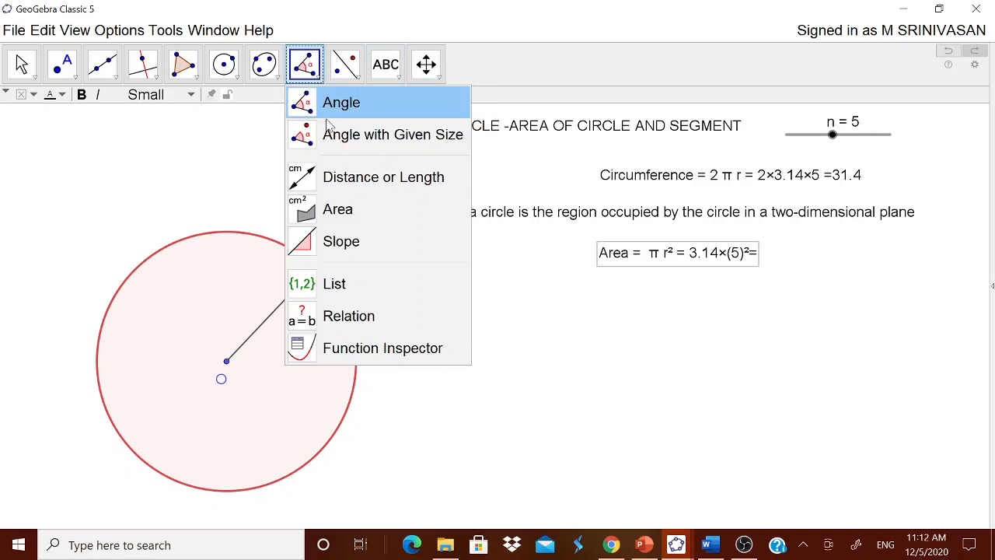
pyautogui.click(328, 209)
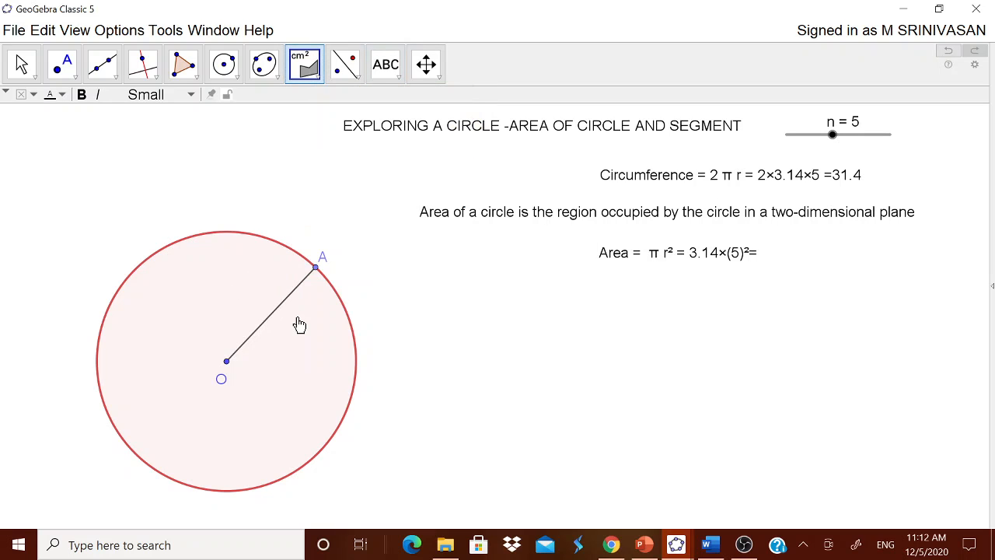
pyautogui.click(359, 359)
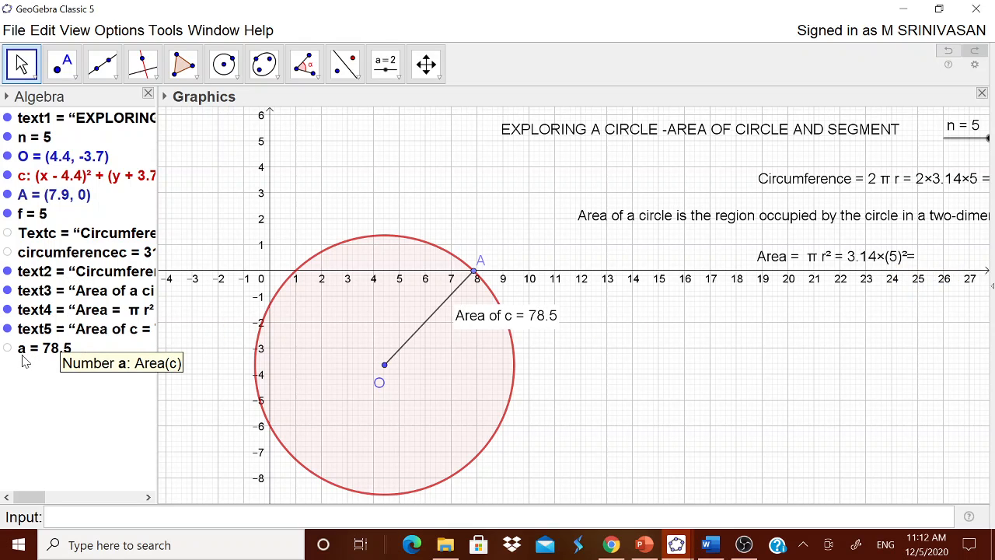
pyautogui.click(992, 286)
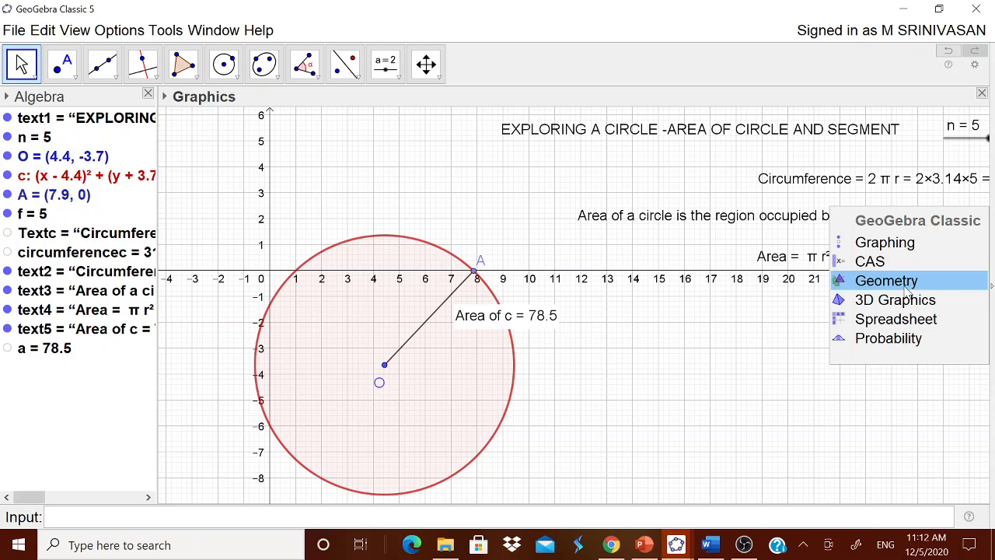
pyautogui.click(907, 286)
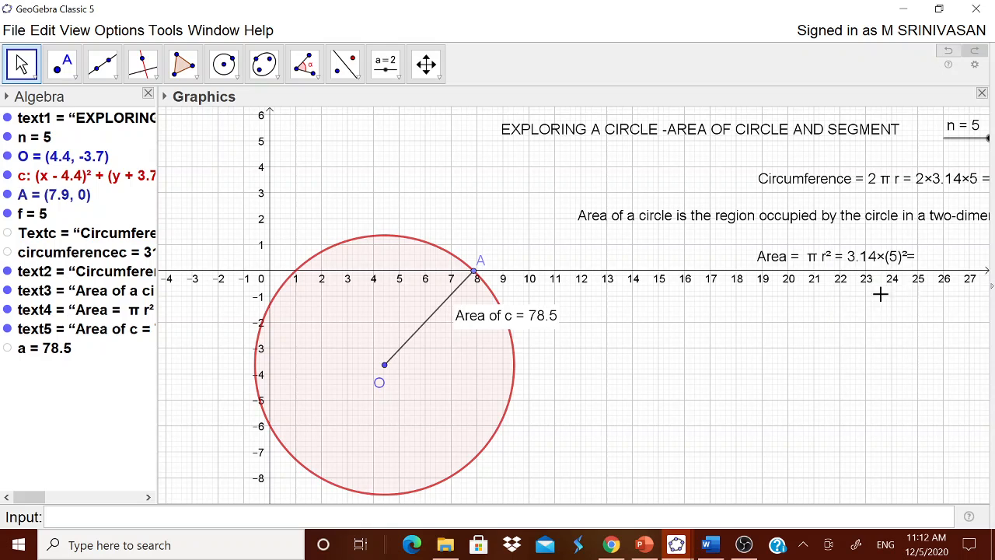
# Append the linked area value a after the equals sign in the area formula text, and shift the text slightly to the right.
pyautogui.rightClick(706, 266)
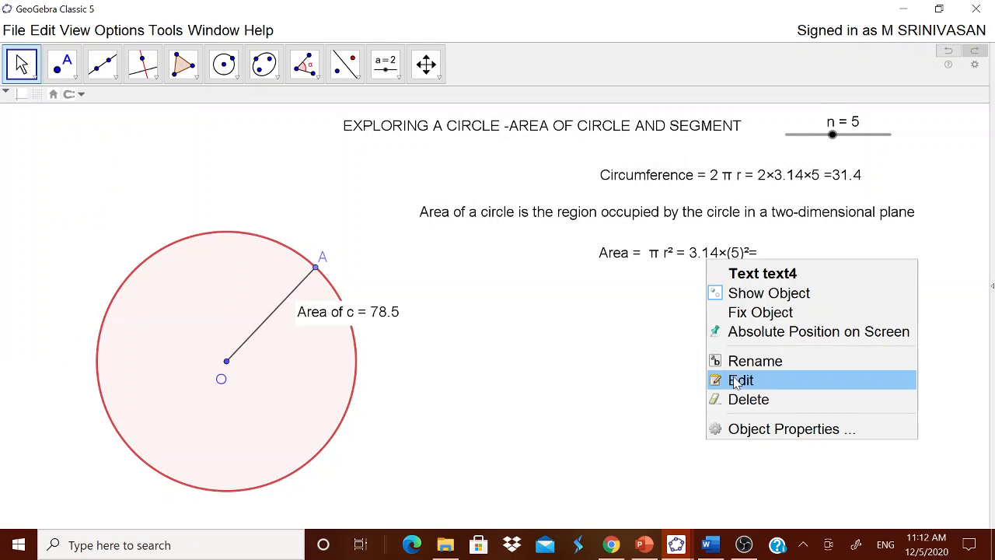
pyautogui.click(733, 428)
pyautogui.click(814, 165)
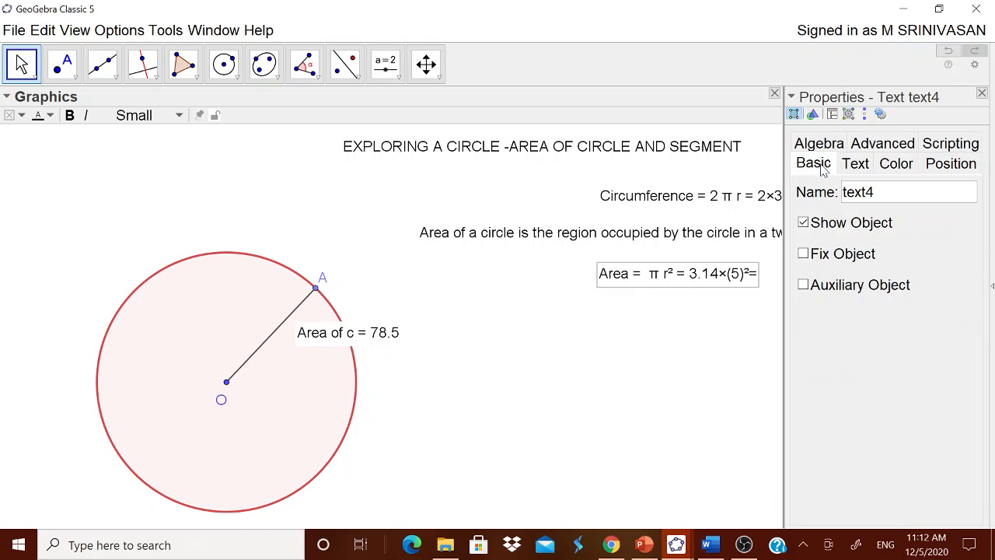
pyautogui.click(856, 166)
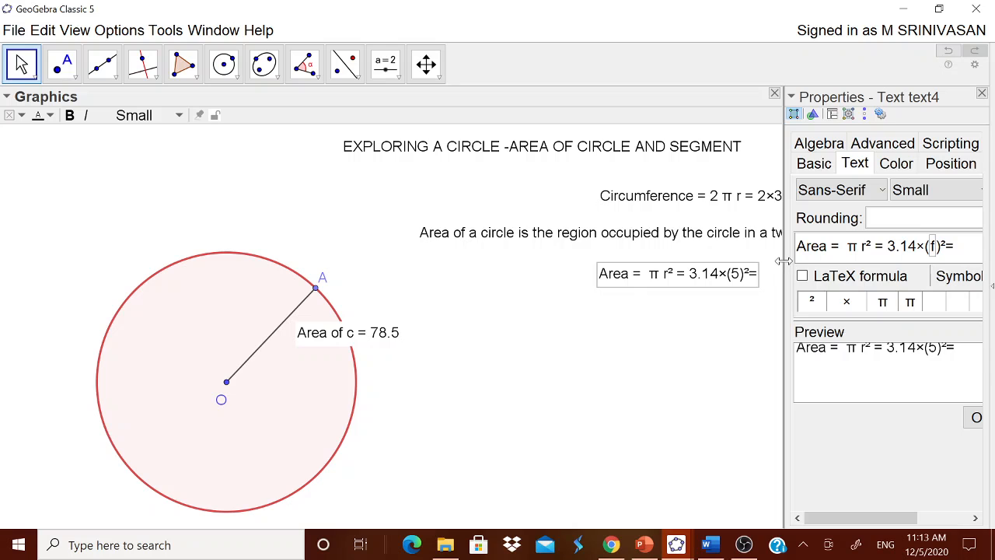
pyautogui.moveTo(768, 265); pyautogui.dragTo(645, 264)
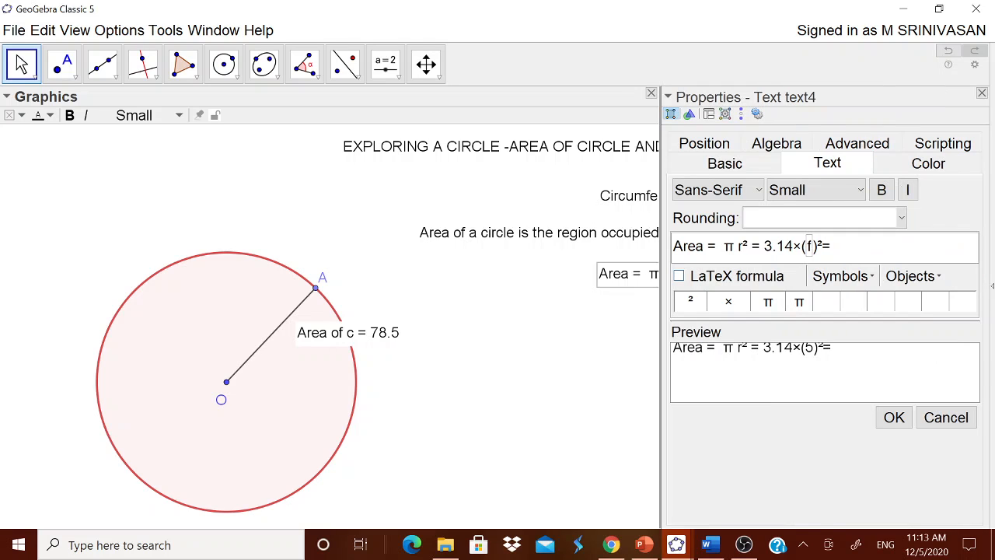
pyautogui.click(913, 276)
pyautogui.click(884, 426)
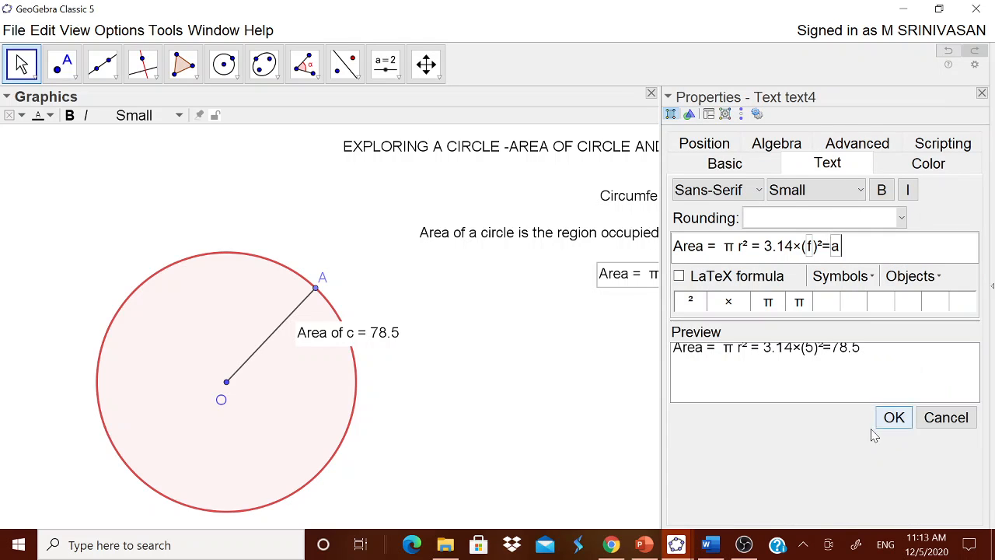
pyautogui.click(895, 420)
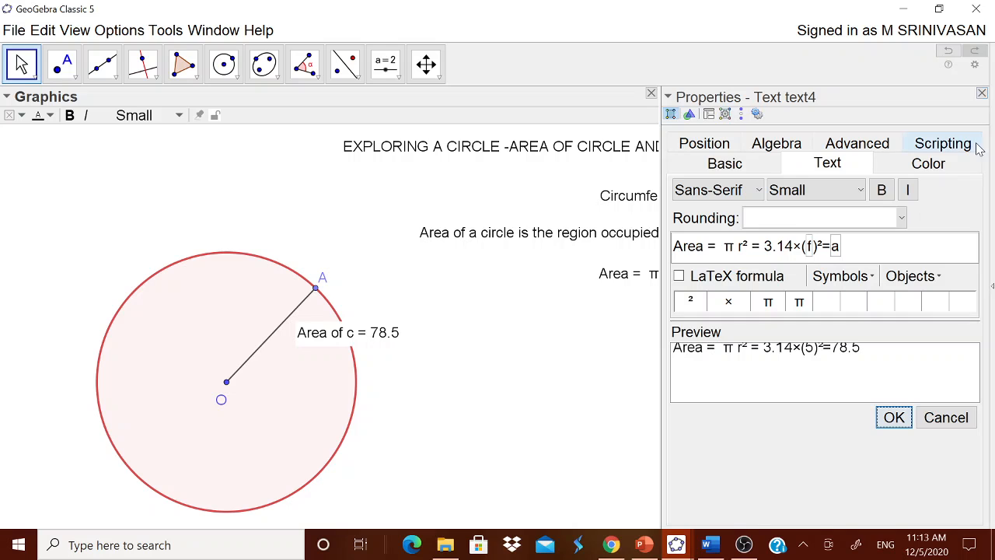
pyautogui.click(982, 93)
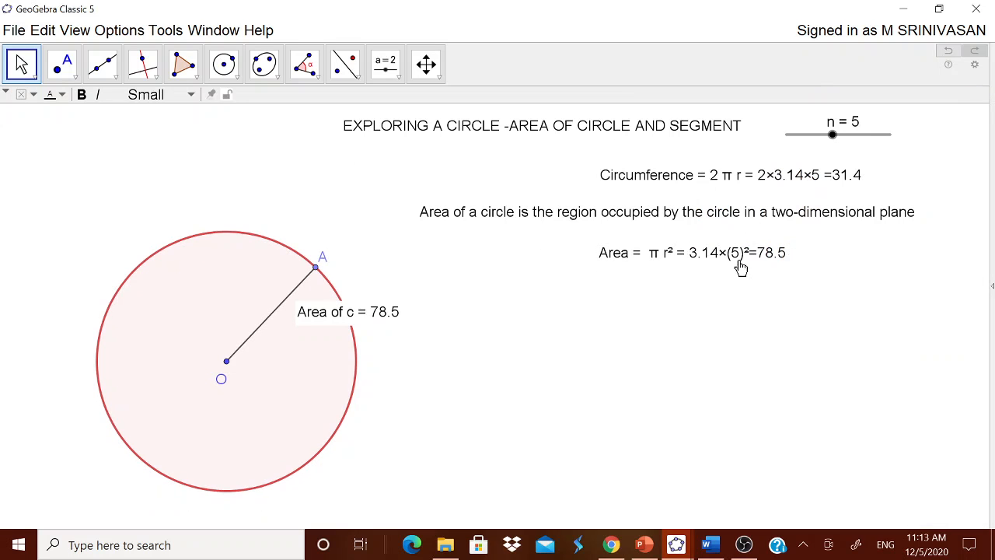
pyautogui.moveTo(737, 266); pyautogui.dragTo(771, 269)
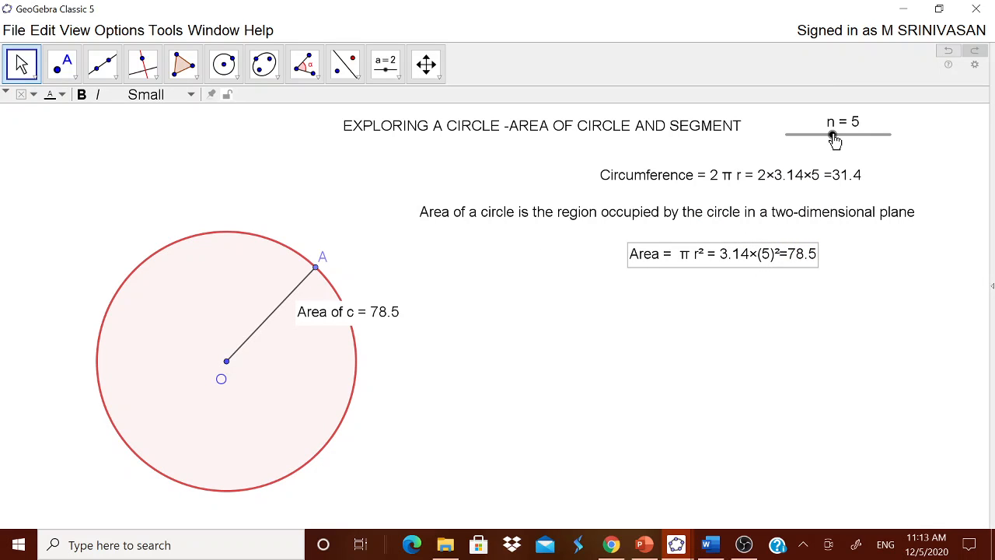
# Test the formulas by raising slider n to 10 and returning it to 5.
pyautogui.moveTo(833, 137); pyautogui.dragTo(898, 144)
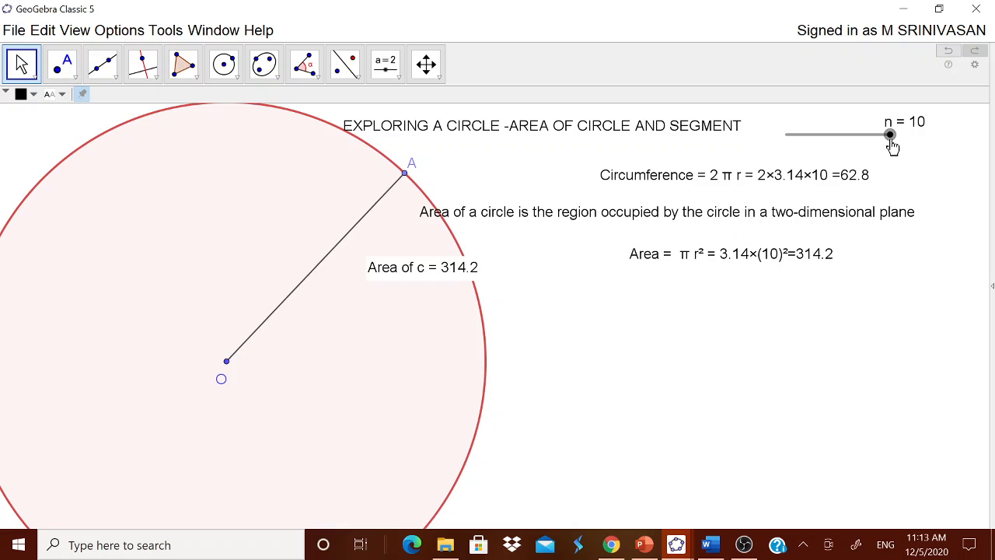
pyautogui.moveTo(890, 137); pyautogui.dragTo(831, 152)
# Hide the "Area of c" measurement text on the circle.
pyautogui.rightClick(339, 316)
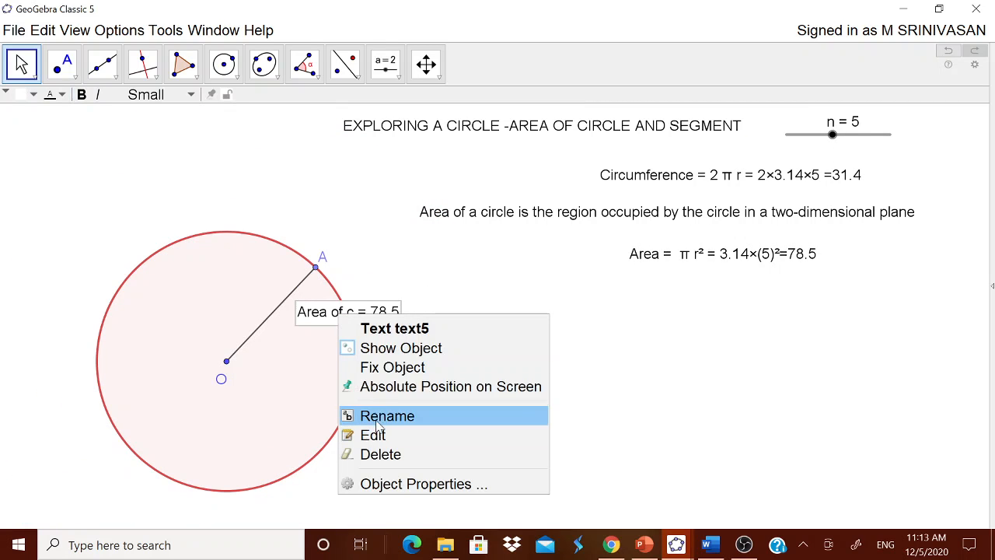
pyautogui.click(395, 348)
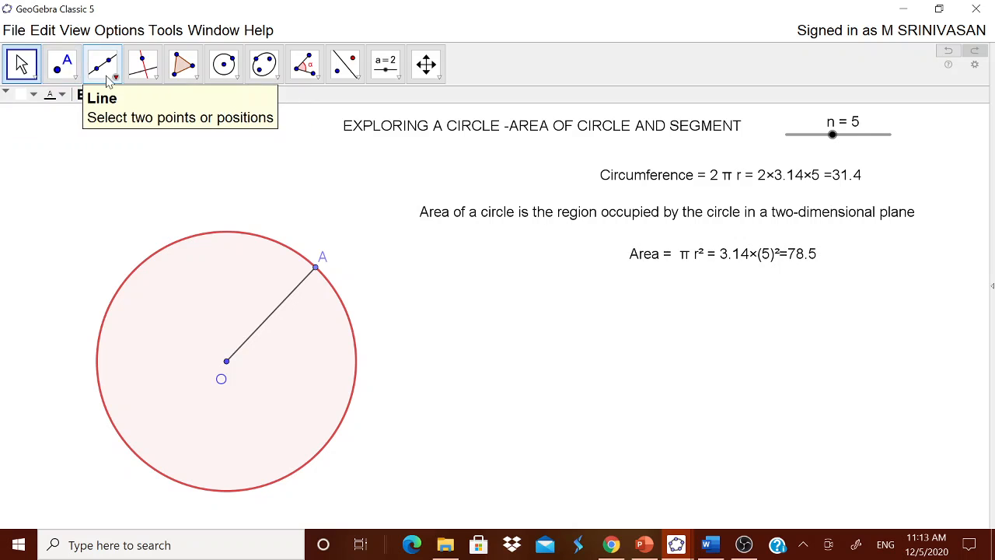
# Place two points on the circle with Point on Object, one at its lower left and one at its lower right.
pyautogui.click(69, 72)
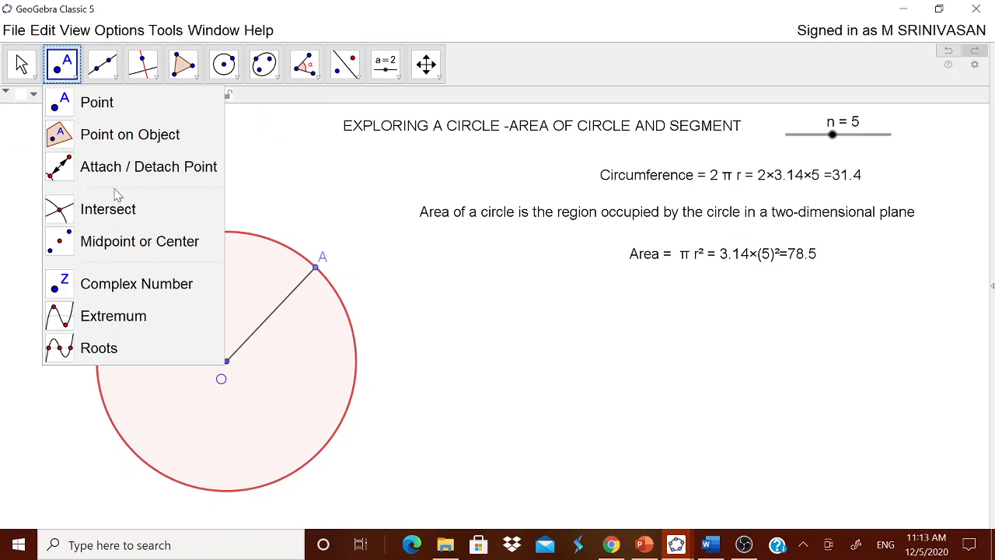
pyautogui.click(131, 140)
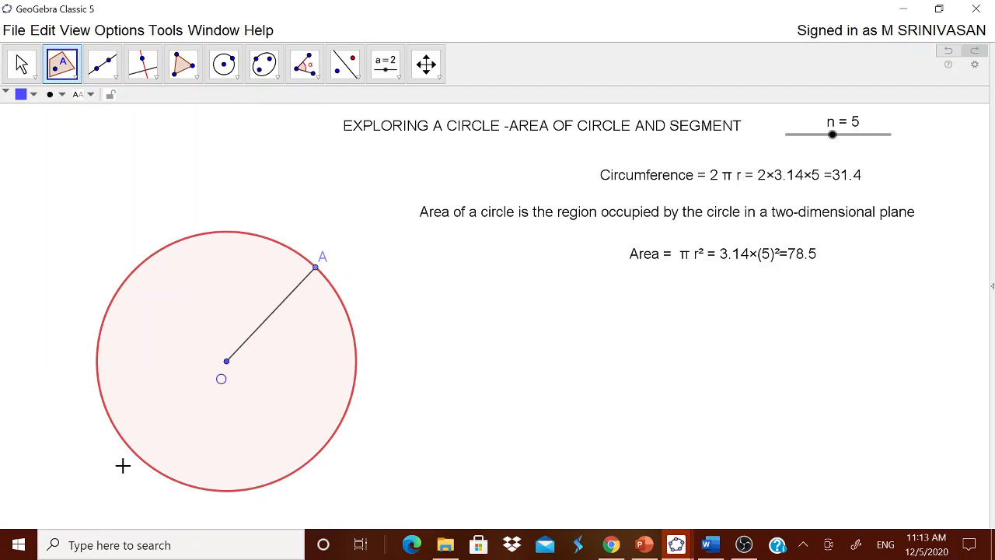
pyautogui.click(128, 445)
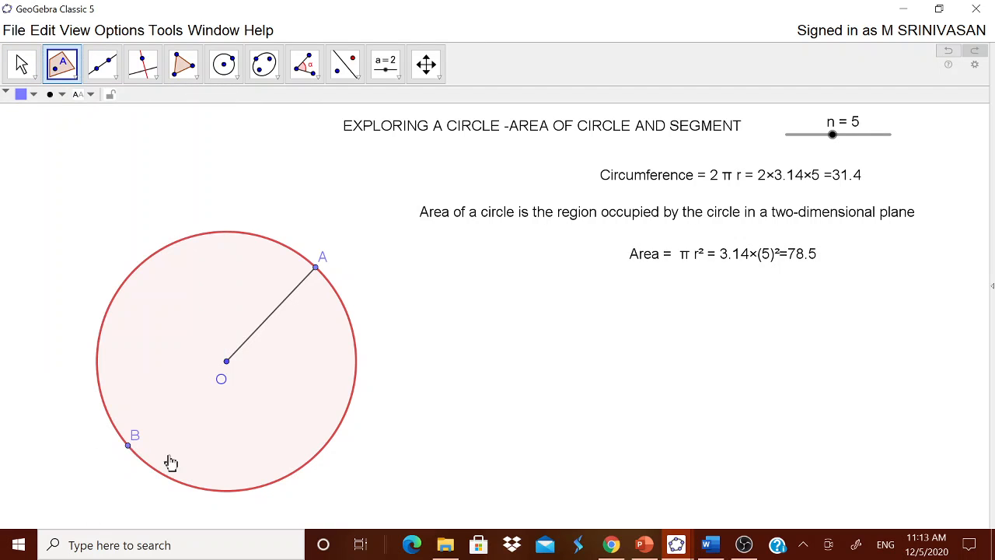
pyautogui.click(324, 446)
# Draw a circular arc centred at O from point B to point C along the circle's lower edge.
pyautogui.click(238, 83)
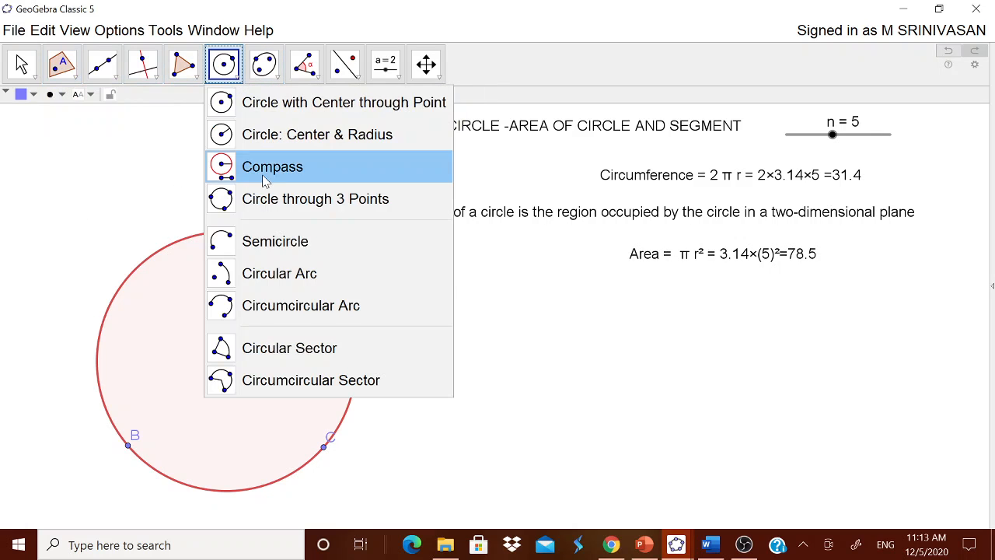
pyautogui.click(278, 273)
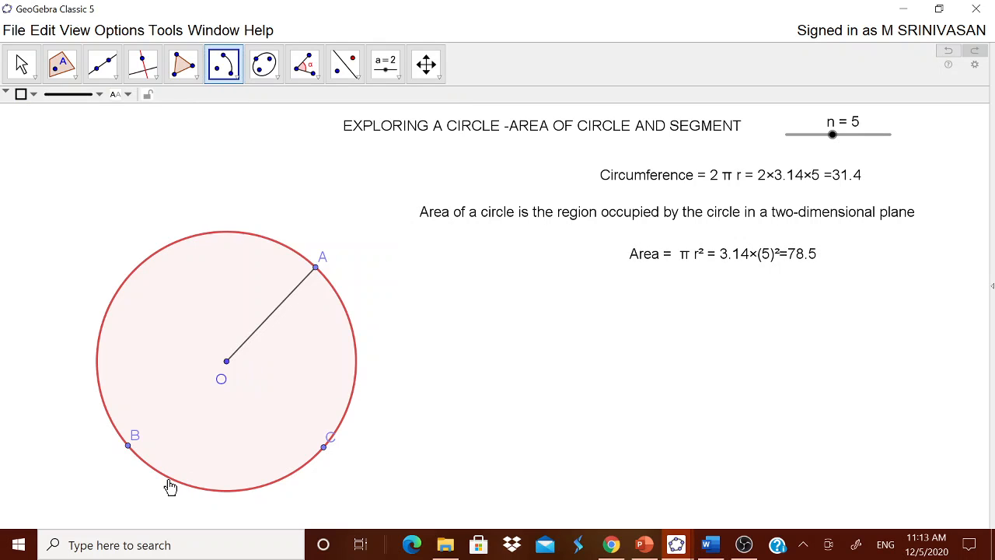
pyautogui.click(228, 361)
pyautogui.click(129, 448)
pyautogui.click(325, 449)
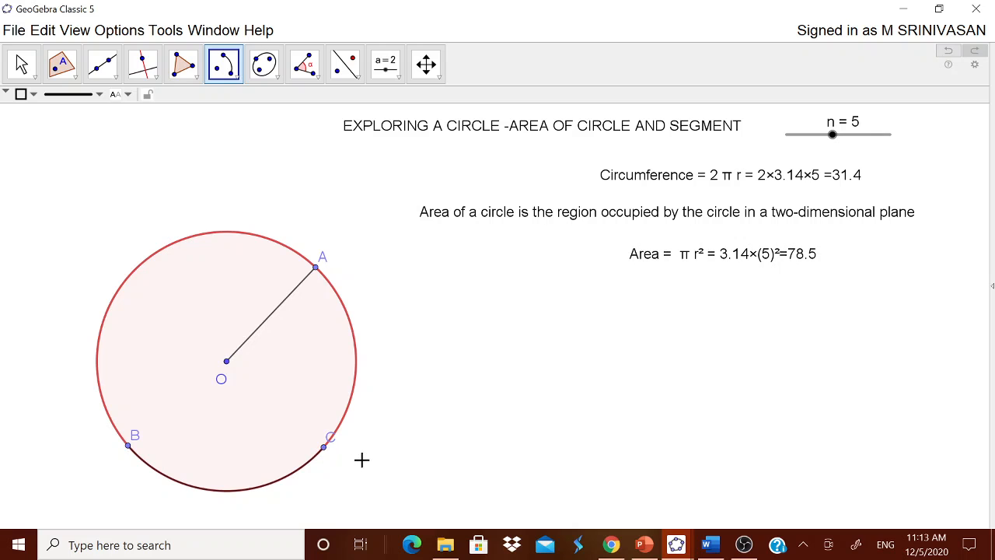
# Colour the arc from B to C green (0, 153, 0) and raise its fill opacity so the segment is clearly shaded.
pyautogui.rightClick(278, 490)
pyautogui.click(311, 548)
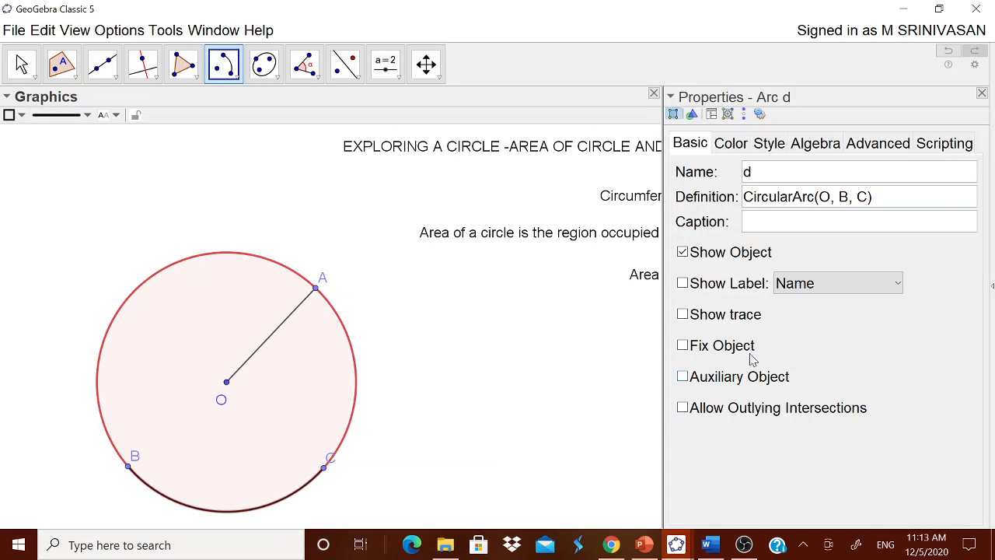
pyautogui.click(731, 143)
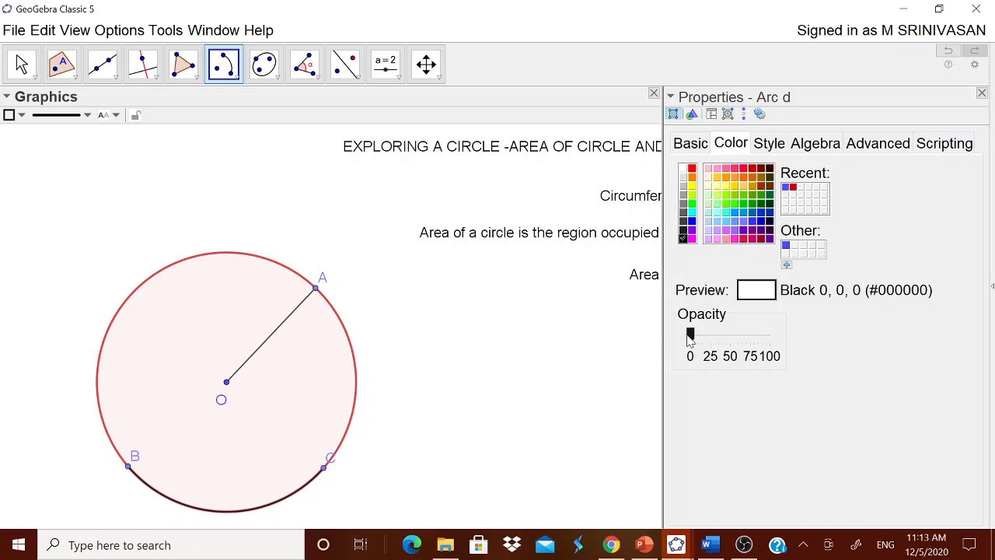
pyautogui.moveTo(692, 336); pyautogui.dragTo(705, 336)
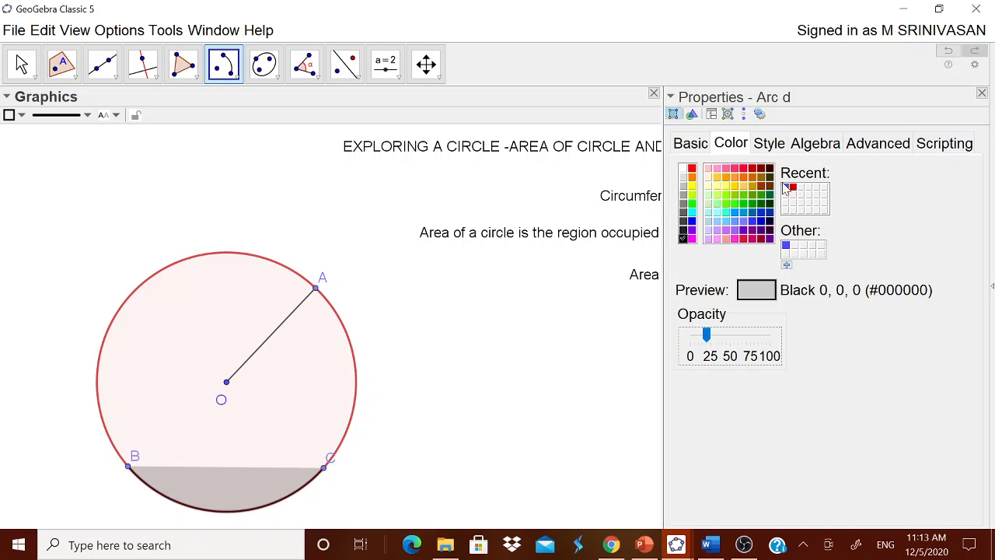
pyautogui.click(751, 203)
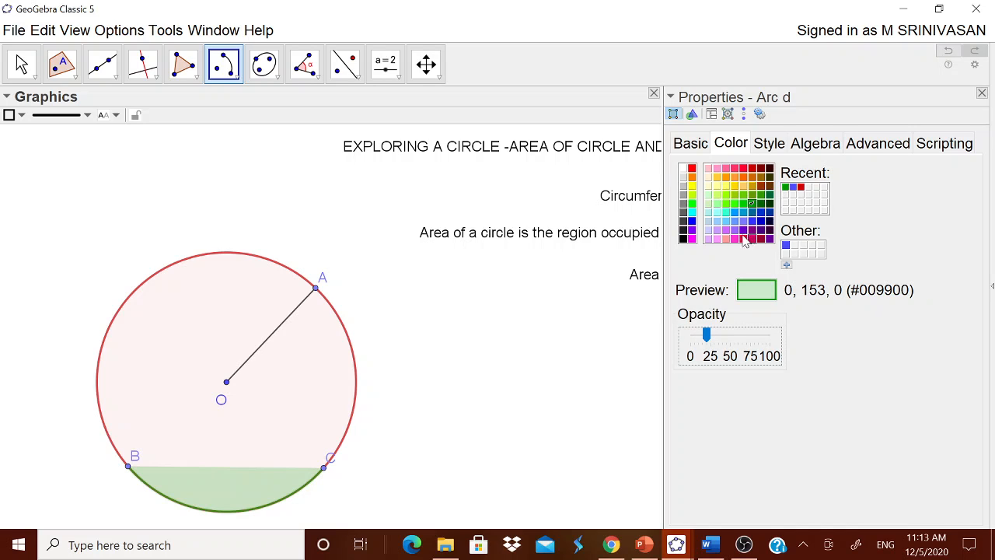
pyautogui.moveTo(713, 335); pyautogui.dragTo(729, 336)
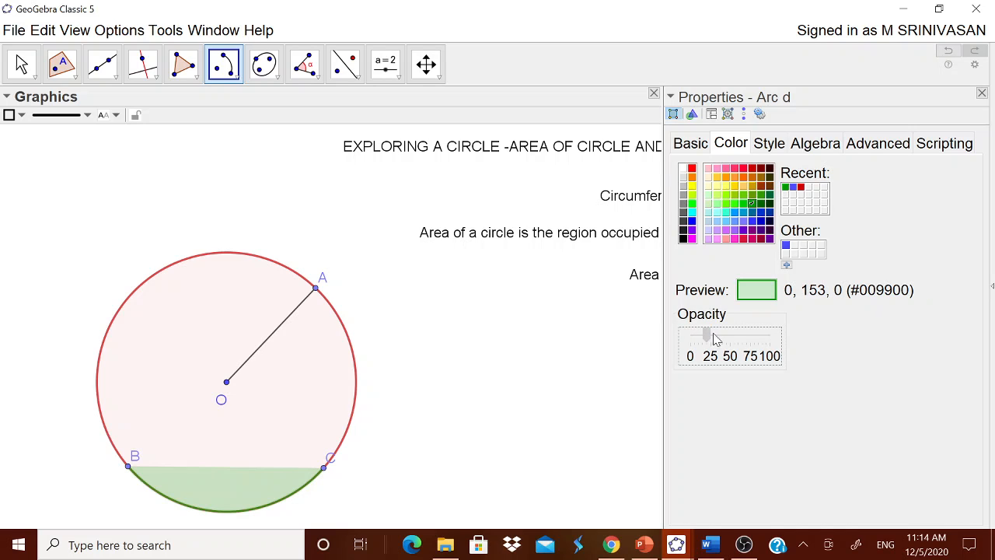
pyautogui.click(982, 92)
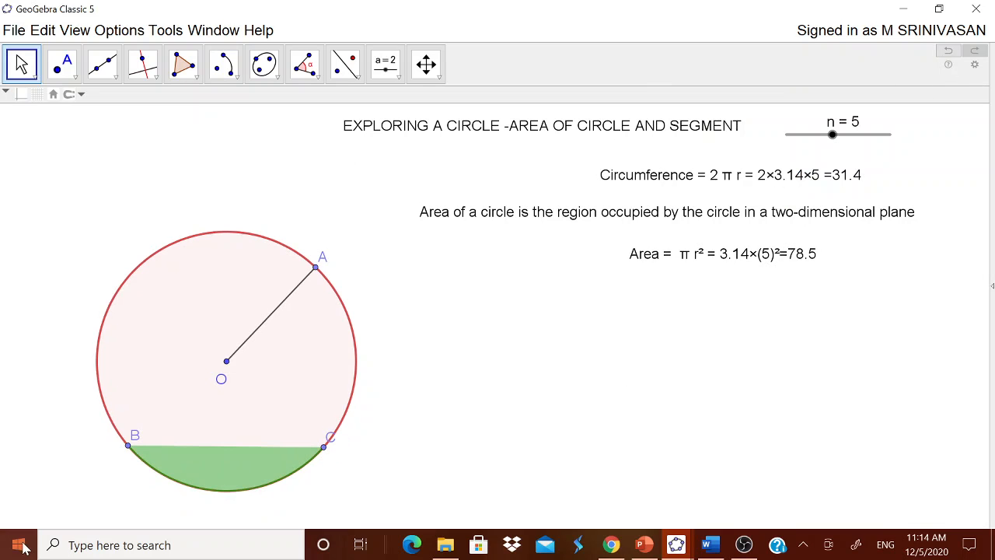
# Place a point on the arc midway between B and C and move its label D just below the circle.
pyautogui.click(77, 78)
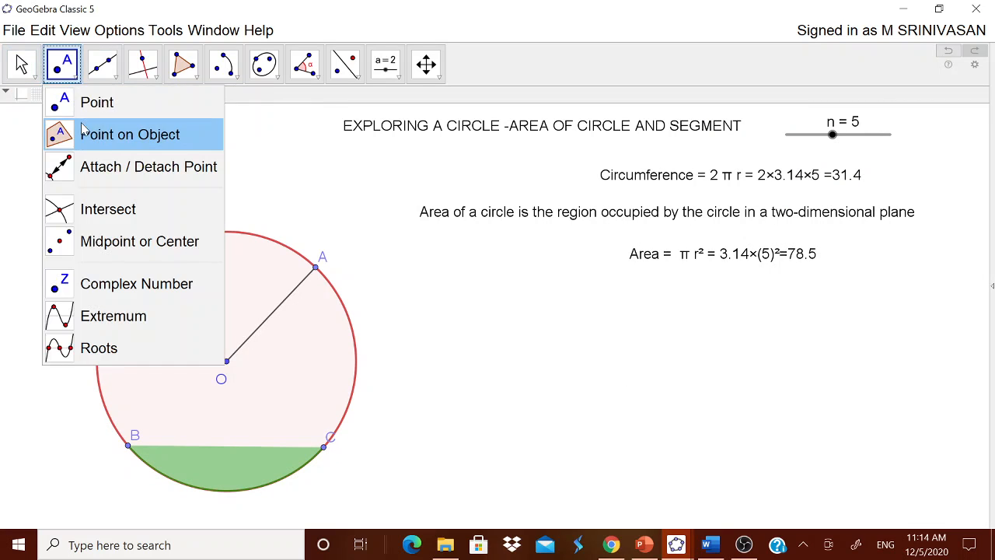
pyautogui.click(85, 133)
pyautogui.click(222, 491)
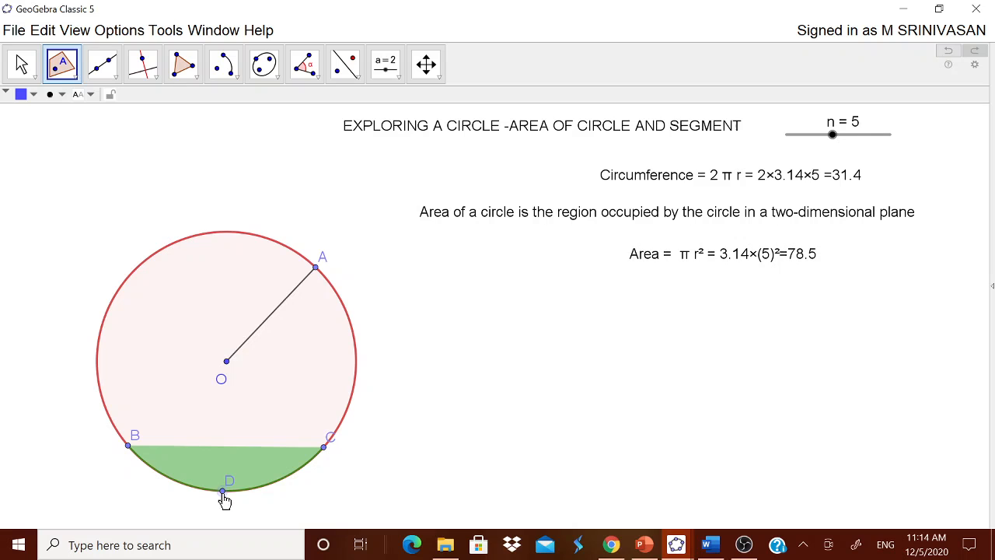
pyautogui.click(31, 74)
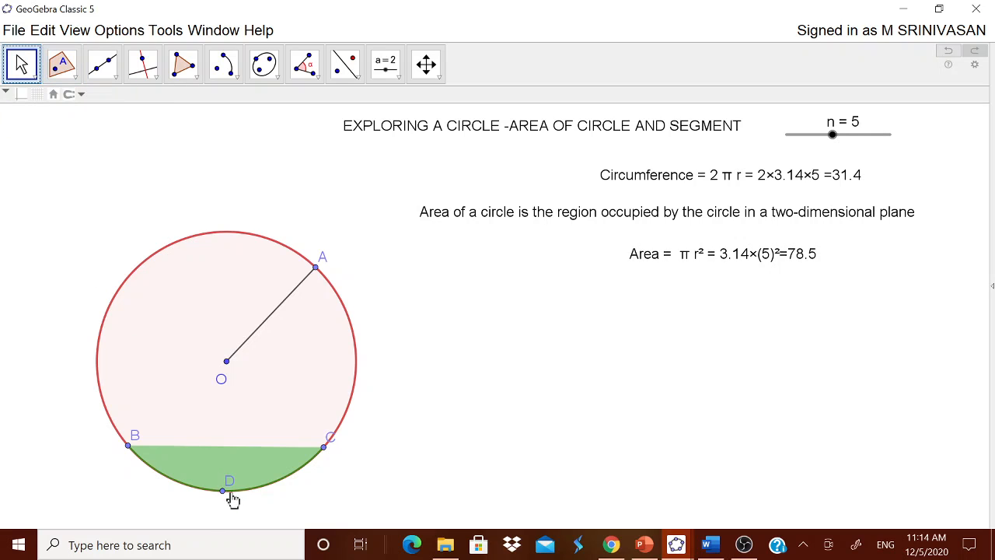
pyautogui.moveTo(229, 482); pyautogui.dragTo(224, 509)
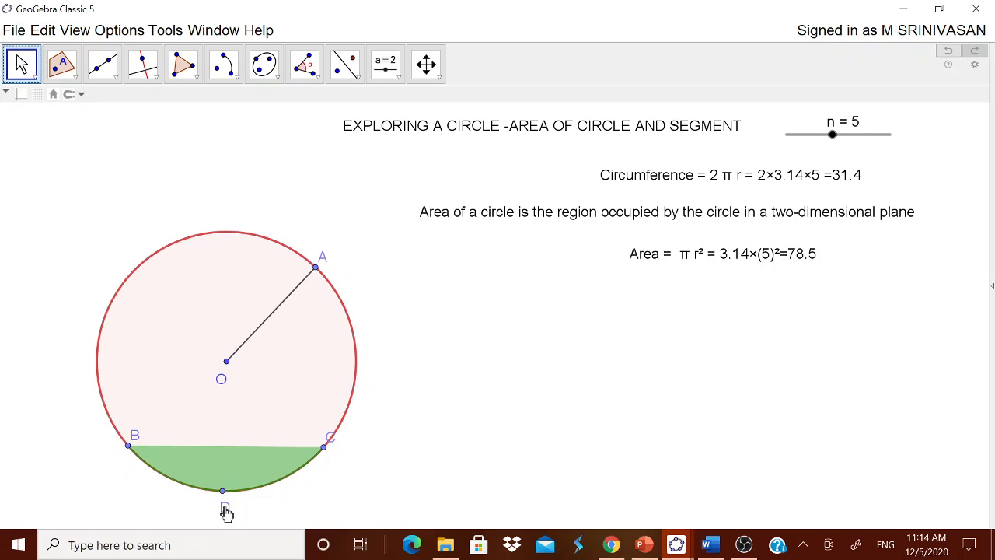
# Add the text "BDC is the minor arc" and position it beneath the Area formula.
pyautogui.click(391, 70)
pyautogui.click(406, 133)
pyautogui.click(440, 197)
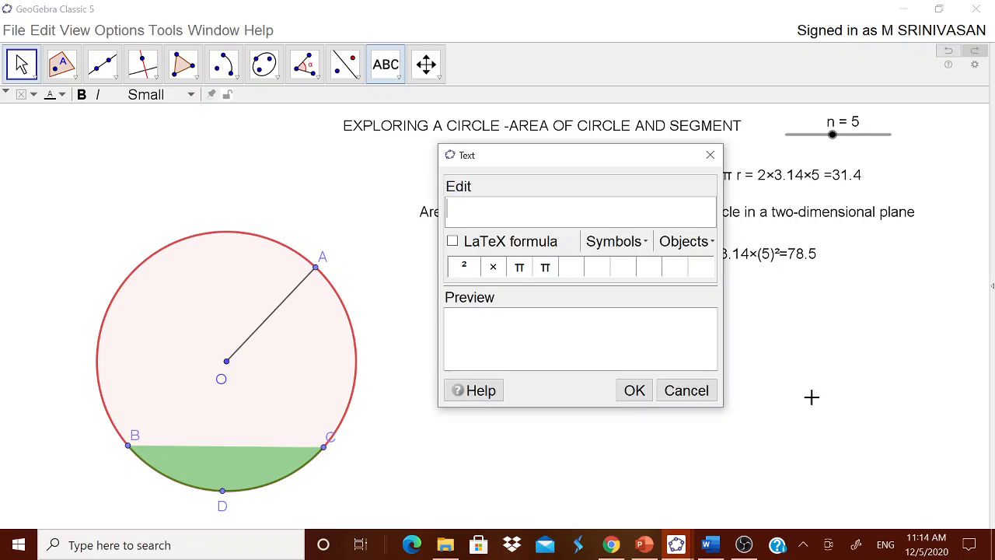
pyautogui.write('B')
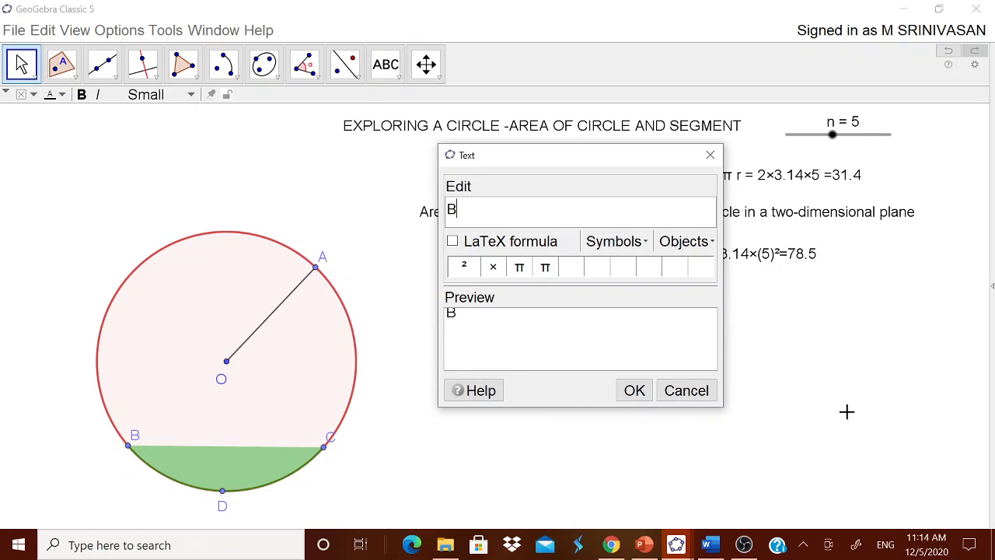
pyautogui.write('DC is the minor arc')
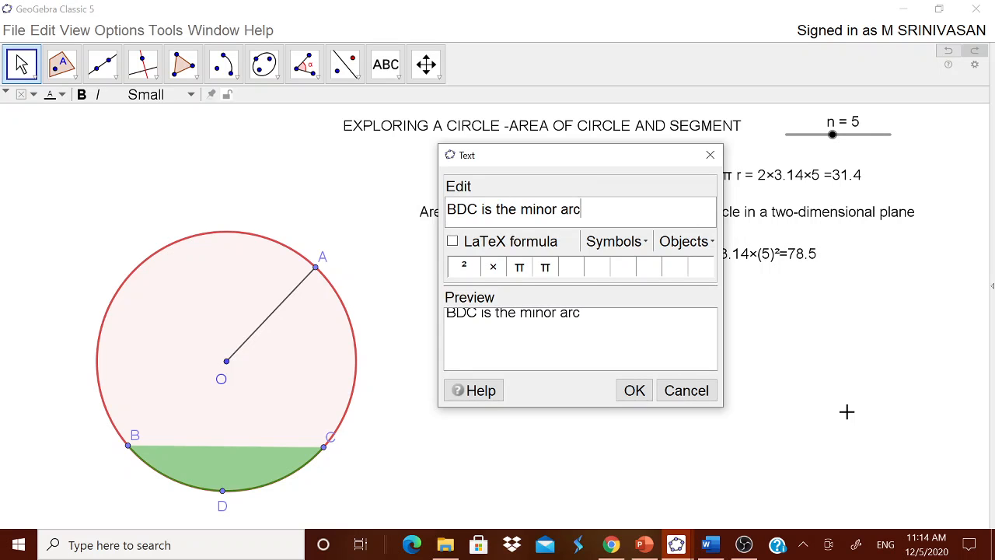
pyautogui.click(634, 391)
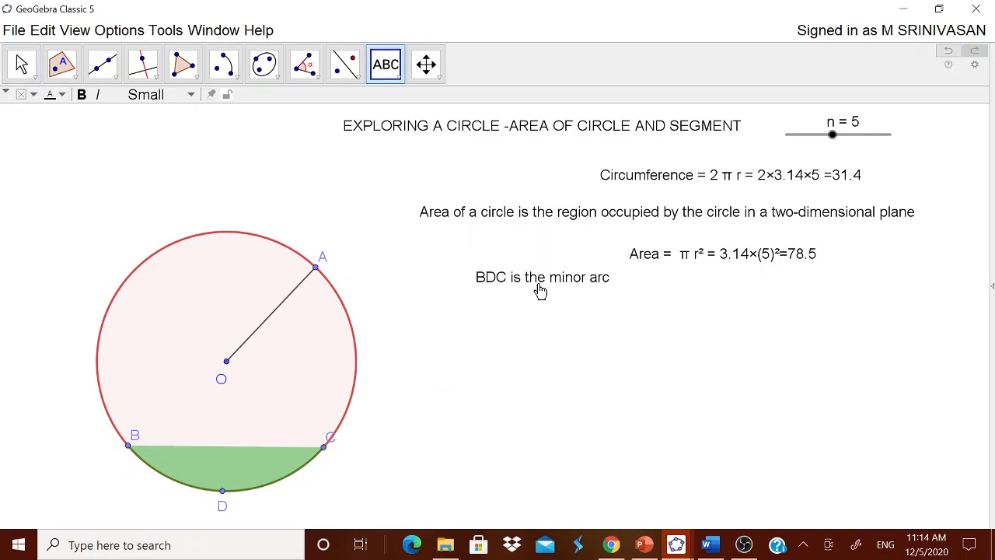
pyautogui.moveTo(540, 291); pyautogui.dragTo(711, 304)
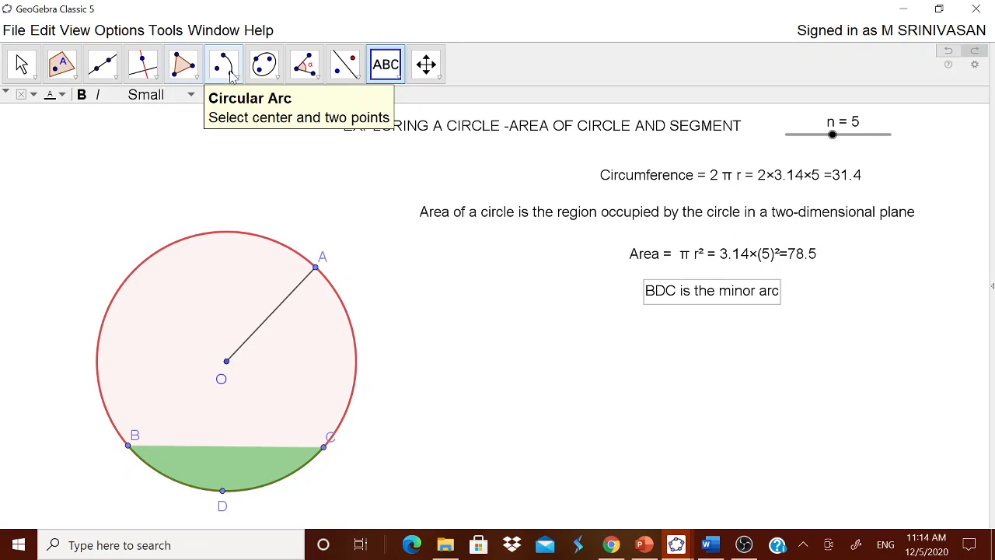
# Draw a circular sector centred at O from point B to point C.
pyautogui.click(278, 78)
pyautogui.moveTo(239, 82)
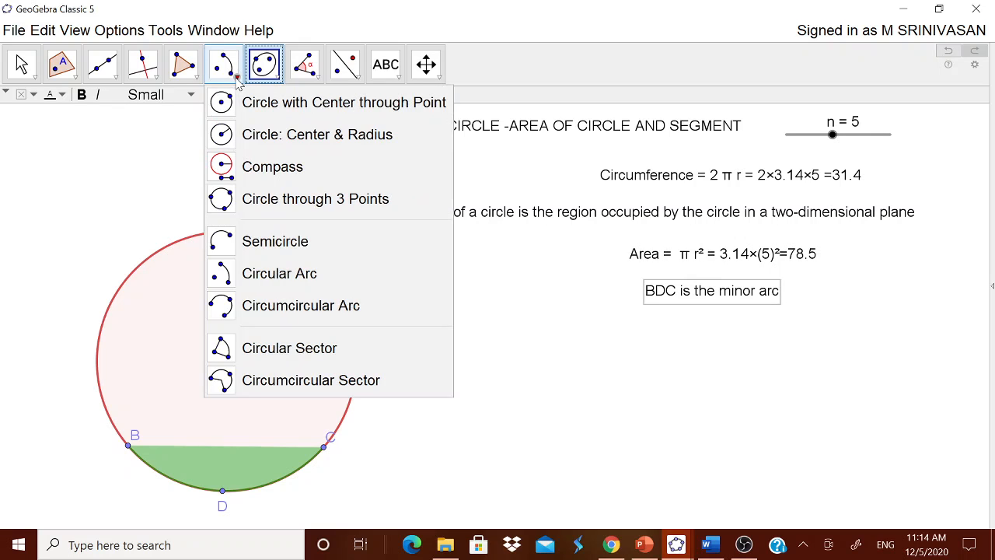
pyautogui.click(282, 347)
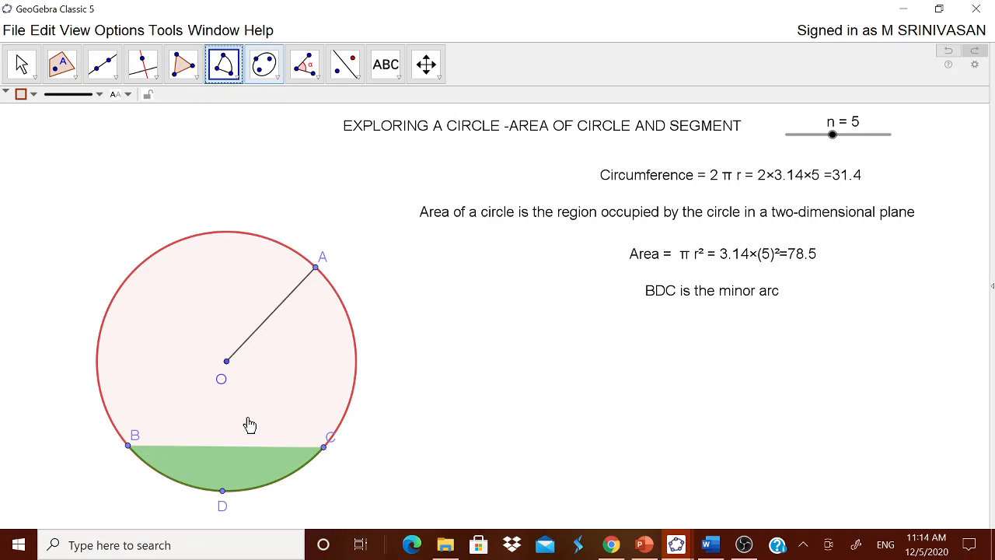
pyautogui.click(227, 362)
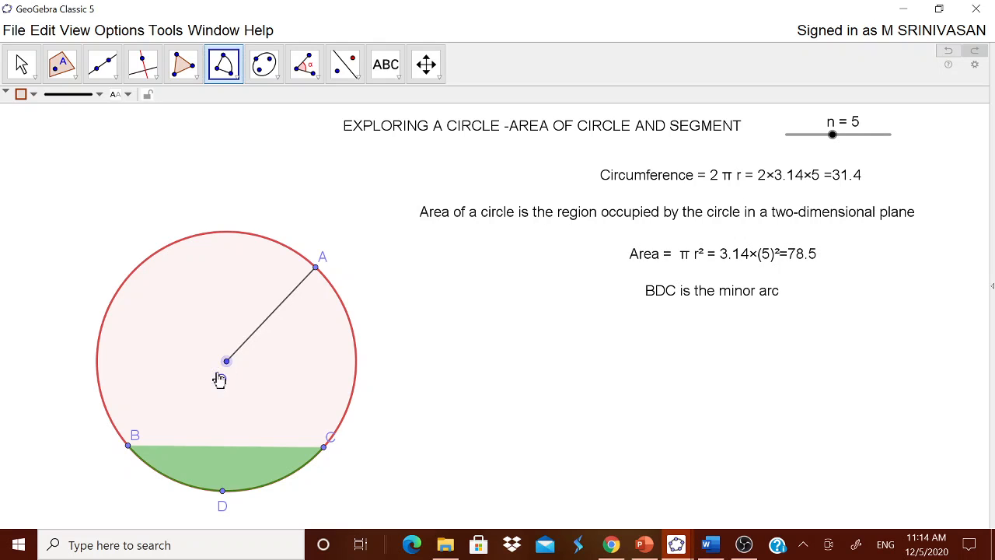
pyautogui.click(128, 445)
pyautogui.click(323, 447)
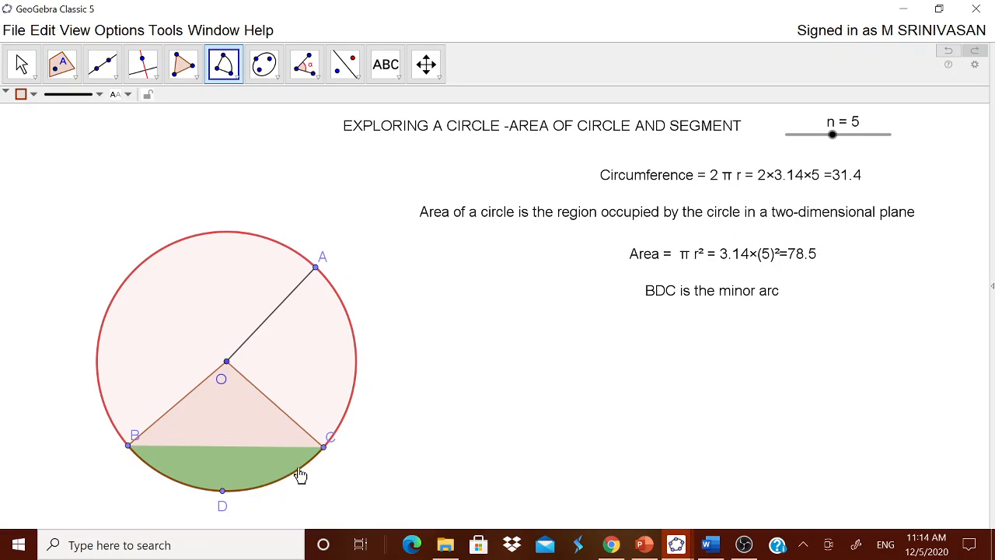
pyautogui.press('Escape')
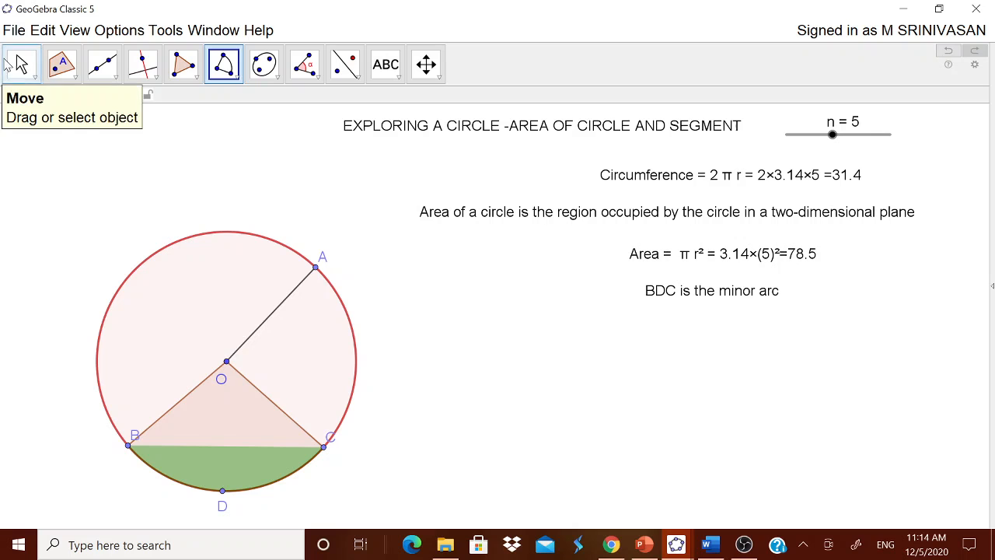
# Raise the brown sector's fill opacity to about 35 and move labels B and C outside the circle.
pyautogui.rightClick(247, 418)
pyautogui.click(321, 549)
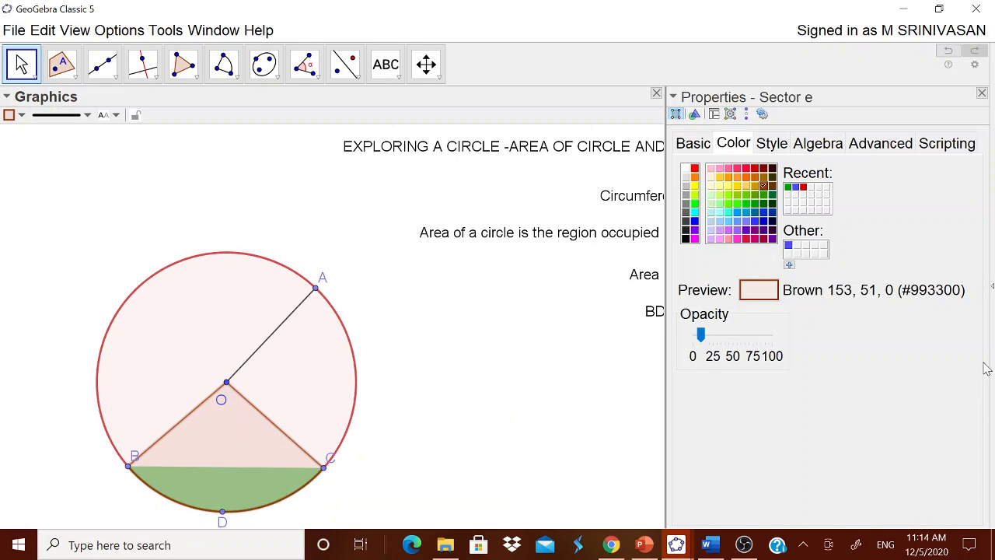
pyautogui.moveTo(700, 334); pyautogui.dragTo(721, 334)
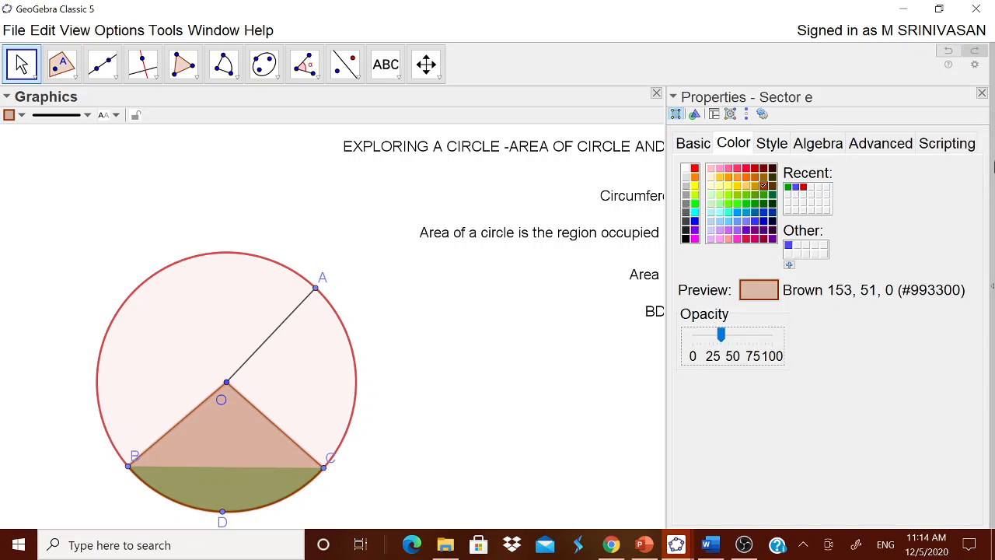
pyautogui.click(981, 93)
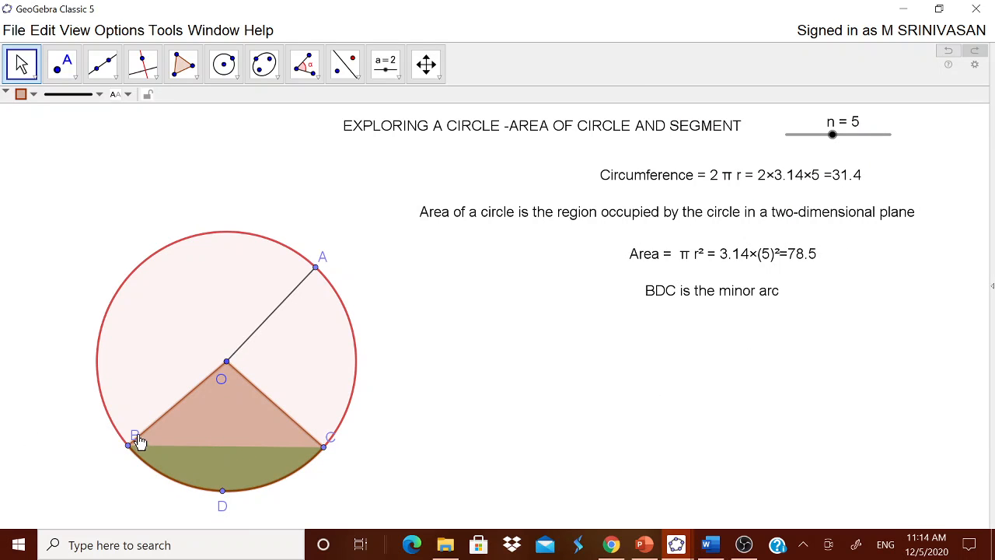
pyautogui.moveTo(140, 444); pyautogui.dragTo(108, 459)
pyautogui.moveTo(326, 444); pyautogui.dragTo(348, 459)
# Inspect the object list in the Graphing perspective, toggling sector e's visibility off and on, and return to the Geometry perspective.
pyautogui.click(992, 289)
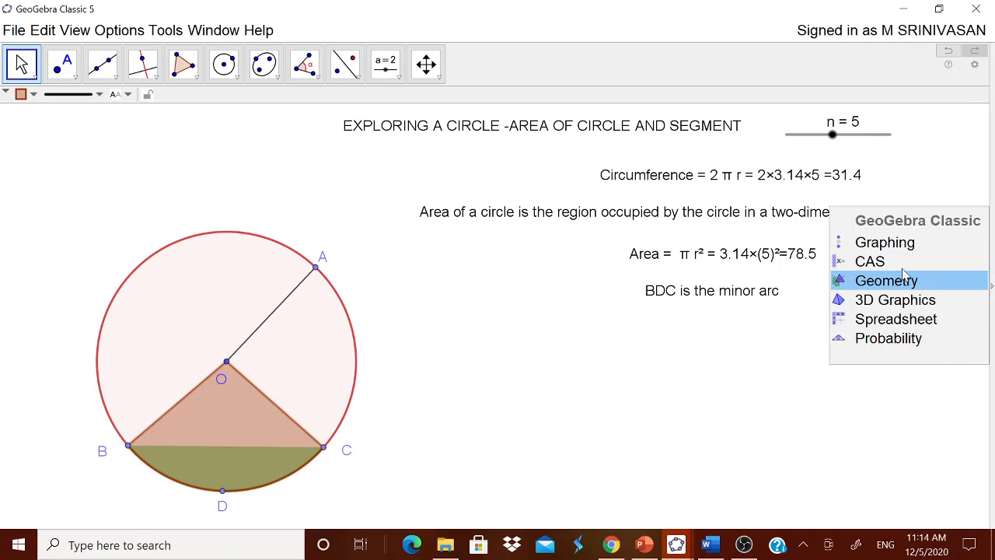
pyautogui.click(889, 245)
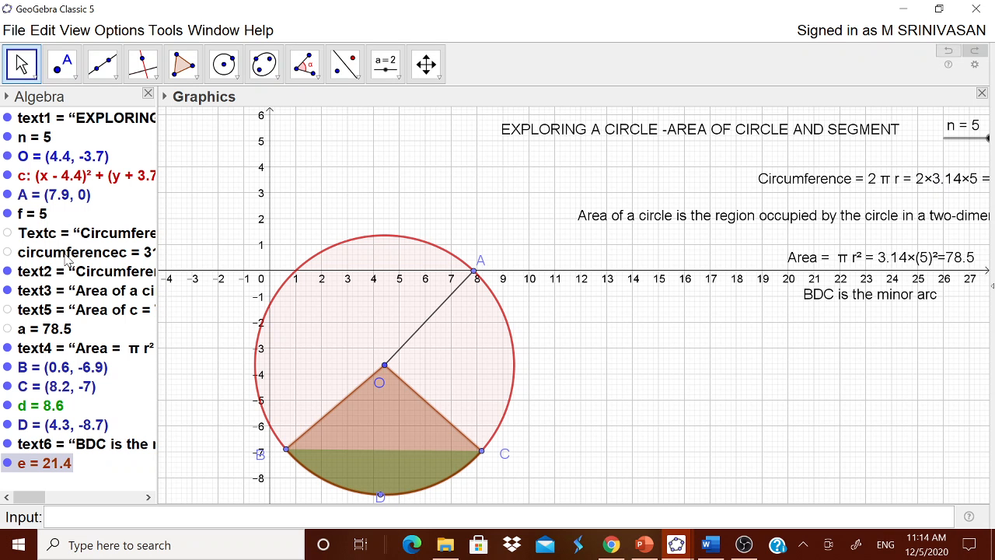
pyautogui.click(7, 464)
pyautogui.click(8, 465)
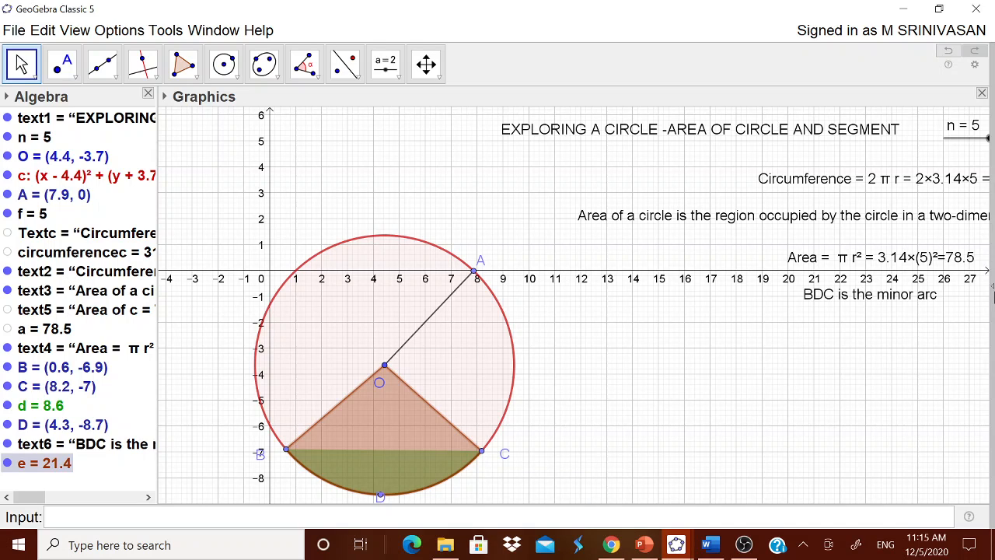
pyautogui.click(992, 288)
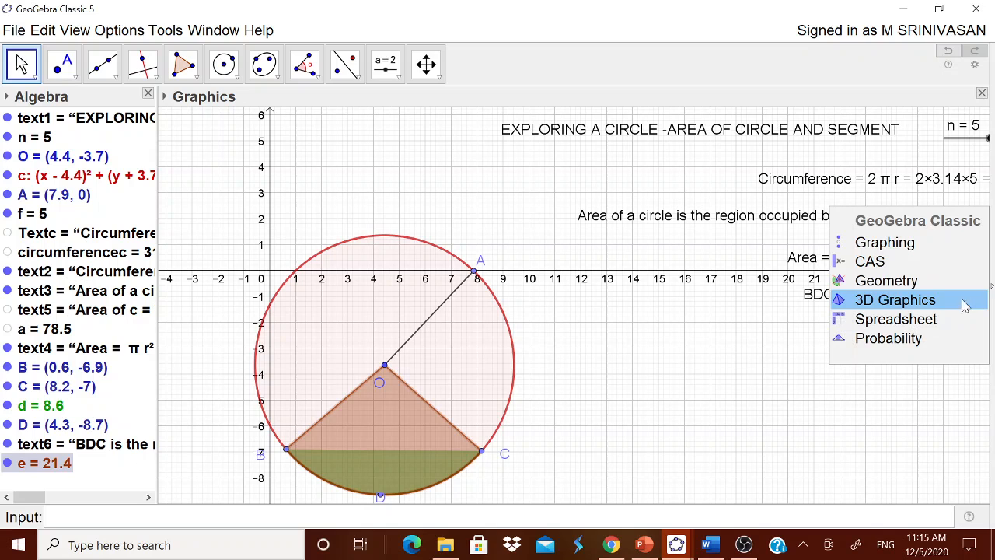
pyautogui.click(928, 281)
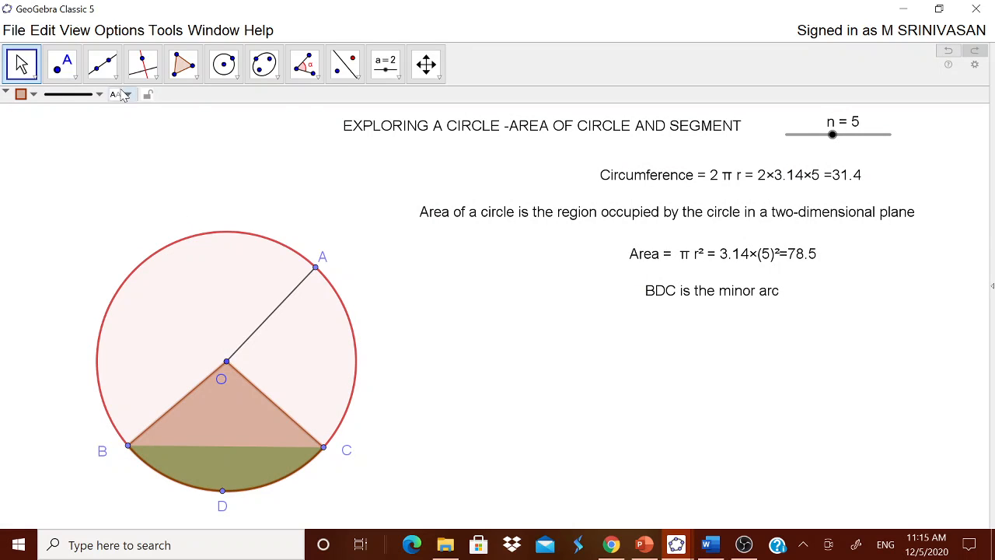
# Draw the chord as a segment from point B to point C.
pyautogui.click(102, 64)
pyautogui.click(128, 134)
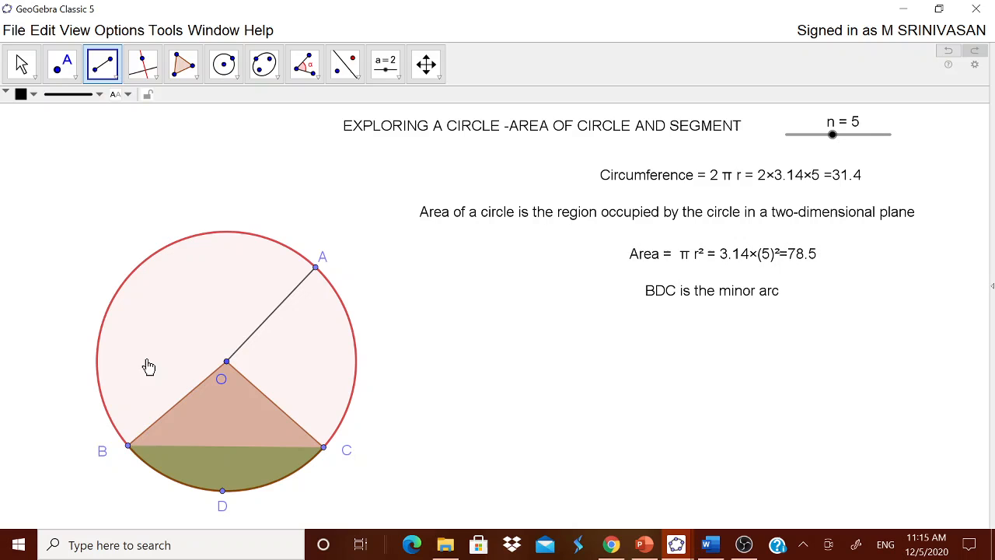
pyautogui.click(128, 445)
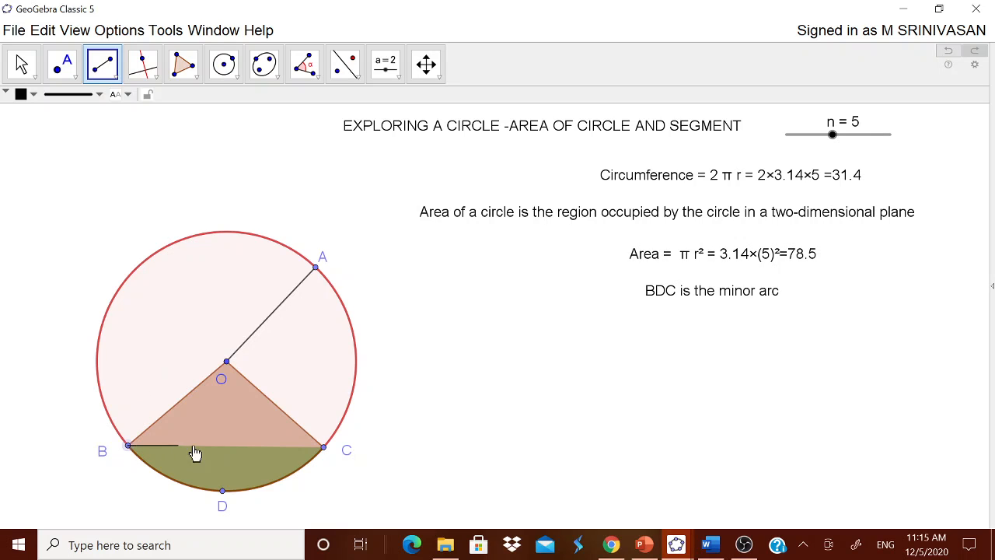
pyautogui.click(323, 449)
# Create the triangle OBC as a polygon through the centre O and points B and C.
pyautogui.click(194, 72)
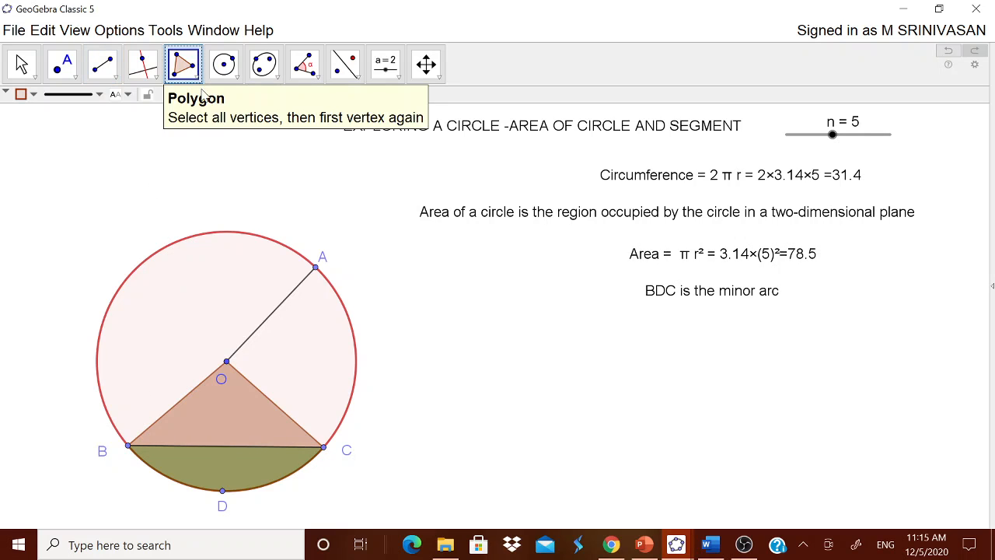
pyautogui.click(196, 75)
pyautogui.click(202, 103)
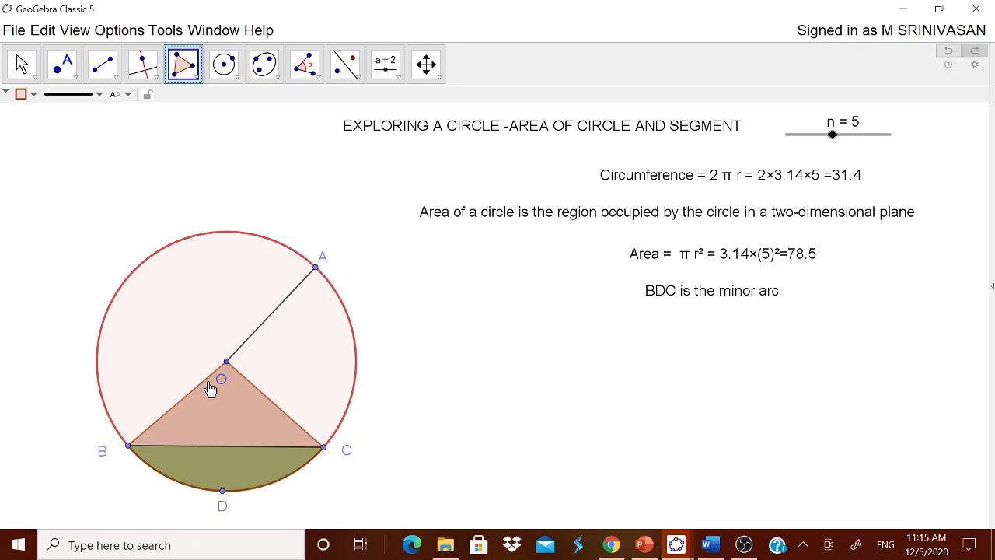
pyautogui.click(226, 361)
pyautogui.click(129, 446)
pyautogui.click(324, 449)
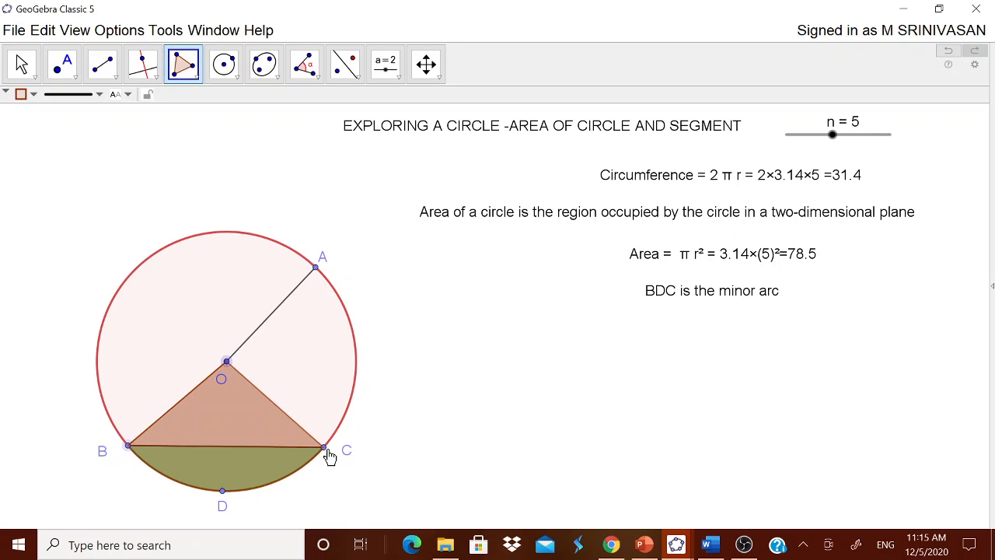
pyautogui.click(226, 361)
pyautogui.click(21, 64)
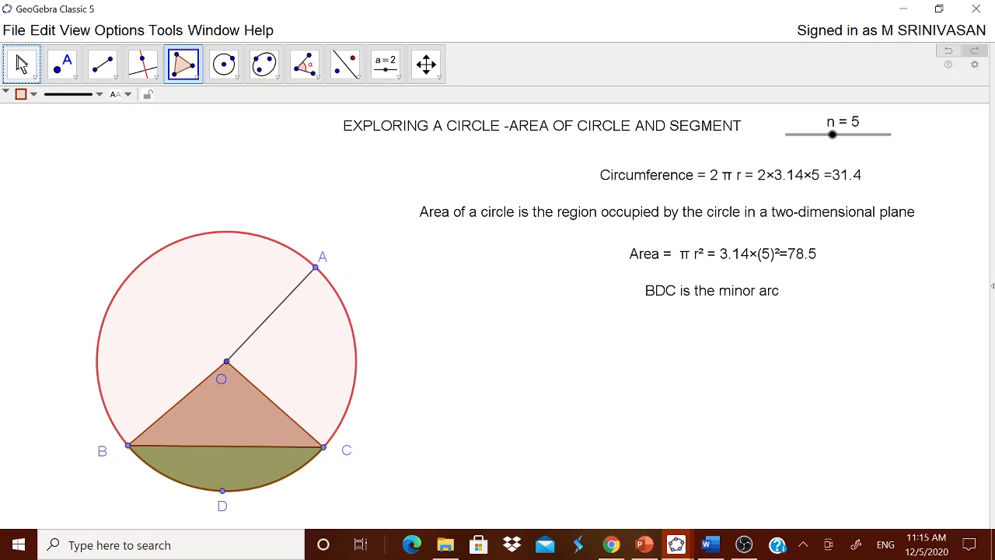
# Start a new text object in the empty area below the "BDC is the minor arc" text.
pyautogui.click(388, 72)
pyautogui.click(408, 132)
pyautogui.click(552, 389)
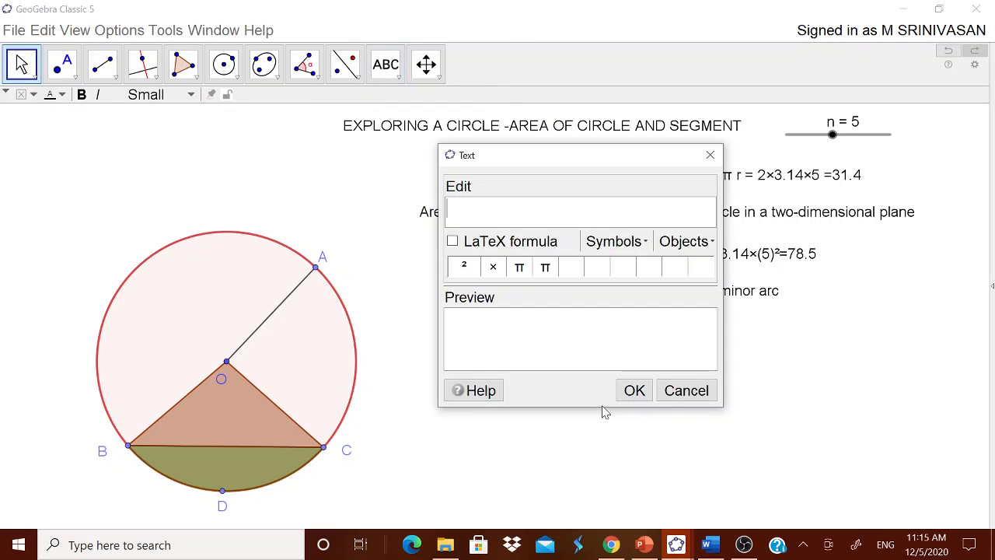
pyautogui.write('Zreeeeeeeeeeeeeeeeeeee')
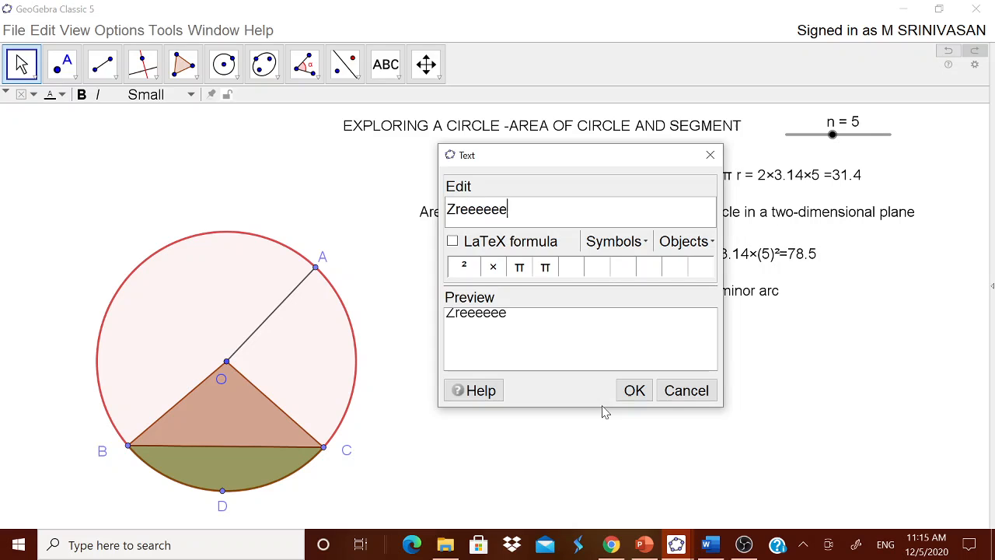
pyautogui.press('BackSpace')
pyautogui.press('BackSpace')
pyautogui.press('BackSpace')
pyautogui.press('BackSpace')
pyautogui.press('BackSpace')
pyautogui.press('BackSpace')
pyautogui.press('BackSpace')
pyautogui.press('BackSpace')
pyautogui.press('BackSpace')
pyautogui.press('BackSpace')
pyautogui.press('BackSpace')
pyautogui.press('BackSpace')
pyautogui.press('BackSpace')
pyautogui.press('BackSpace')
pyautogui.press('BackSpace')
pyautogui.press('BackSpace')
pyautogui.press('BackSpace')
pyautogui.press('BackSpace')
pyautogui.press('BackSpace')
pyautogui.press('BackSpace')
# Write "Area of Minor Segment BDC = Area of sector OBDC - Area of" as the content of the new text.
pyautogui.write('A')
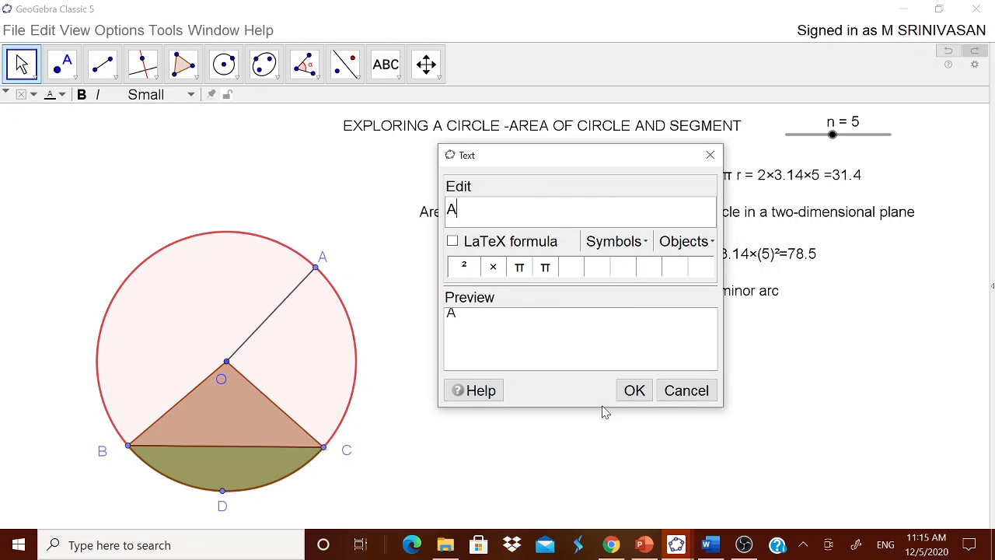
pyautogui.write('rea of Minor ')
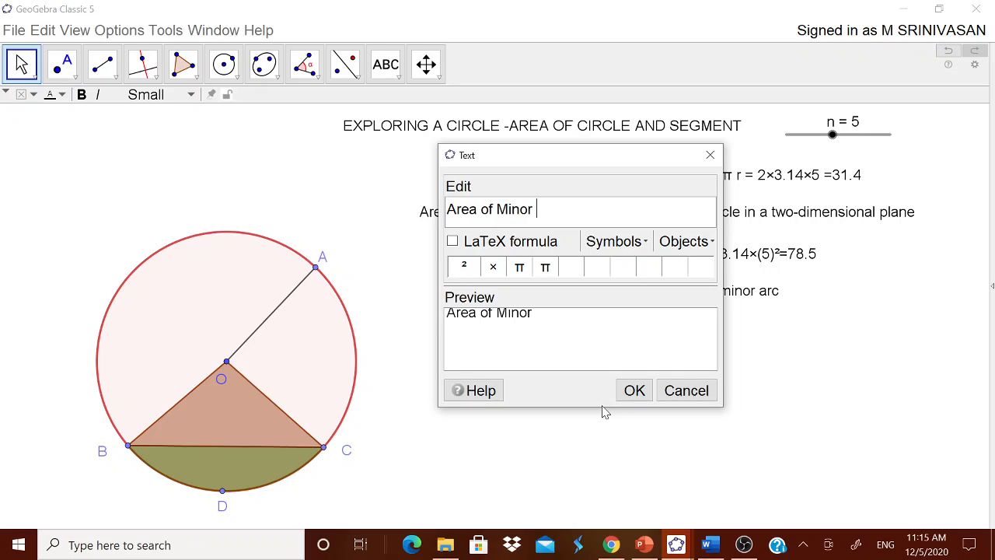
pyautogui.write('Segment')
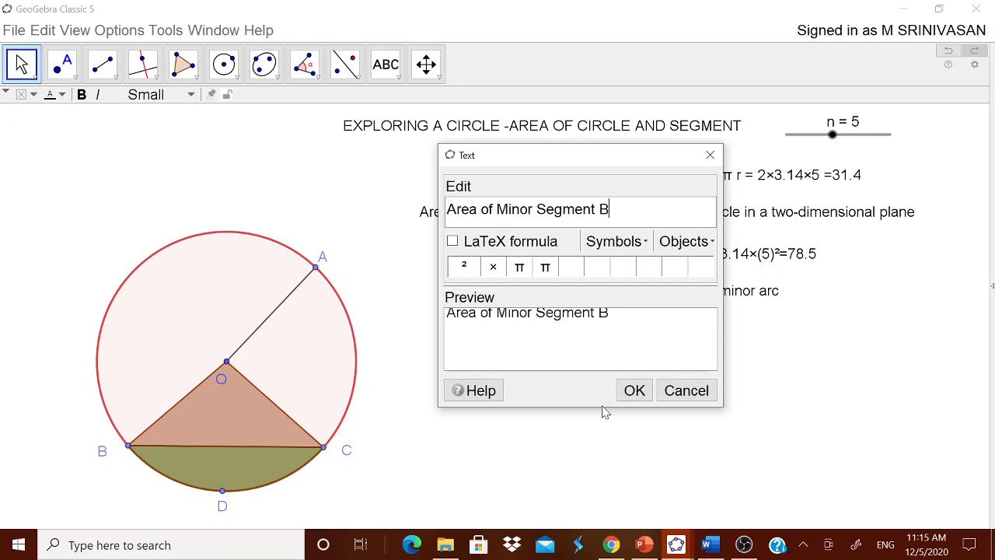
pyautogui.write('BDC = ARea')
pyautogui.press('BackSpace')
pyautogui.press('BackSpace')
pyautogui.write('rea of sector')
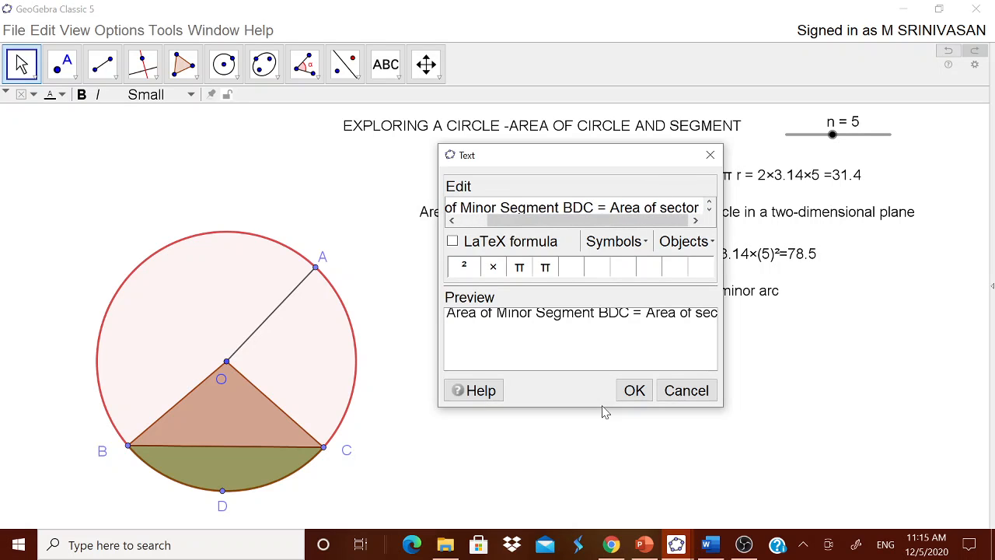
pyautogui.write(' OBDC')
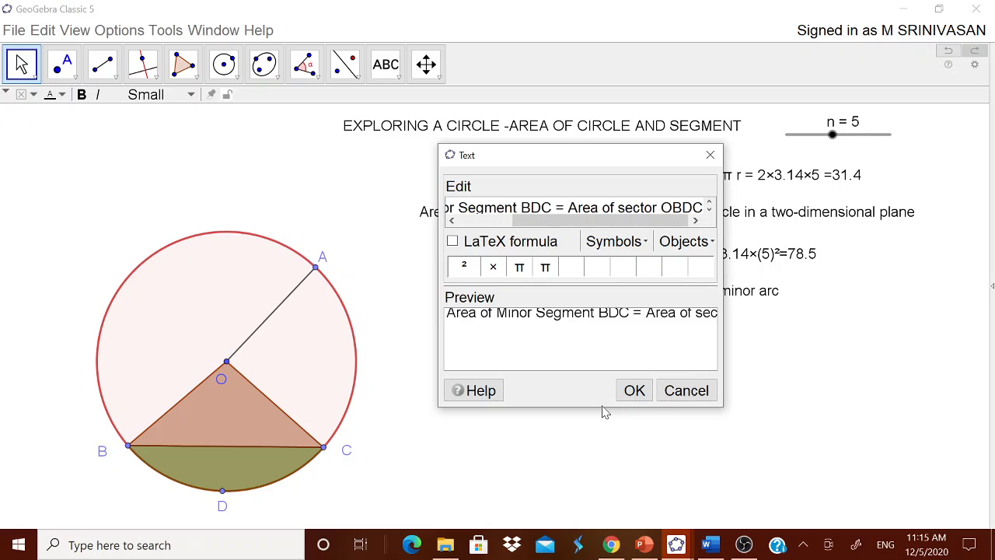
pyautogui.write(' - ARea')
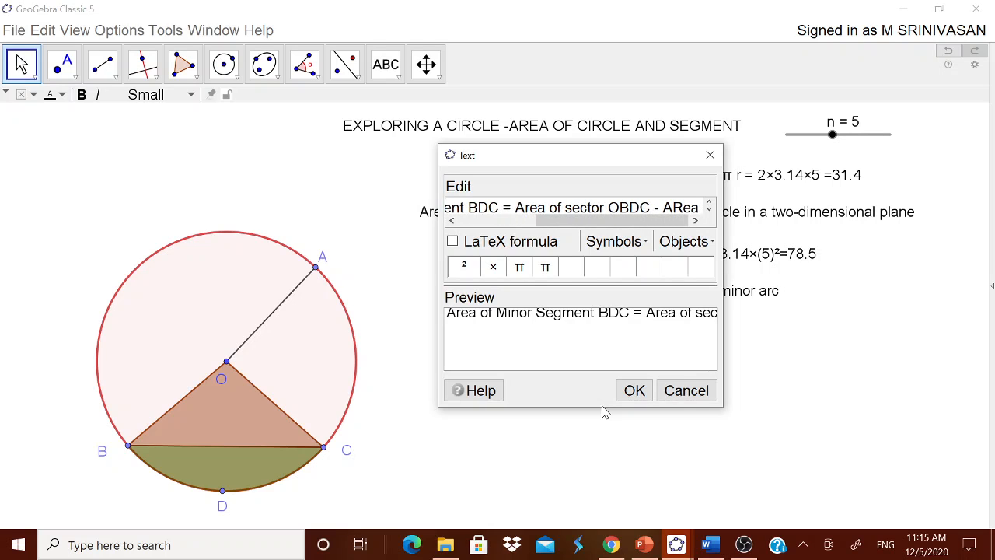
pyautogui.press('BackSpace')
pyautogui.press('BackSpace')
pyautogui.press('BackSpace')
pyautogui.write('rea of')
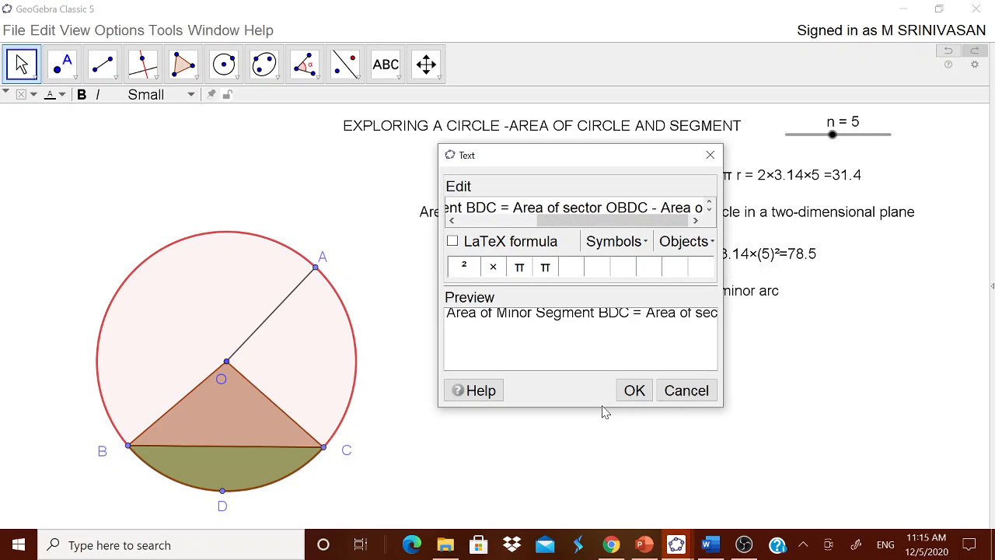
pyautogui.write(' T')
pyautogui.press('BackSpace')
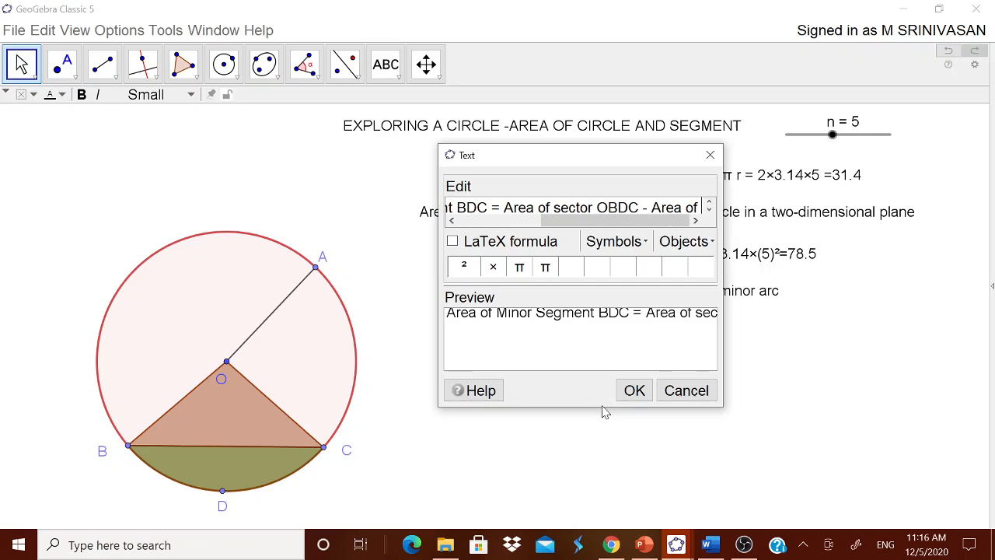
# Complete the text with "ΔOBC" using the triangle symbol, and place it directly below the "BDC is the minor arc" text.
pyautogui.click(613, 241)
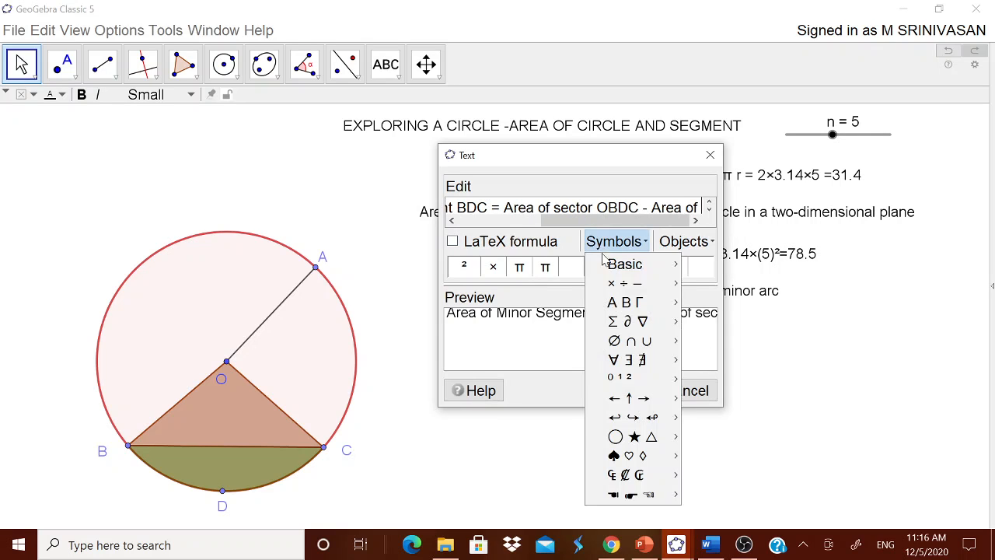
pyautogui.moveTo(610, 268)
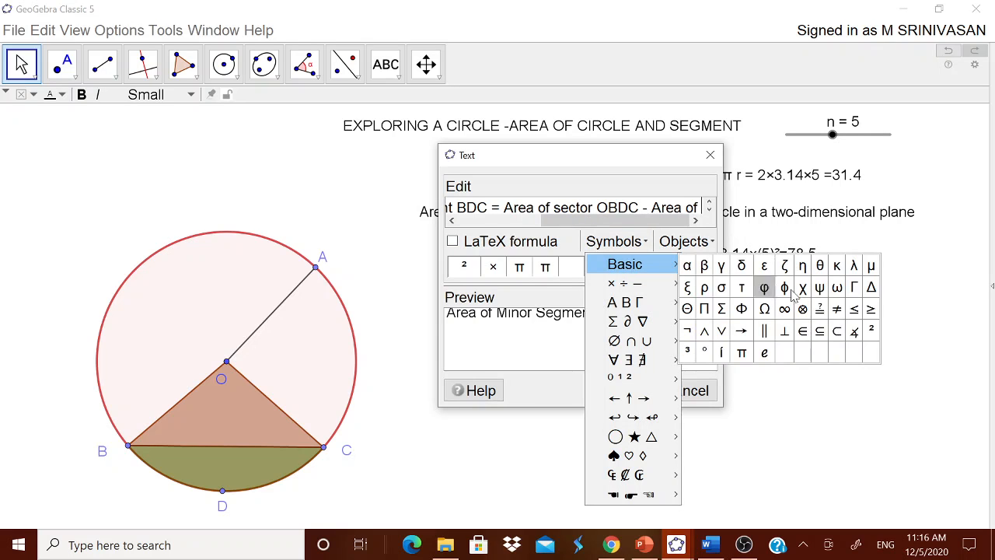
pyautogui.click(871, 287)
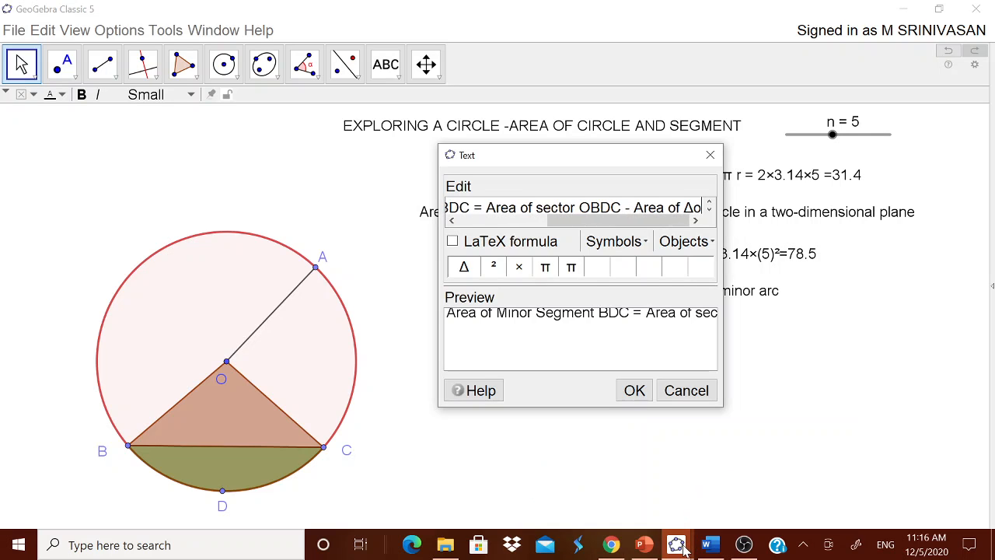
pyautogui.write('OBC')
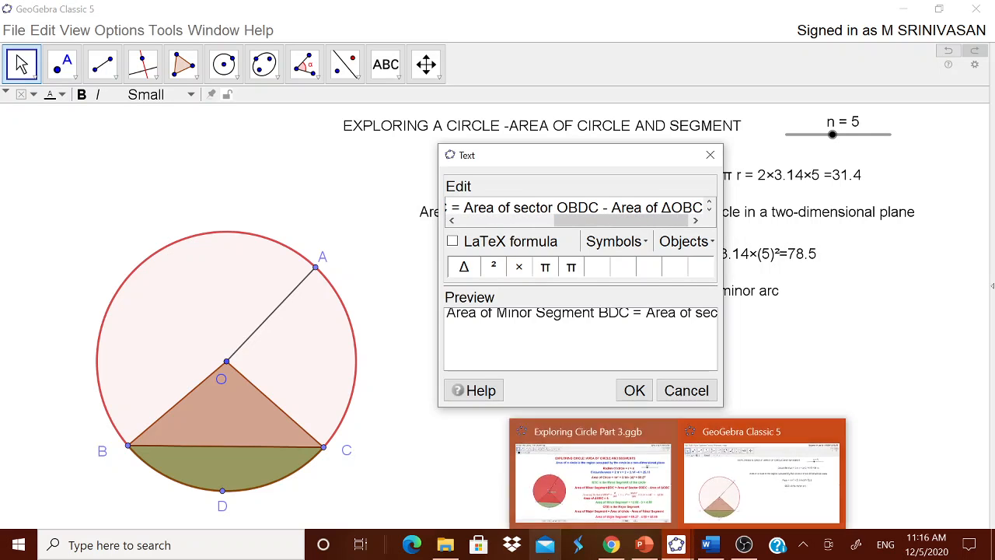
pyautogui.click(632, 393)
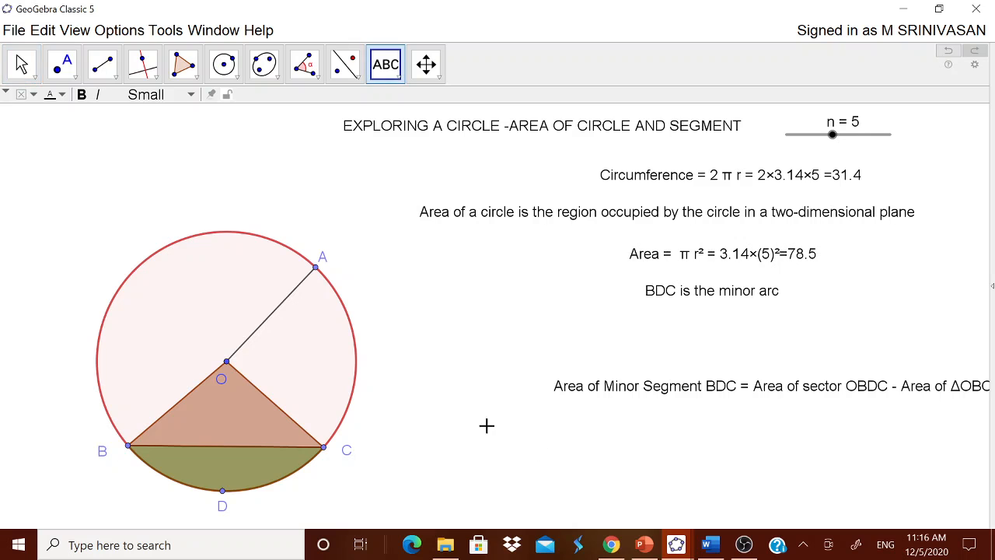
pyautogui.moveTo(535, 379); pyautogui.dragTo(480, 338)
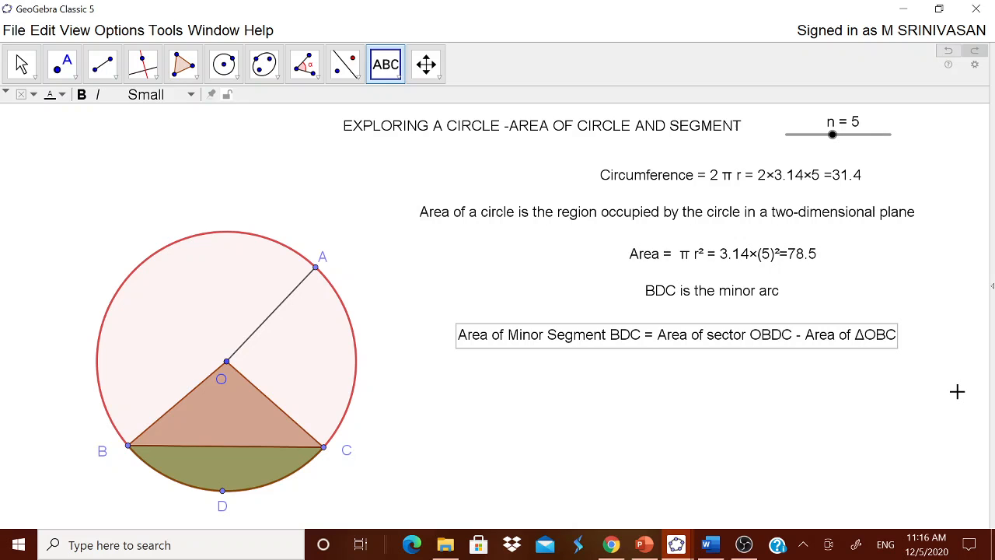
# Switch to the Graphing perspective and sort the algebra list by object type.
pyautogui.click(992, 290)
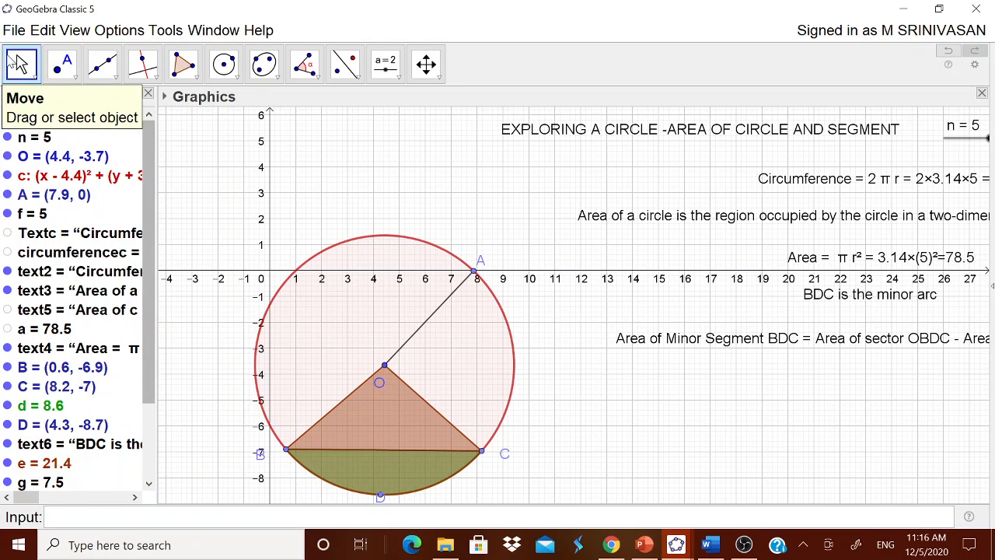
pyautogui.click(6, 96)
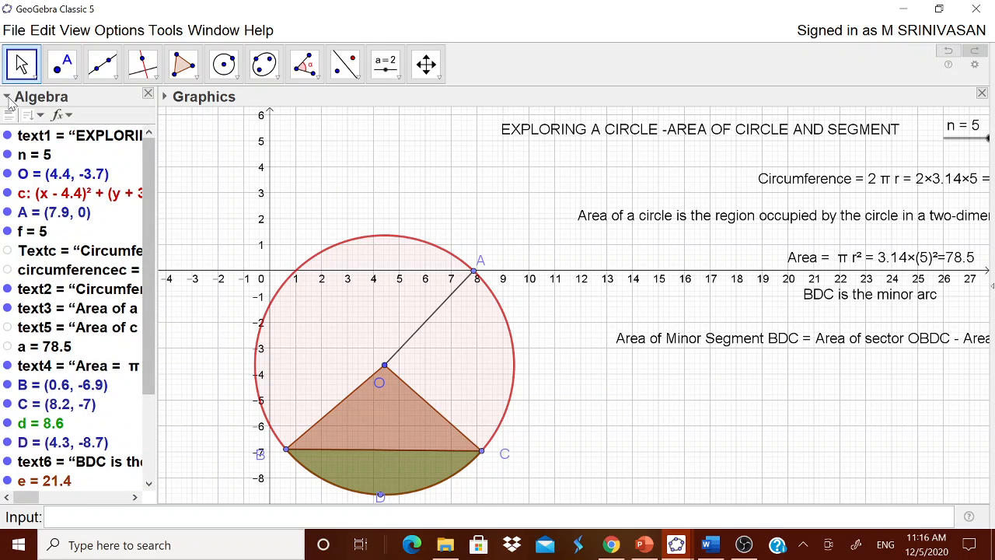
pyautogui.click(30, 115)
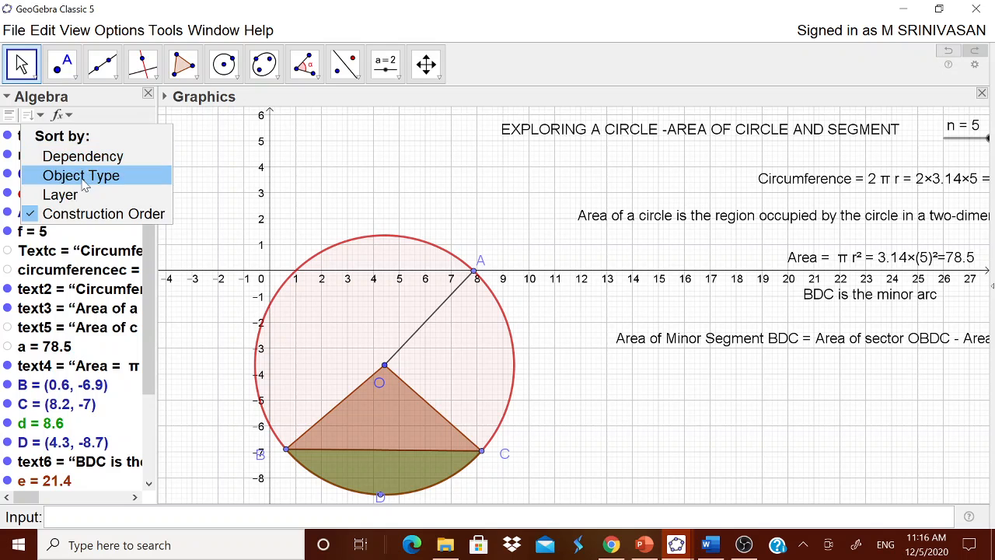
pyautogui.click(84, 176)
# Examine the object list for the sector and triangle areas, toggling sector e's visibility off and on to identify it.
pyautogui.moveTo(151, 327); pyautogui.dragTo(147, 468)
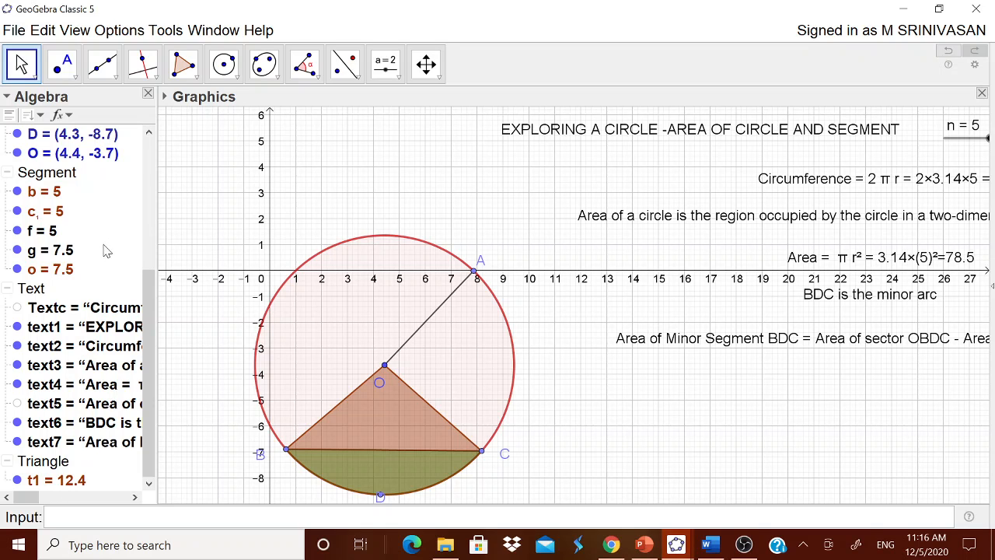
pyautogui.moveTo(152, 311); pyautogui.dragTo(149, 166)
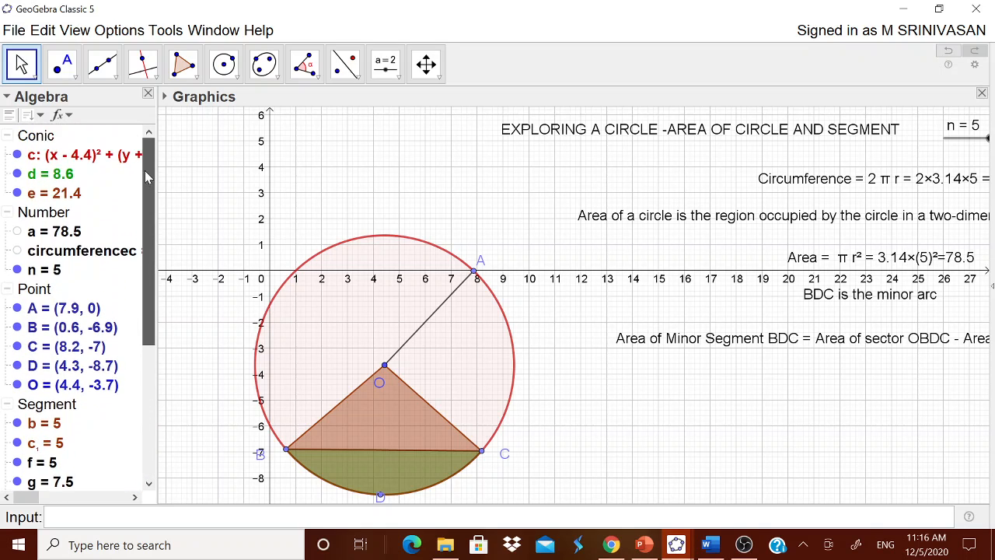
pyautogui.click(17, 193)
pyautogui.click(17, 193)
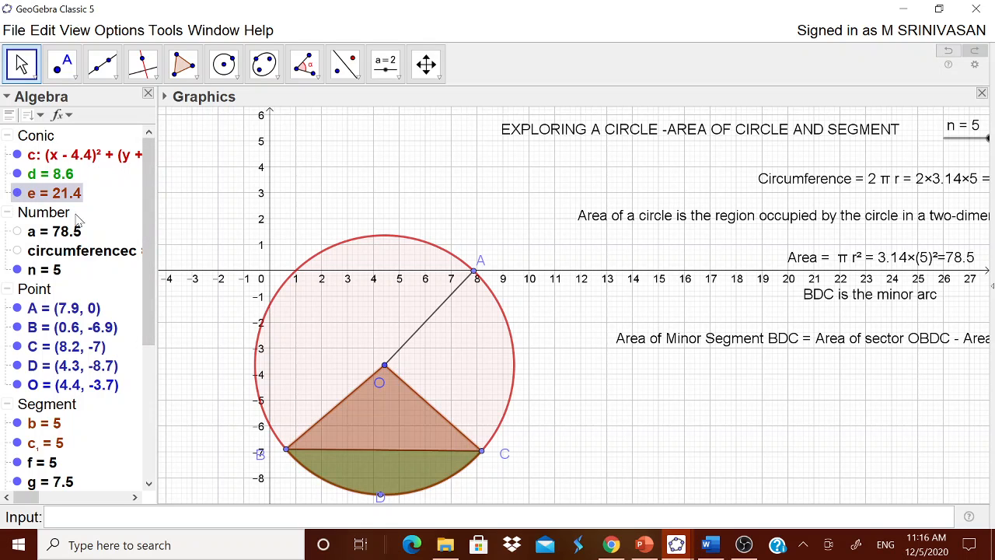
pyautogui.moveTo(150, 244); pyautogui.dragTo(154, 384)
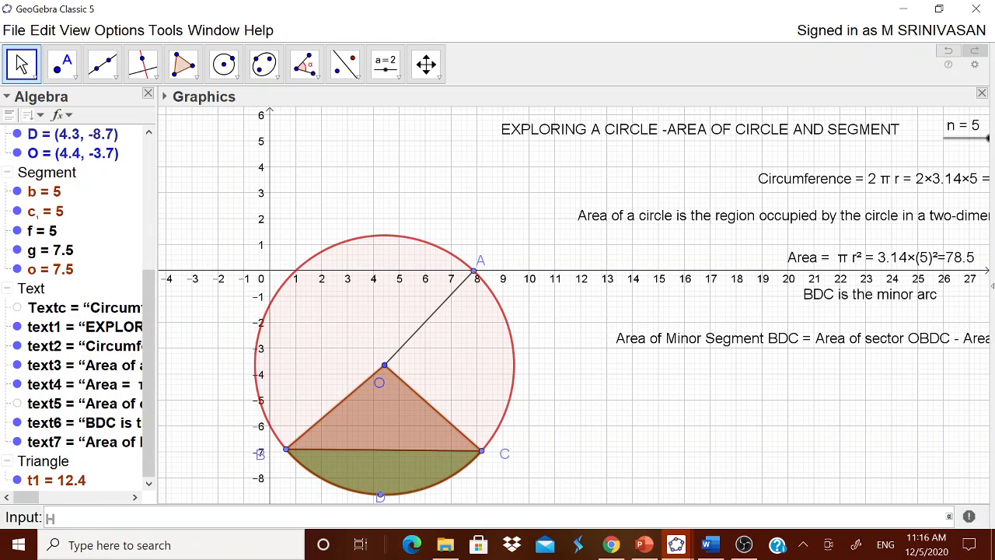
# Define the minor segment's area as h=e-t1 and return to the Geometry perspective.
pyautogui.write('h=e-t')
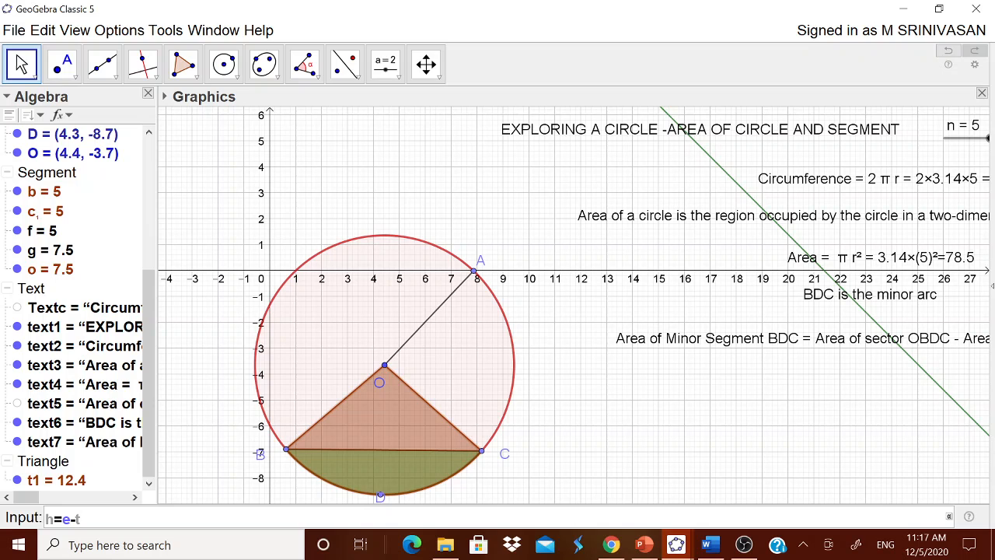
pyautogui.write('1')
pyautogui.press('Return')
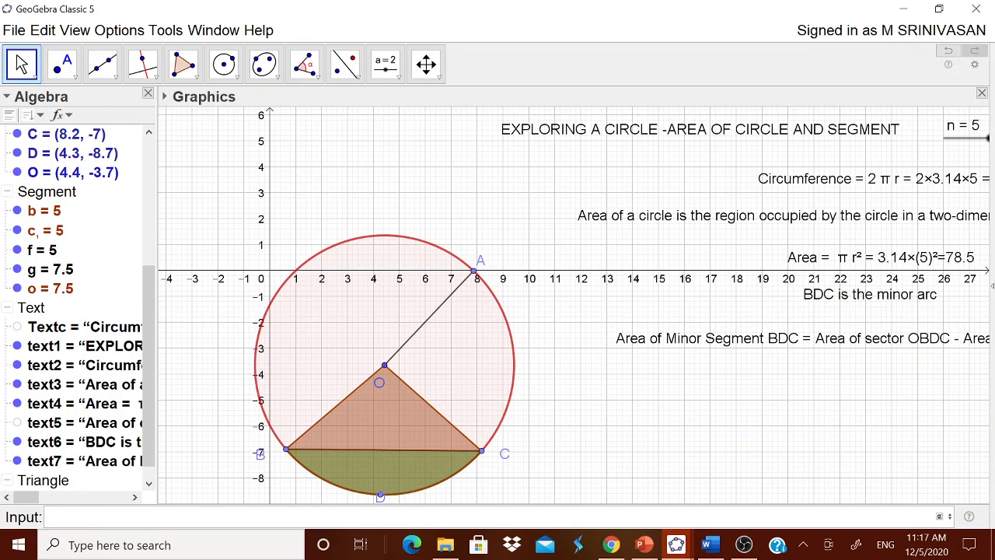
pyautogui.moveTo(149, 446); pyautogui.dragTo(156, 331)
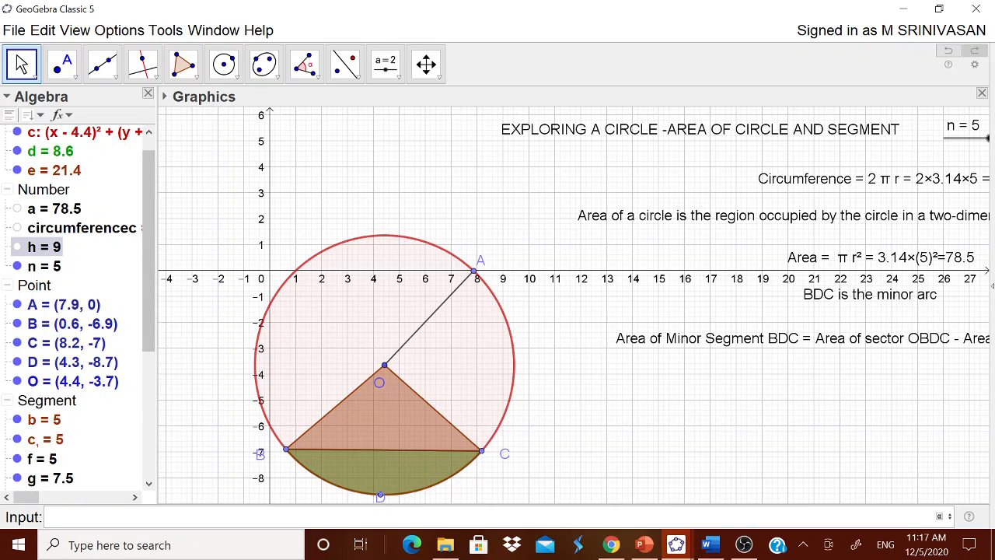
pyautogui.click(992, 285)
pyautogui.click(918, 284)
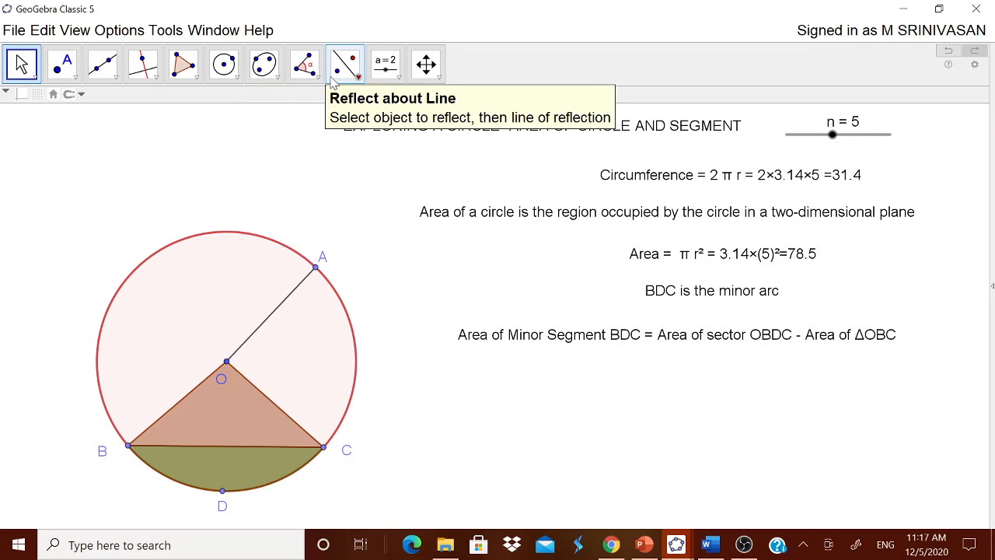
# Start a text below the minor segment formula with the content "Area of Minor Segment = ".
pyautogui.click(398, 78)
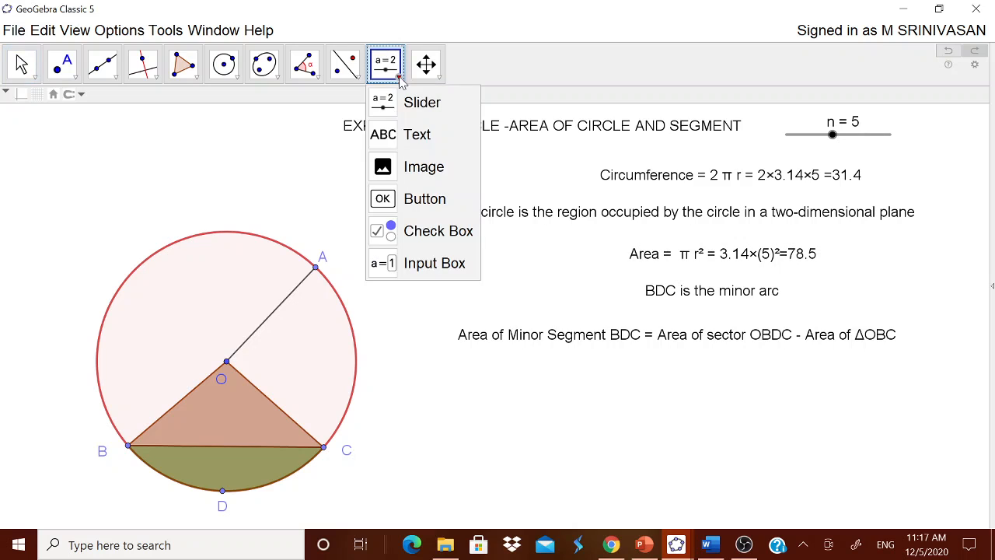
pyautogui.click(398, 133)
pyautogui.click(524, 391)
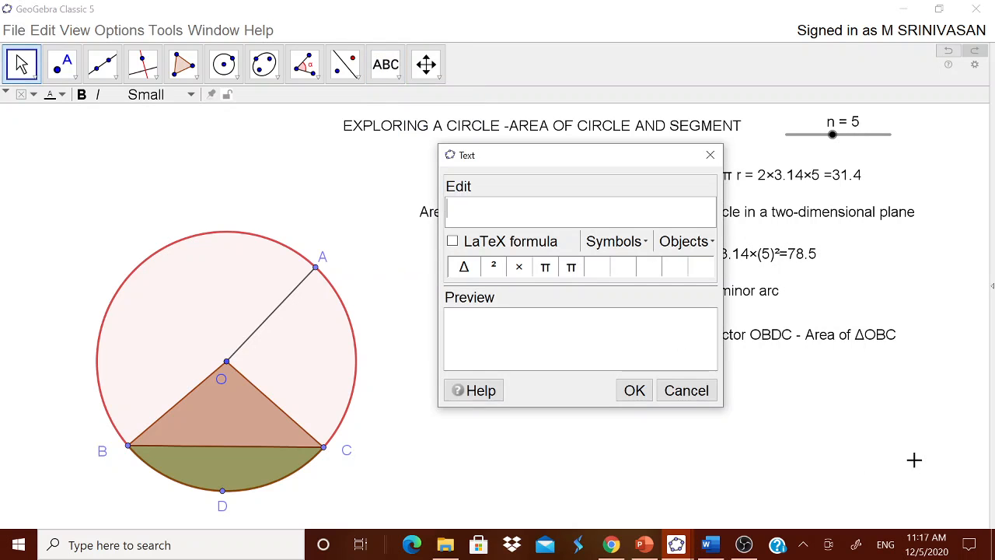
pyautogui.write('Area of')
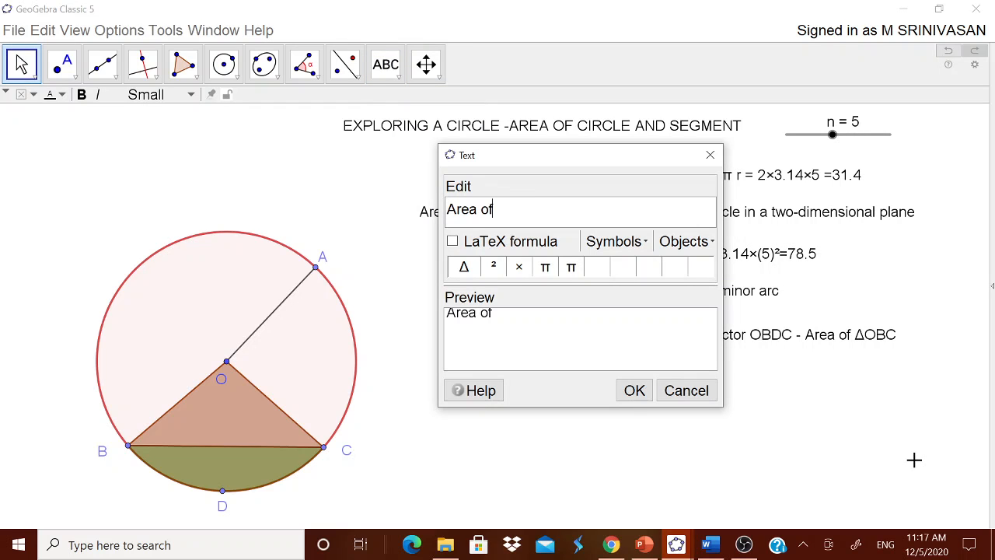
pyautogui.write(' Minor Segment =')
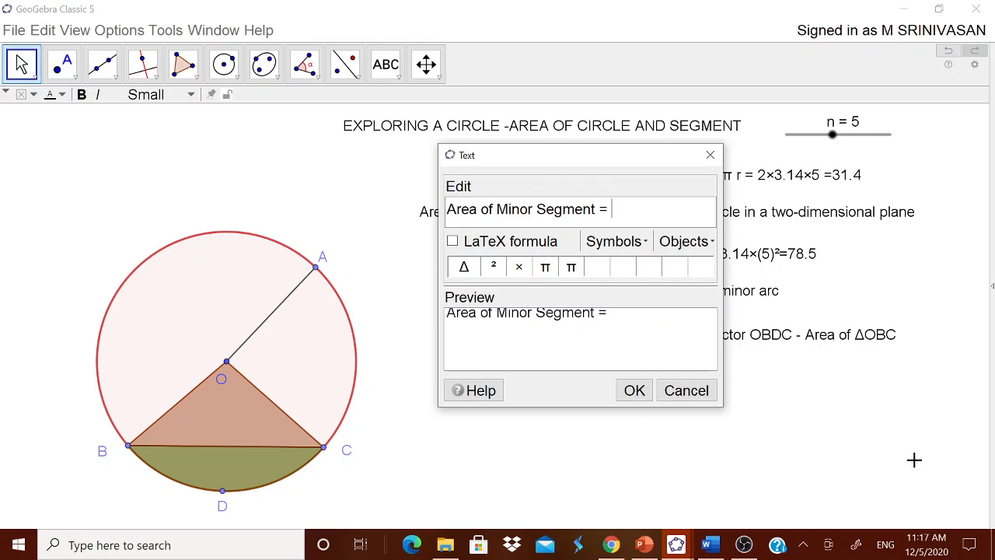
# Complete the minor segment text with the linked objects e -t1=h and centre it beneath the minor segment formula.
pyautogui.click(694, 247)
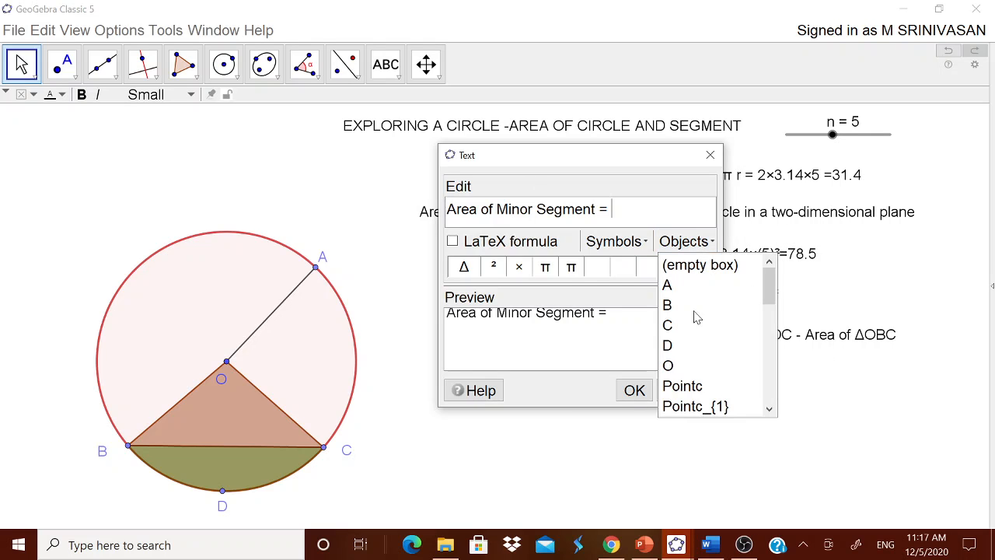
pyautogui.scroll(-5, 775, 329)
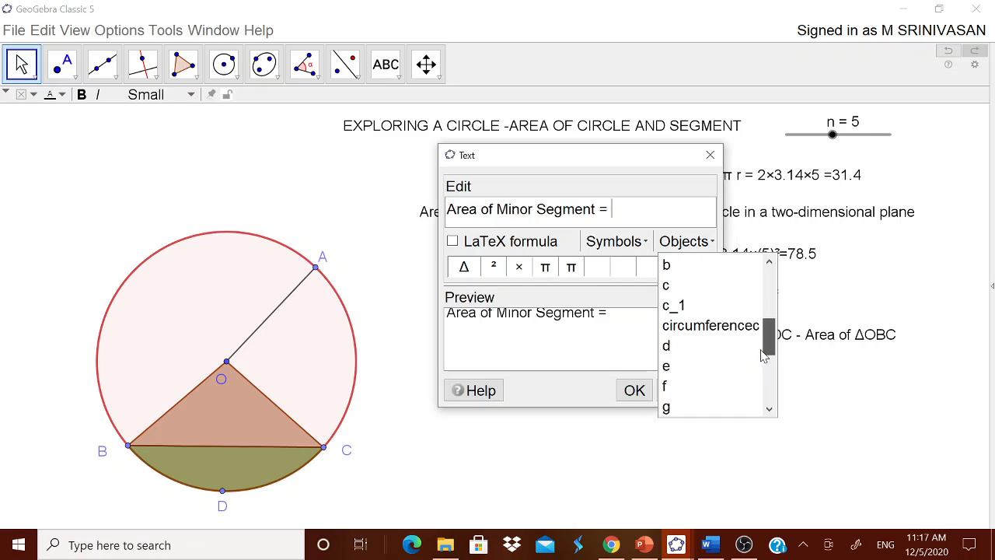
pyautogui.click(695, 346)
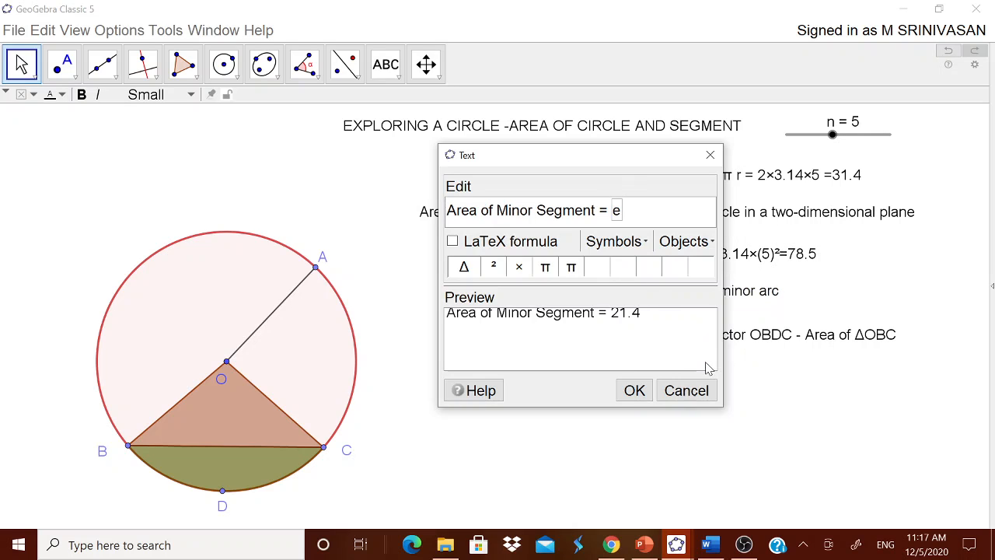
pyautogui.click(709, 248)
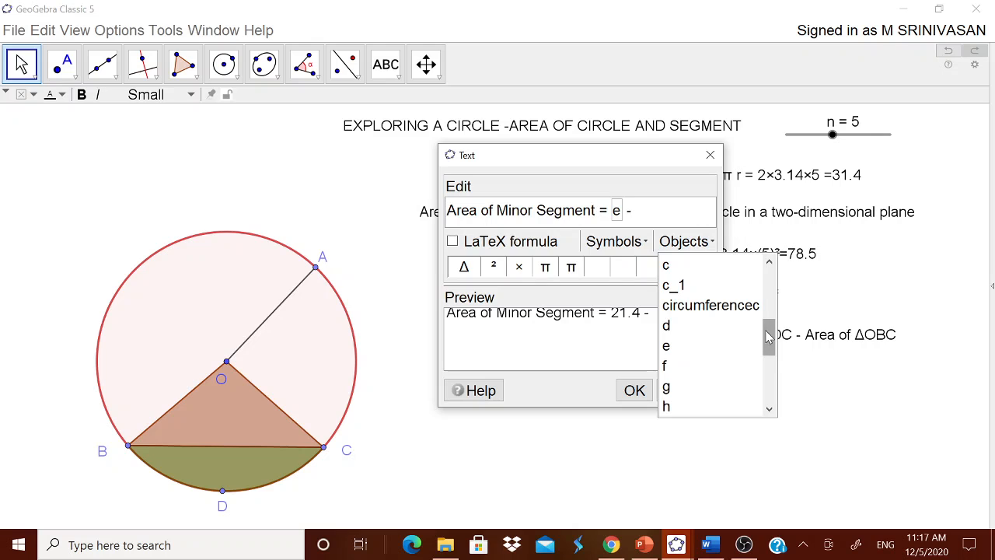
pyautogui.moveTo(767, 334); pyautogui.dragTo(768, 381)
pyautogui.click(684, 268)
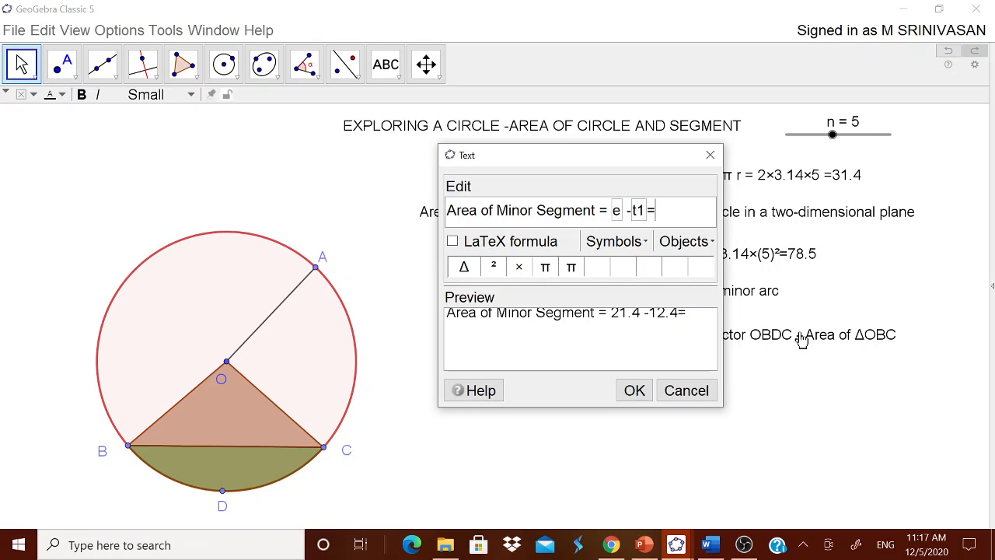
pyautogui.click(707, 245)
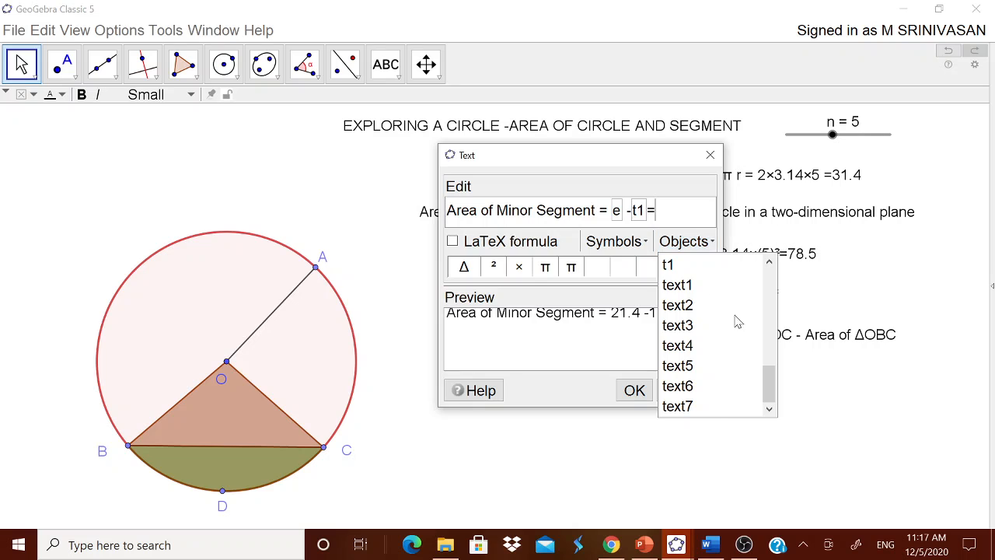
pyautogui.moveTo(770, 390); pyautogui.dragTo(769, 339)
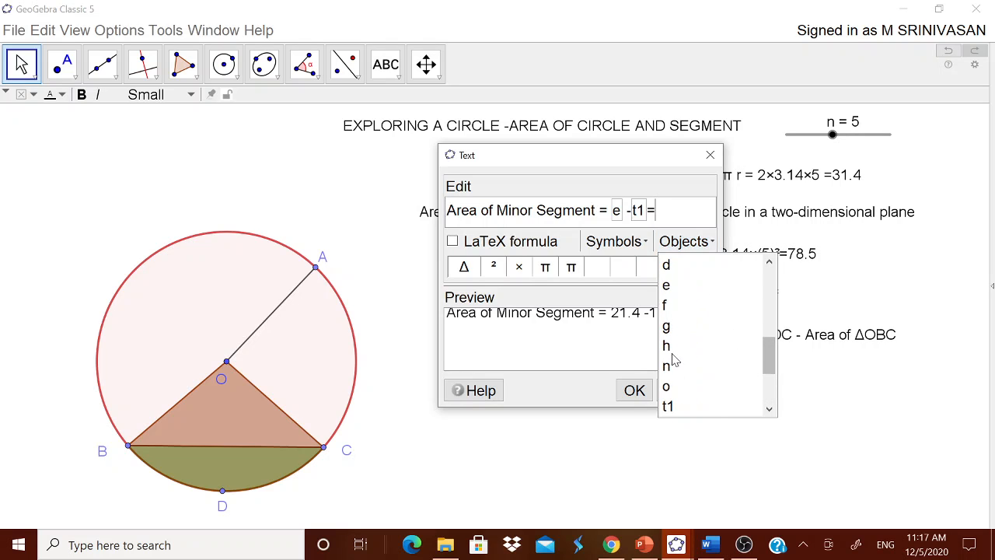
pyautogui.click(677, 354)
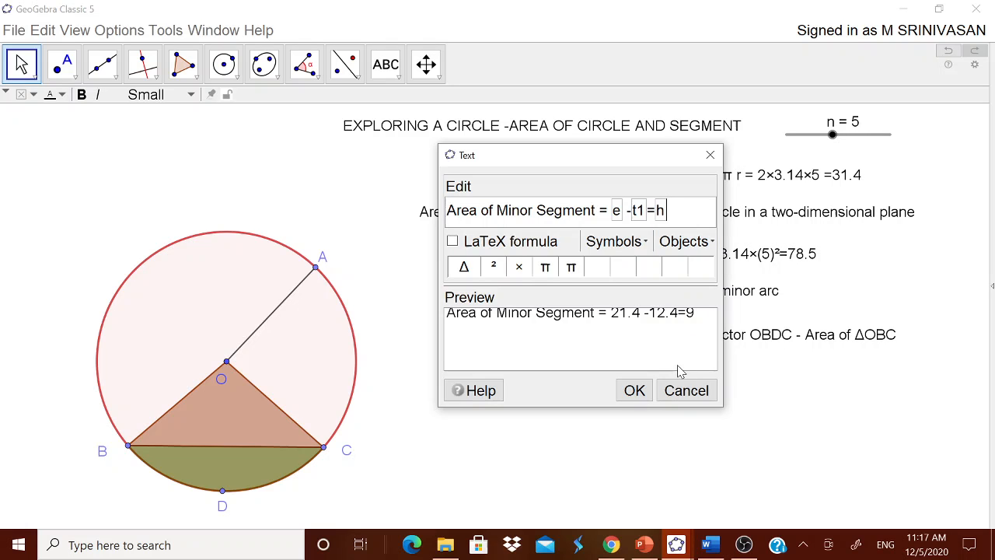
pyautogui.click(634, 391)
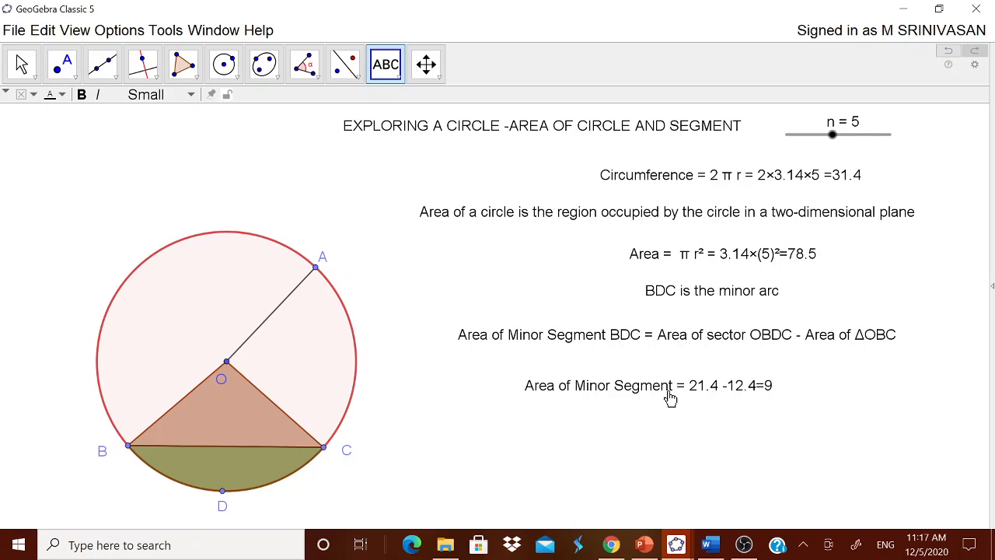
pyautogui.moveTo(672, 391); pyautogui.dragTo(706, 381)
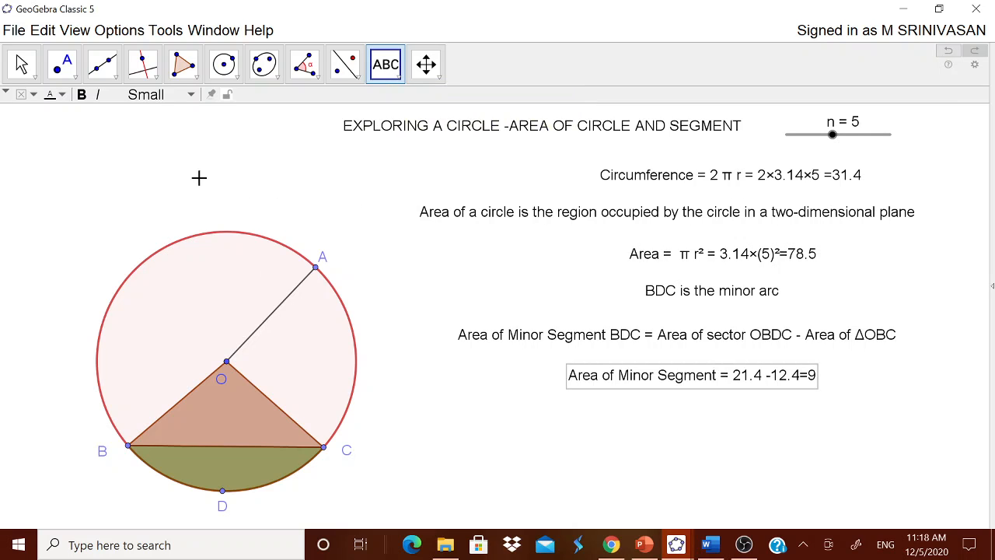
# Draw the major arc with the Circular Arc tool, centred at O and running from C to B.
pyautogui.click(224, 64)
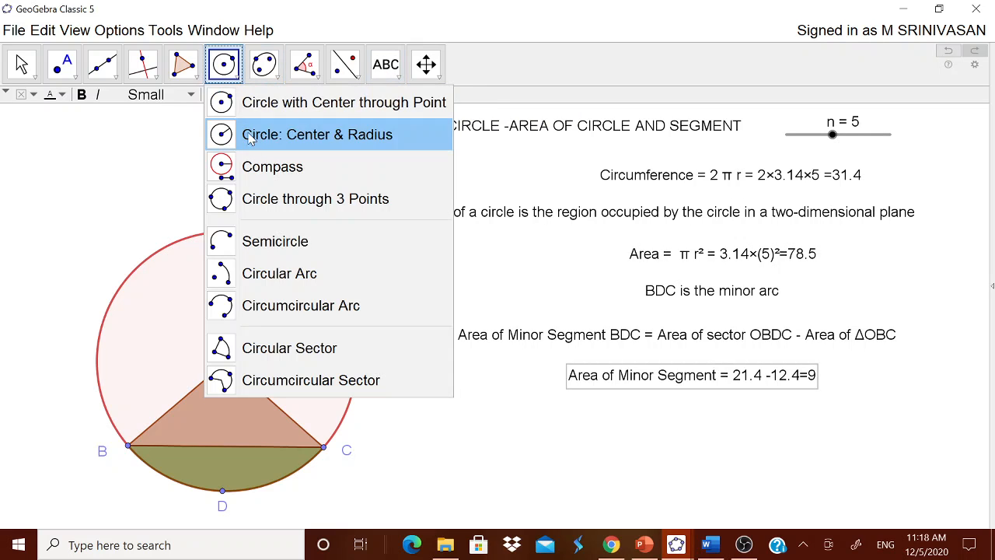
pyautogui.click(270, 274)
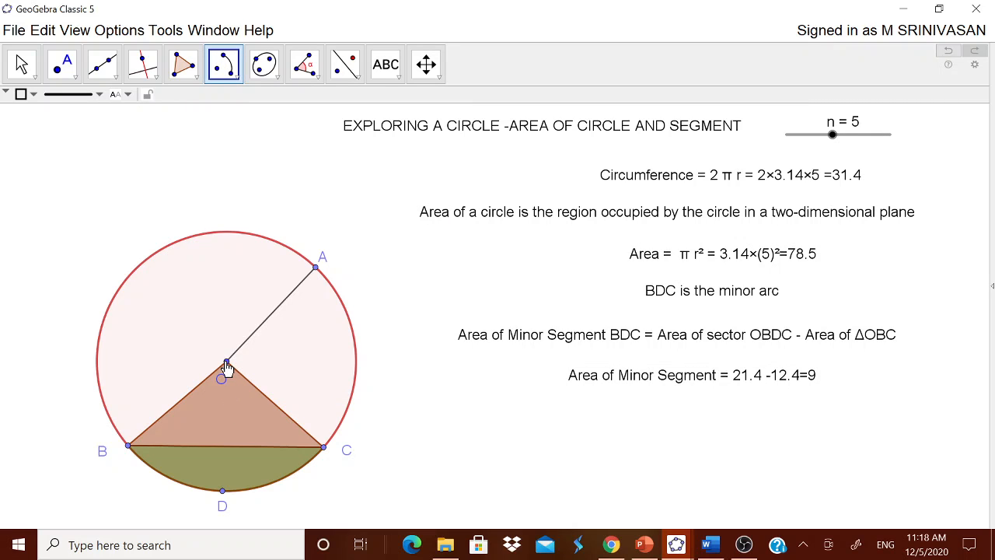
pyautogui.click(225, 363)
pyautogui.click(323, 448)
pyautogui.click(128, 447)
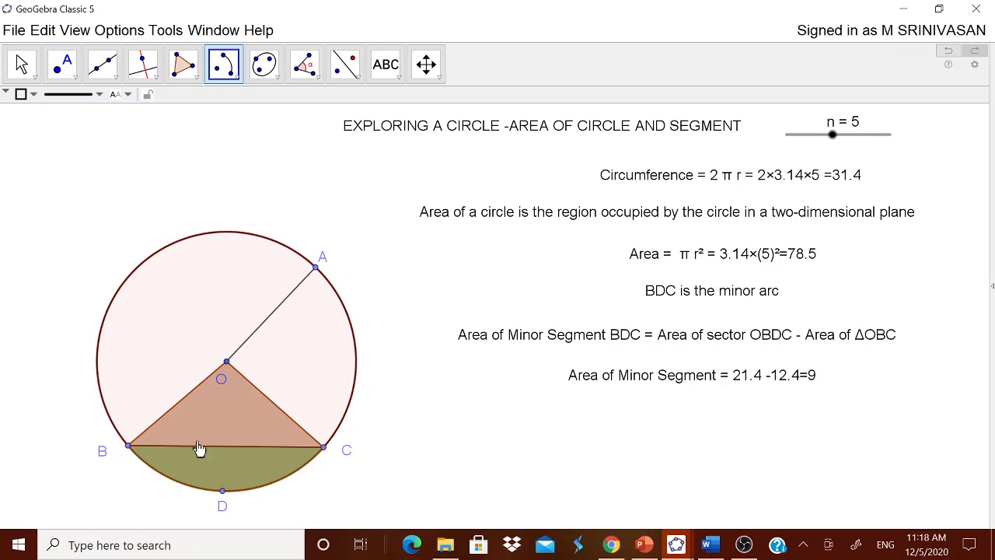
# Colour the major arc red and raise its fill opacity so the major segment is shaded.
pyautogui.click(21, 65)
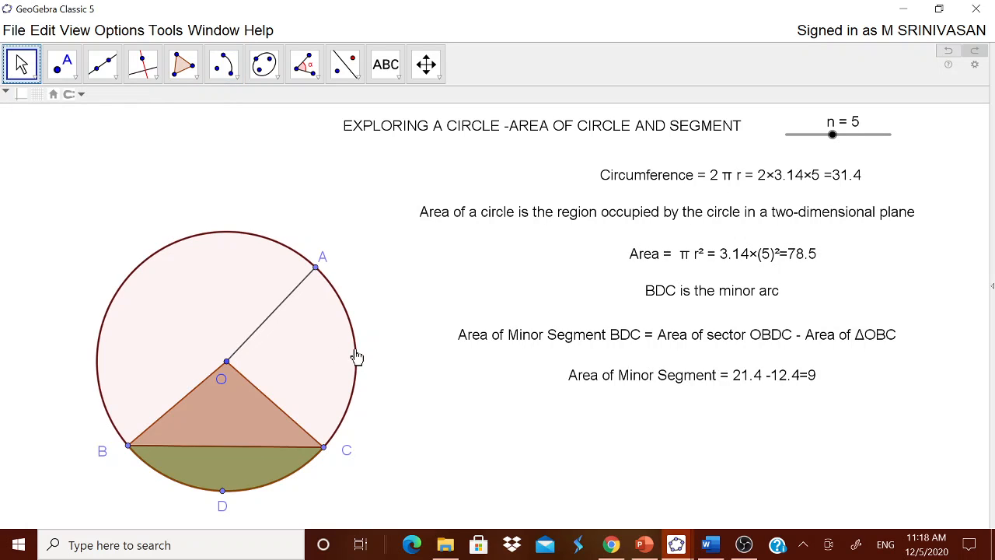
pyautogui.rightClick(357, 356)
pyautogui.click(408, 517)
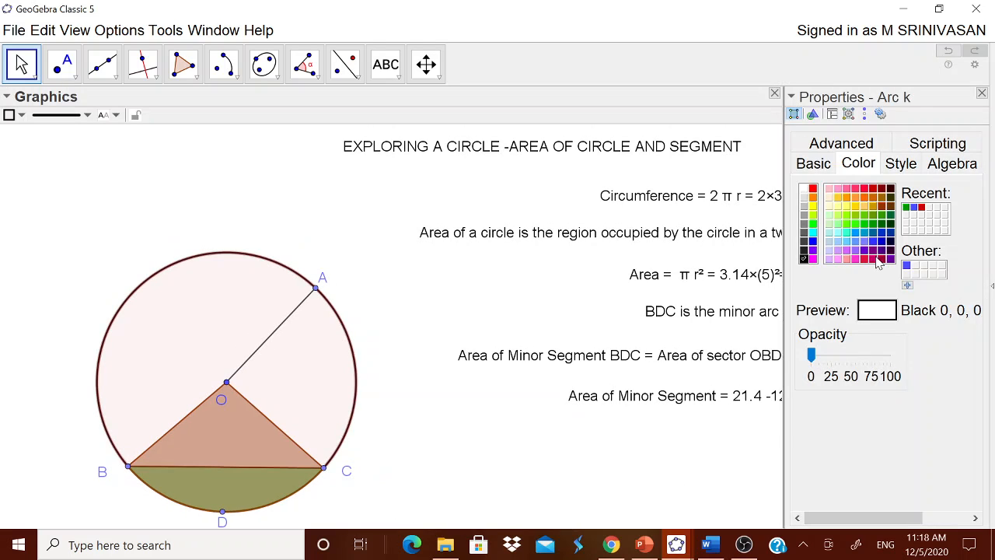
pyautogui.click(871, 190)
pyautogui.moveTo(815, 364); pyautogui.dragTo(844, 358)
pyautogui.click(982, 93)
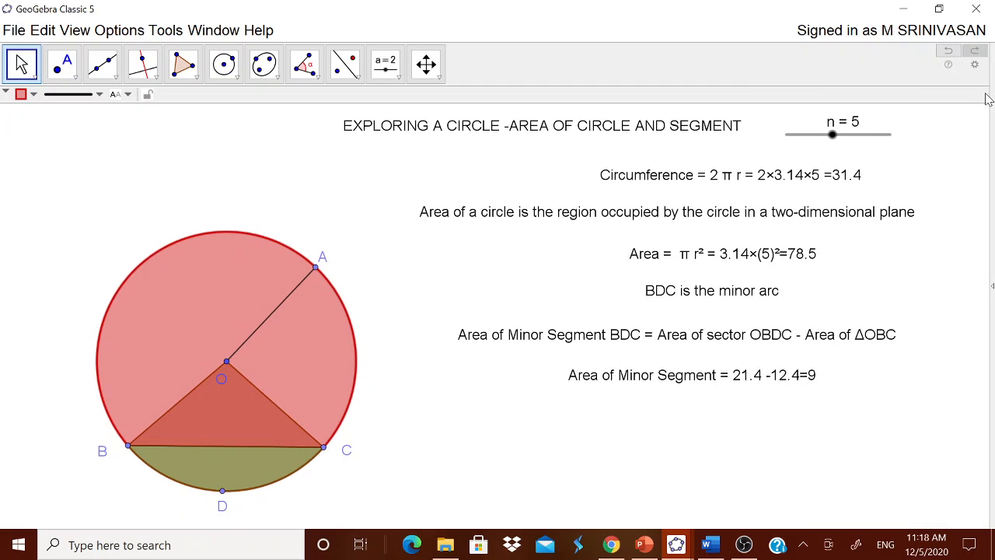
# Start a text below the minor segment's area with the content "Area of Major Segment = ".
pyautogui.click(386, 68)
pyautogui.click(410, 133)
pyautogui.click(433, 377)
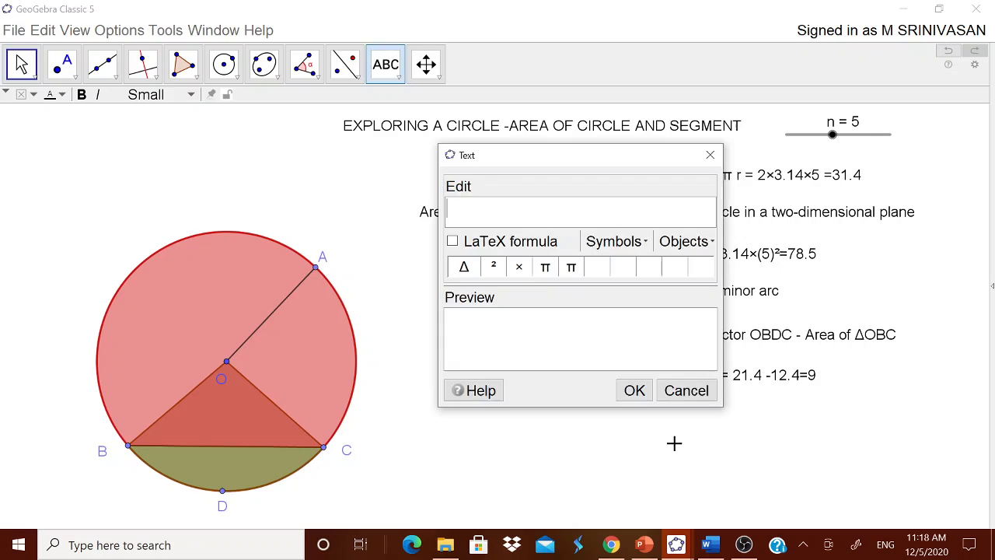
pyautogui.write('Area o')
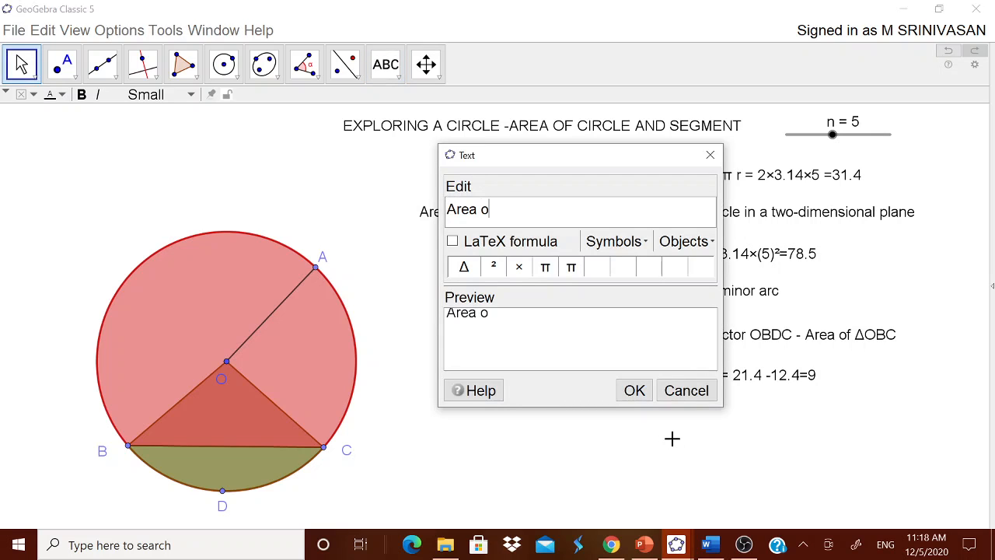
pyautogui.write('f Major Se')
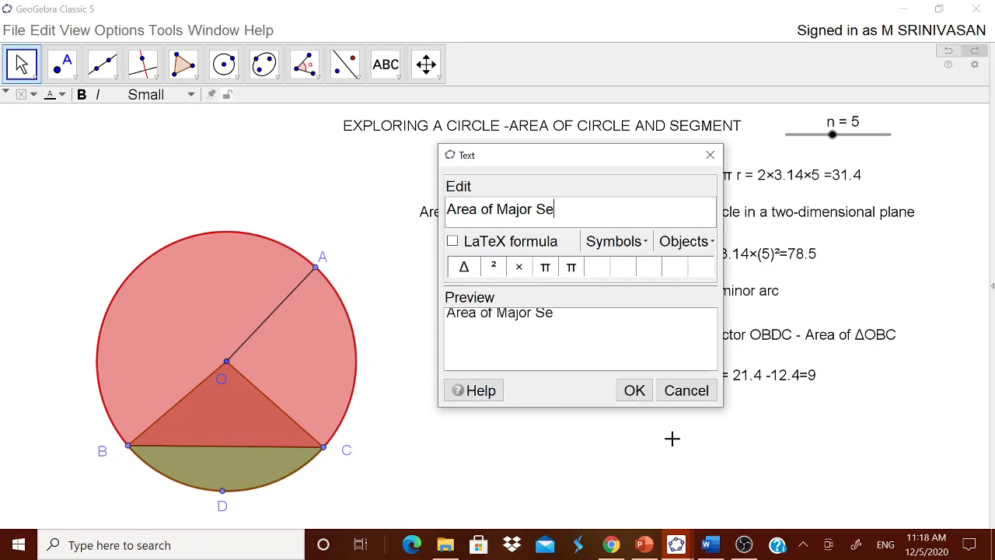
pyautogui.write('gment = ')
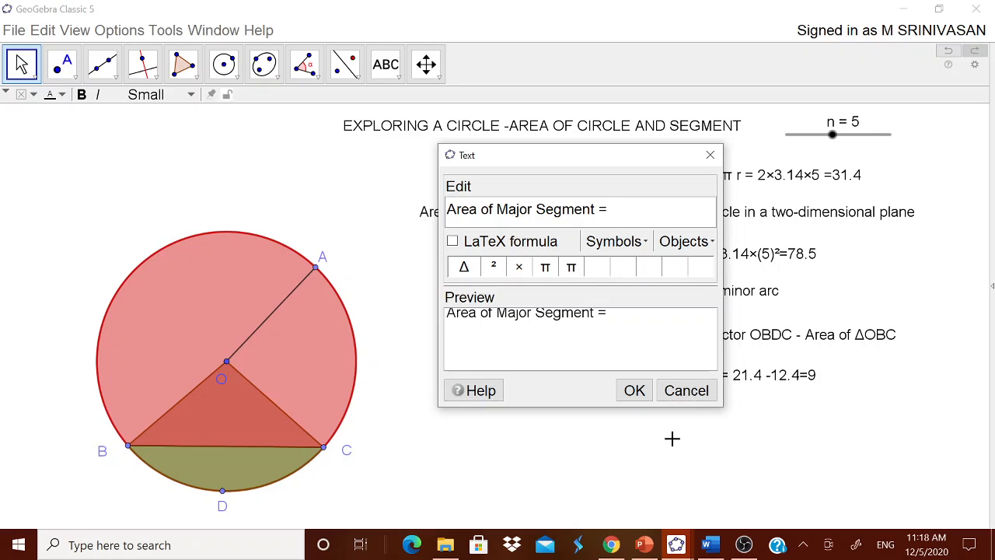
# Complete the major segment text with "Area of circle - Area of Minor Segment" and place it beneath the minor segment's area.
pyautogui.write('Area of ')
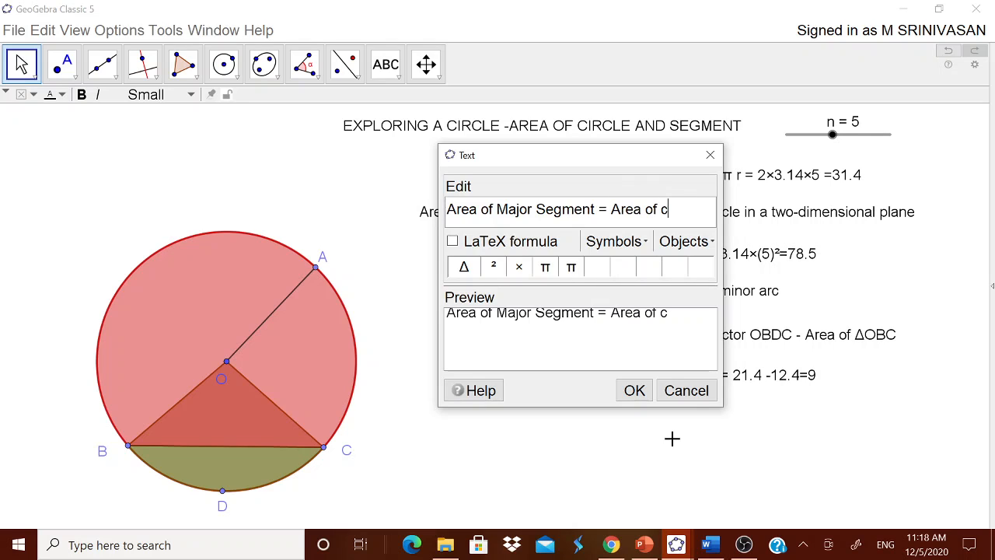
pyautogui.write('circle - ARea')
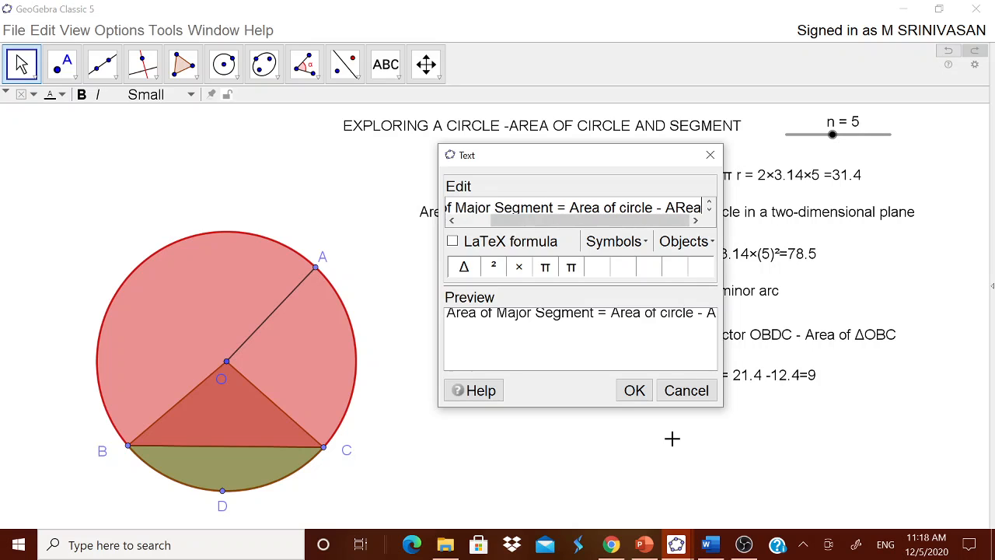
pyautogui.press('BackSpace')
pyautogui.press('BackSpace')
pyautogui.press('BackSpace')
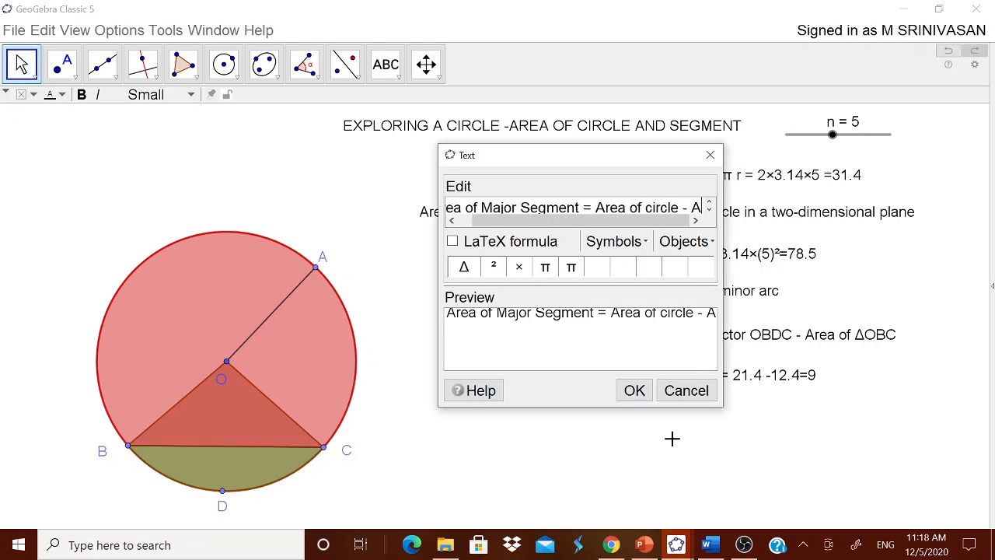
pyautogui.write('rea of Minor')
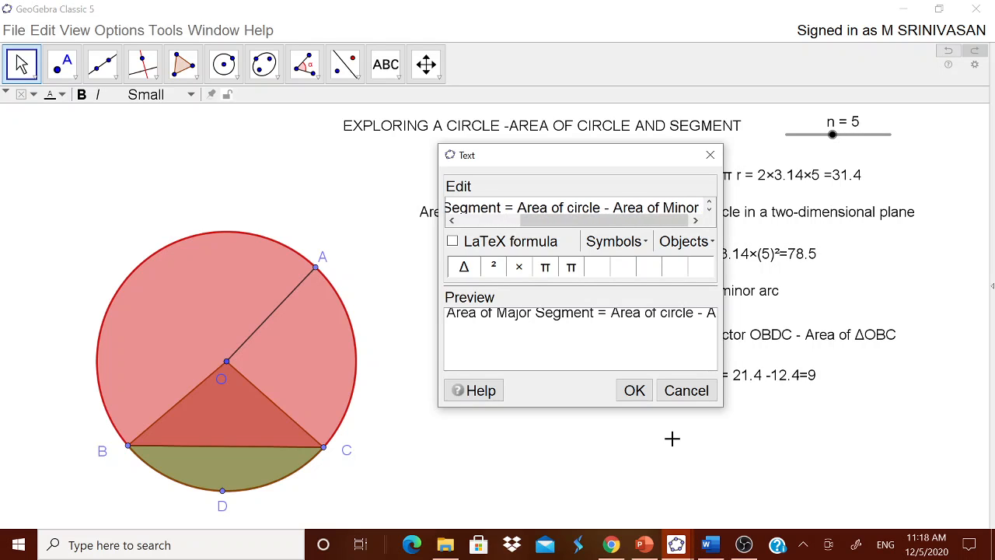
pyautogui.write(' Segment')
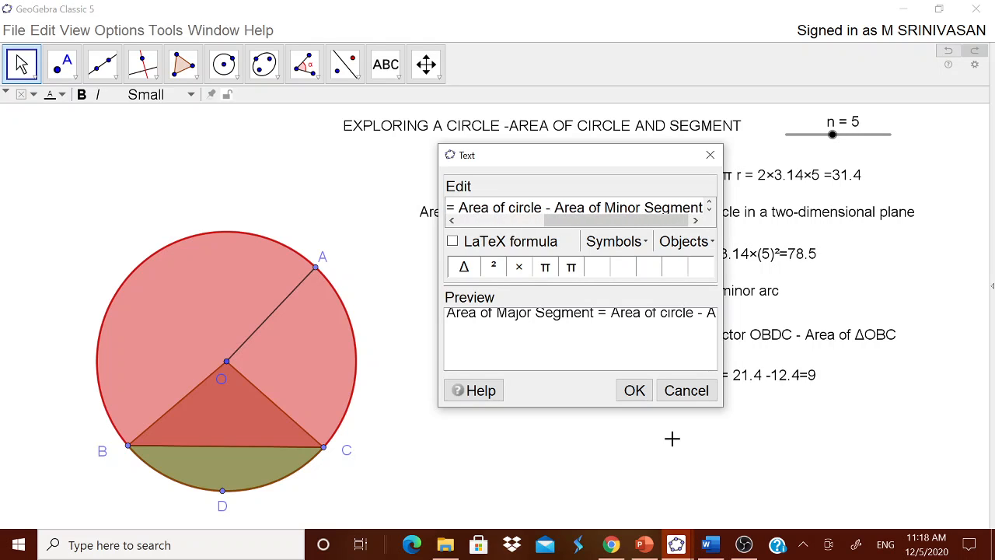
pyautogui.click(645, 391)
pyautogui.moveTo(537, 378); pyautogui.dragTo(594, 419)
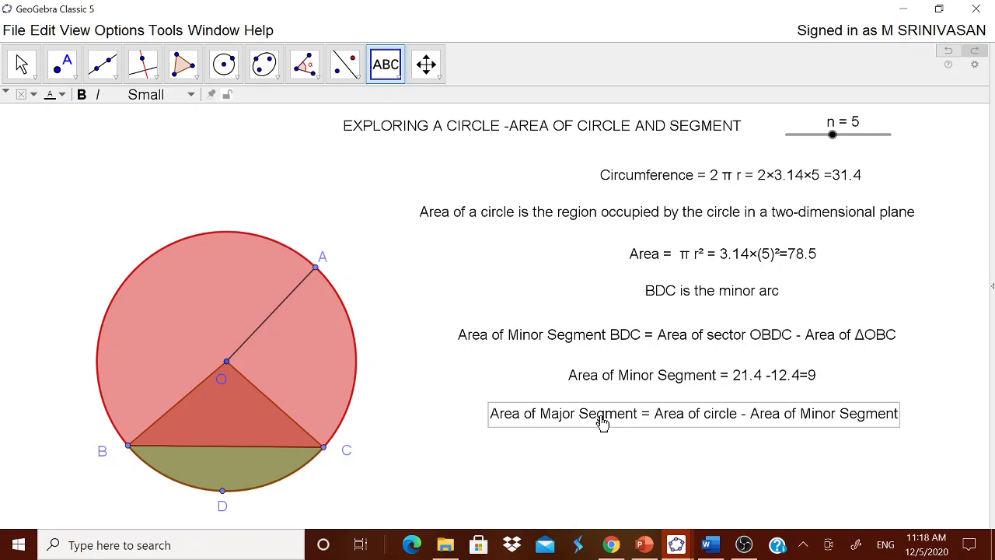
# Show the input bar and define the major segment's area as i=a-h.
pyautogui.click(74, 31)
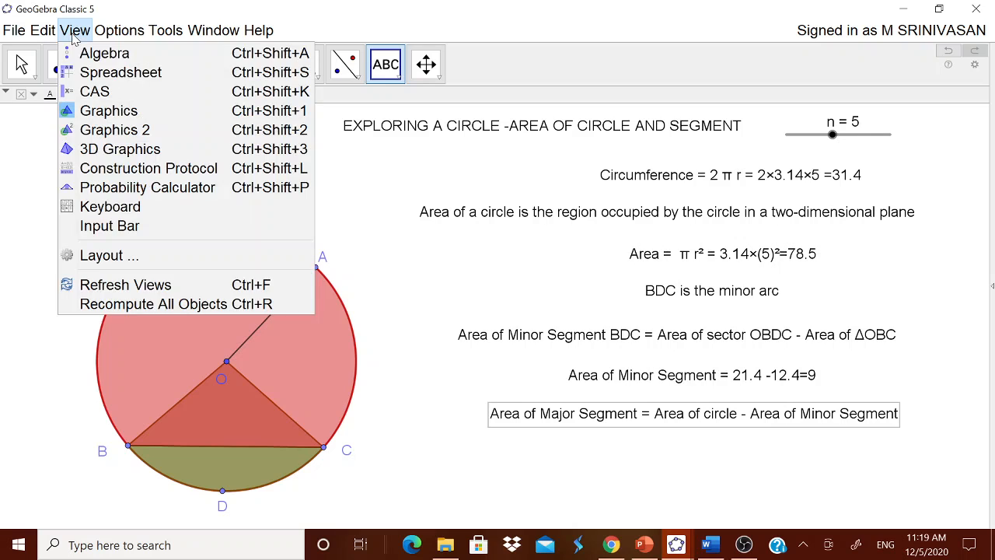
pyautogui.click(98, 233)
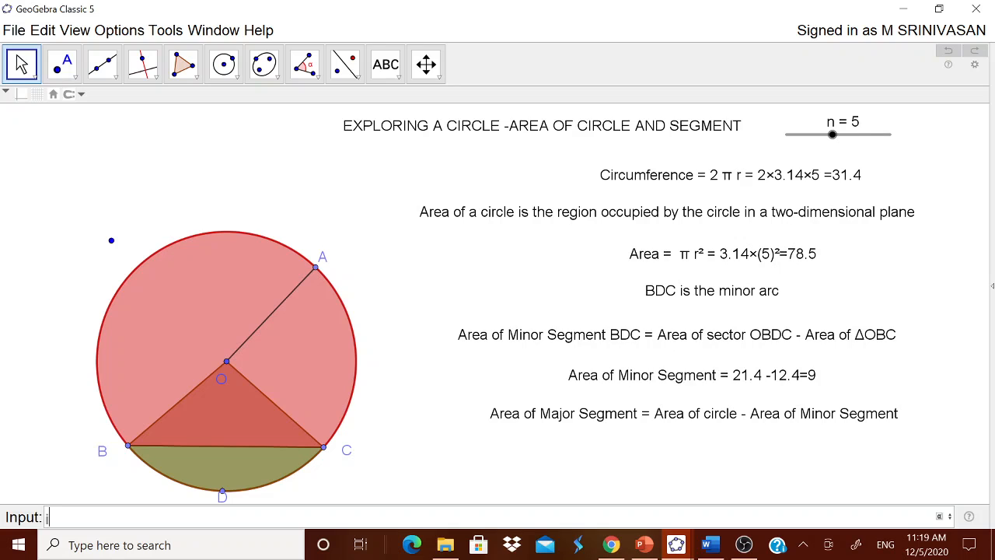
pyautogui.write('=a-h')
pyautogui.press('Return')
# Check the value of i in the Graphing perspective's object list and return to the Geometry perspective.
pyautogui.click(992, 289)
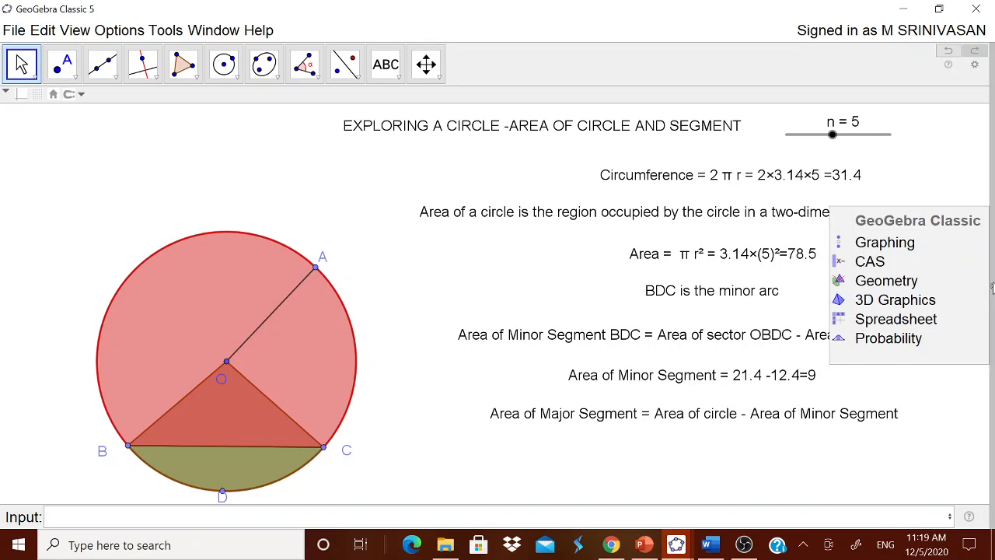
pyautogui.click(923, 244)
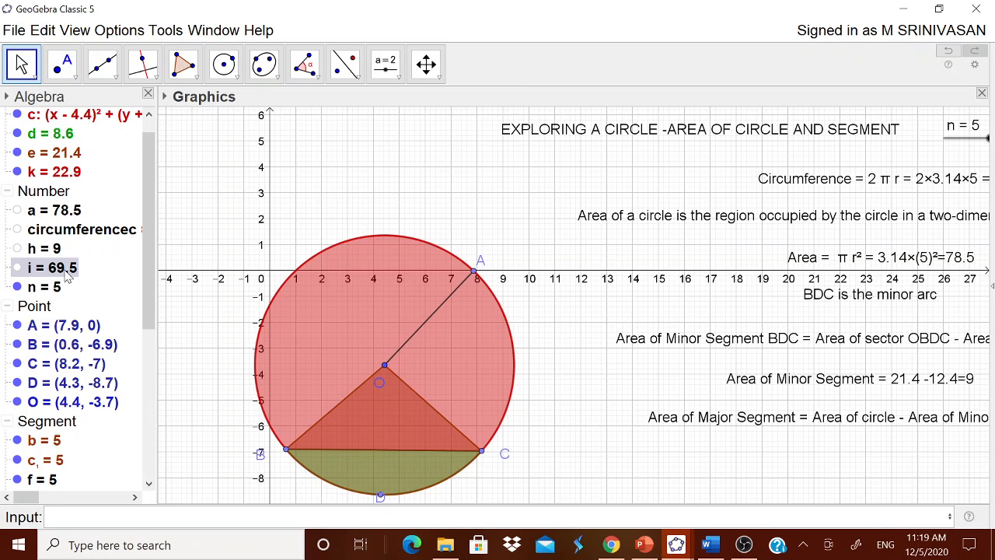
pyautogui.click(993, 287)
pyautogui.click(922, 284)
# Start another text at the level of the major segment formula with the content "Area of Major Segment = ".
pyautogui.click(386, 64)
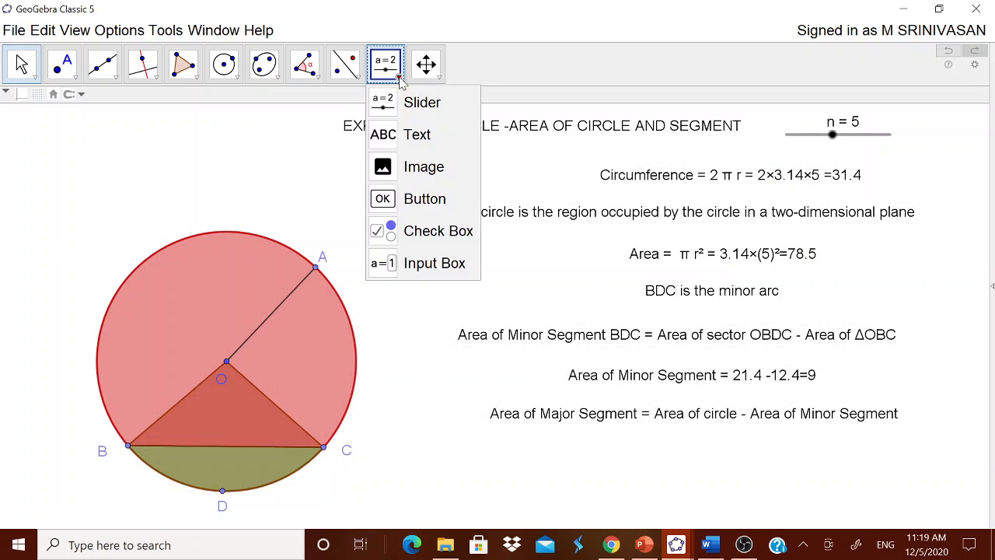
pyautogui.click(416, 135)
pyautogui.click(423, 418)
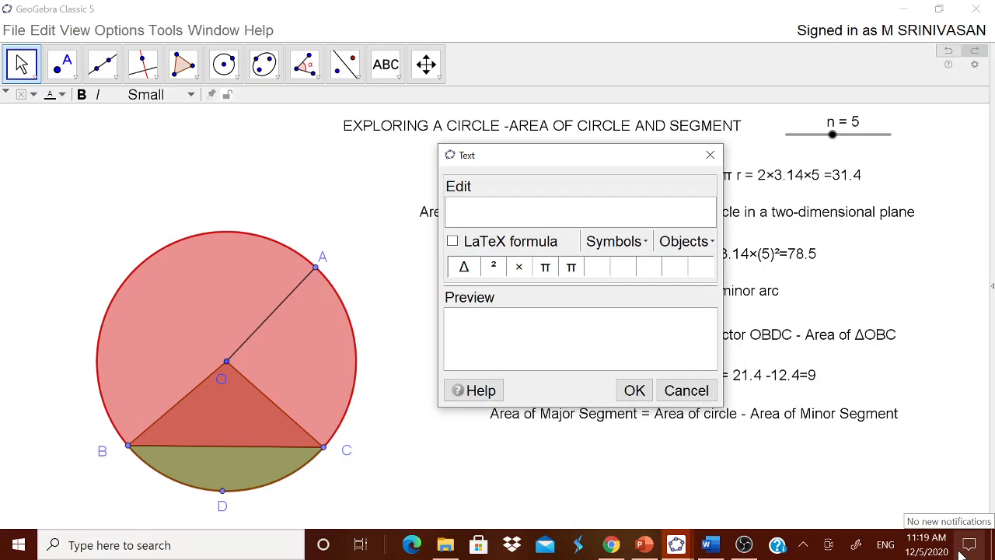
pyautogui.write('Area of M')
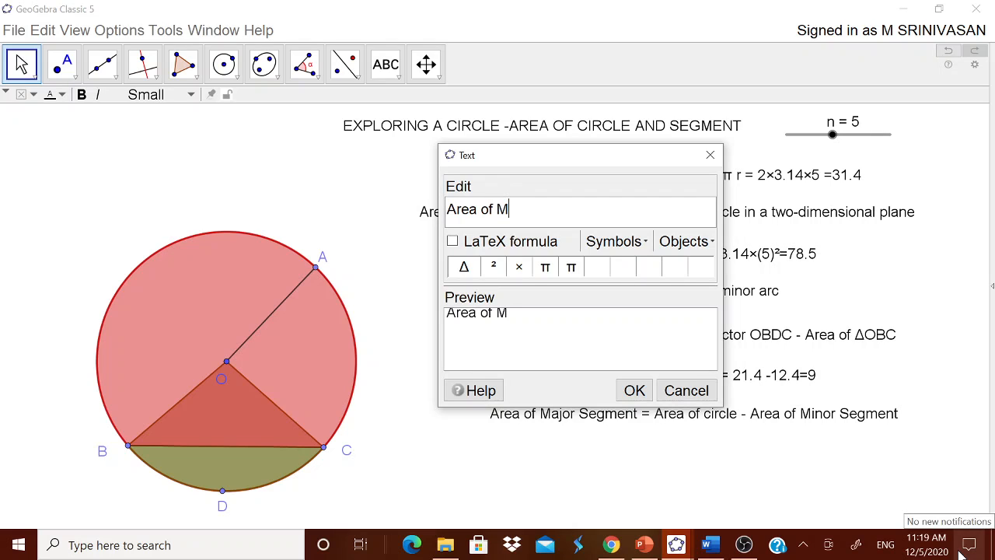
pyautogui.write('ajor Segm')
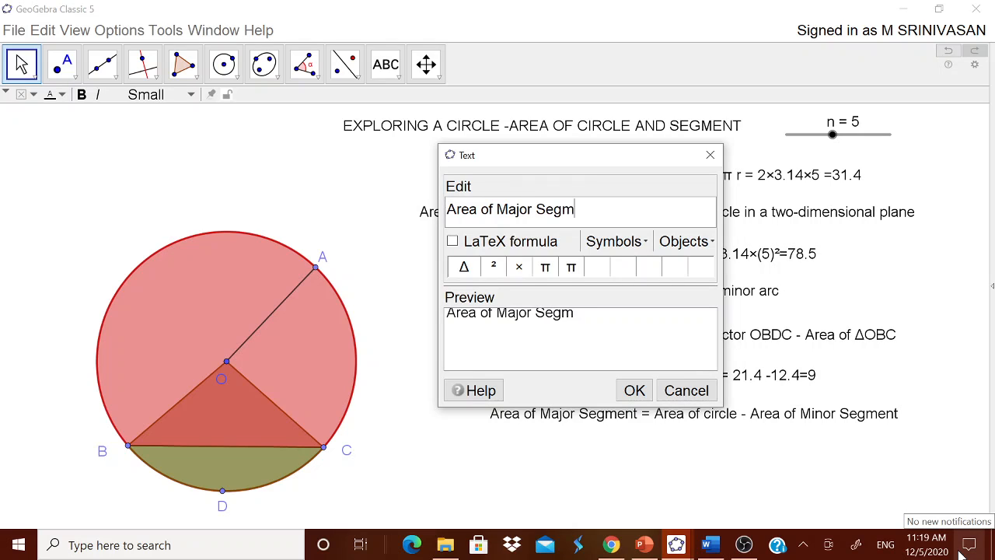
pyautogui.write('ent =')
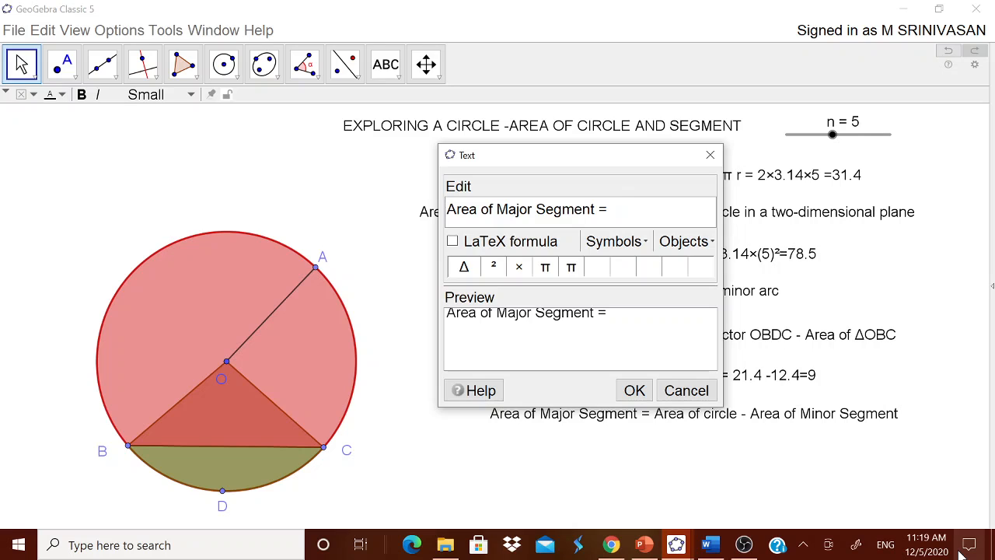
# Append the subtraction "a - h" to the text, inserting a and h as linked objects.
pyautogui.click(687, 242)
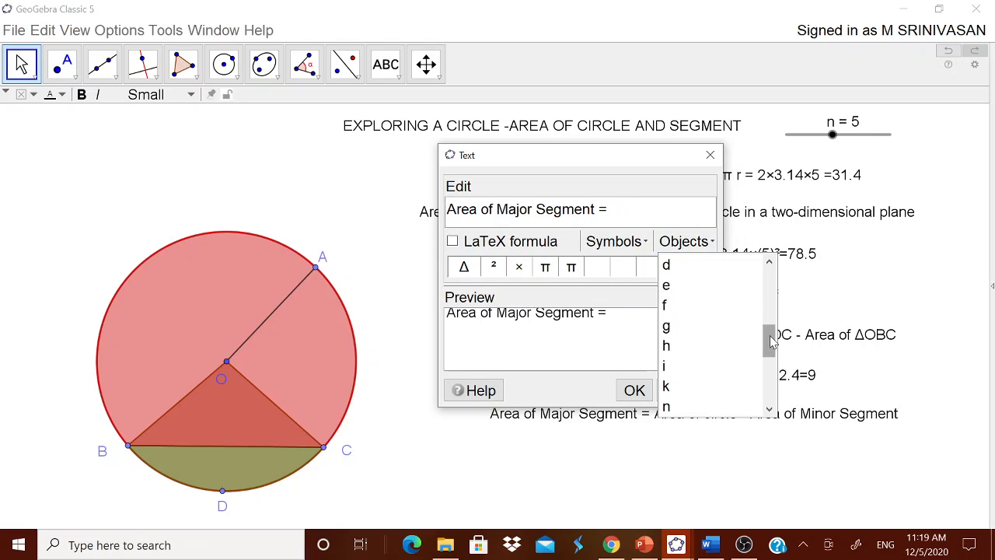
pyautogui.scroll(2, 768, 334)
pyautogui.scroll(2, 768, 313)
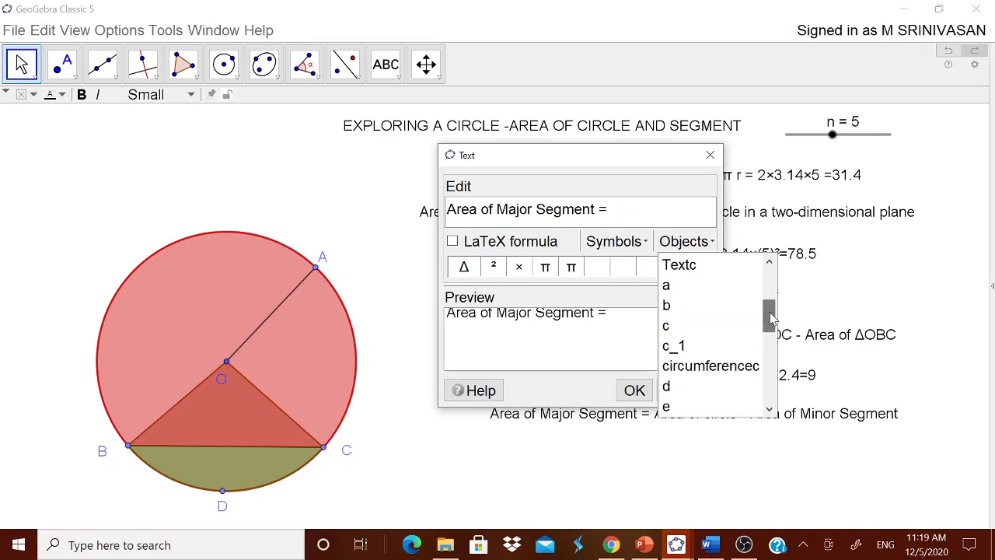
pyautogui.click(672, 328)
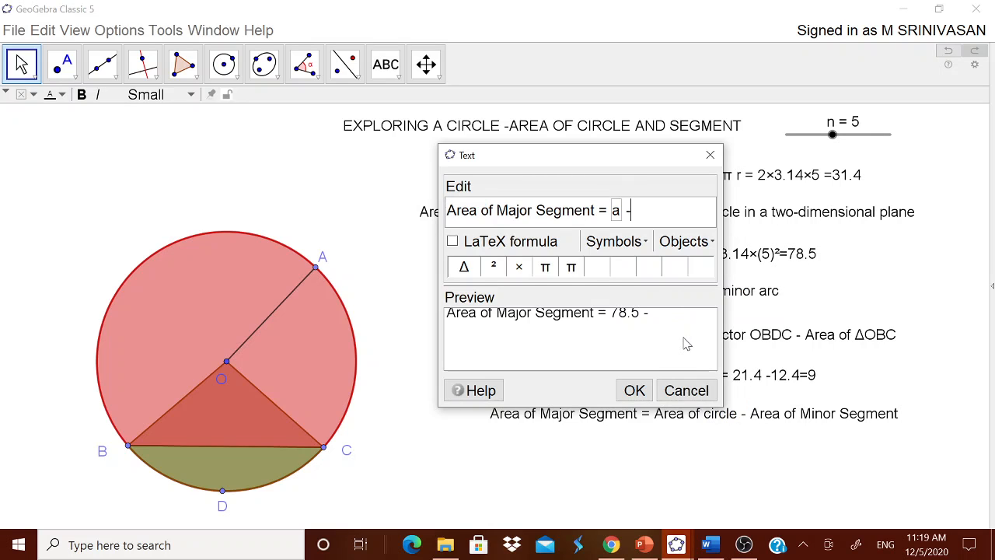
pyautogui.click(704, 244)
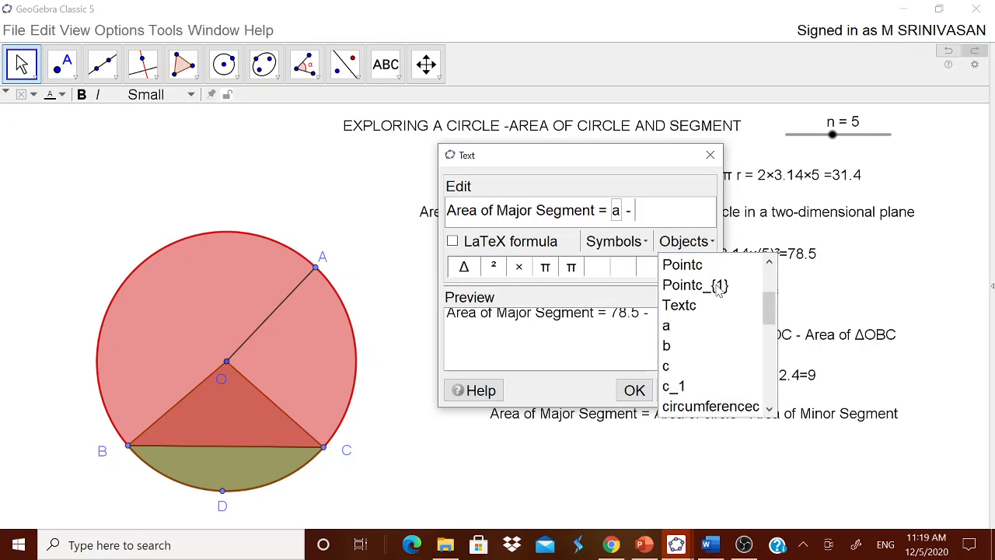
pyautogui.scroll(-3, 768, 325)
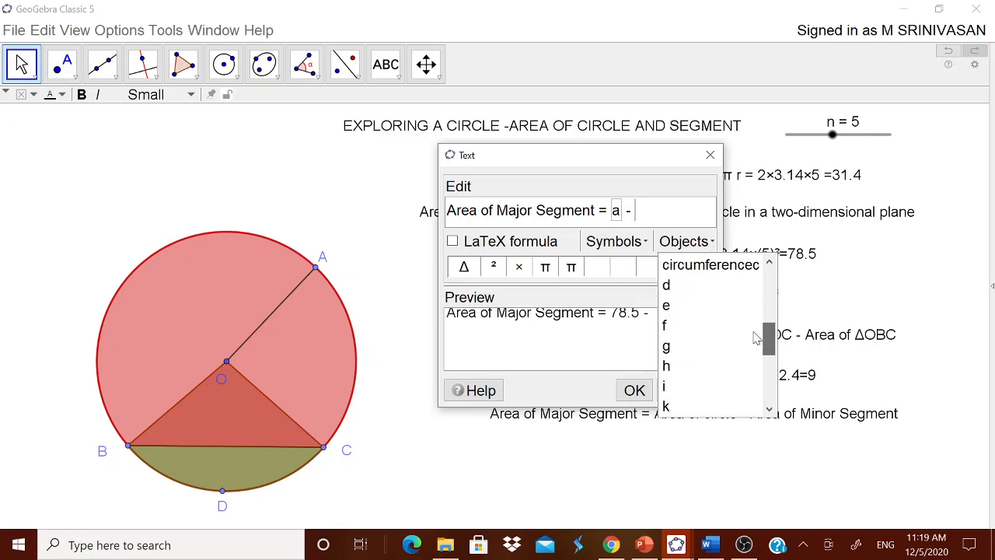
pyautogui.click(669, 365)
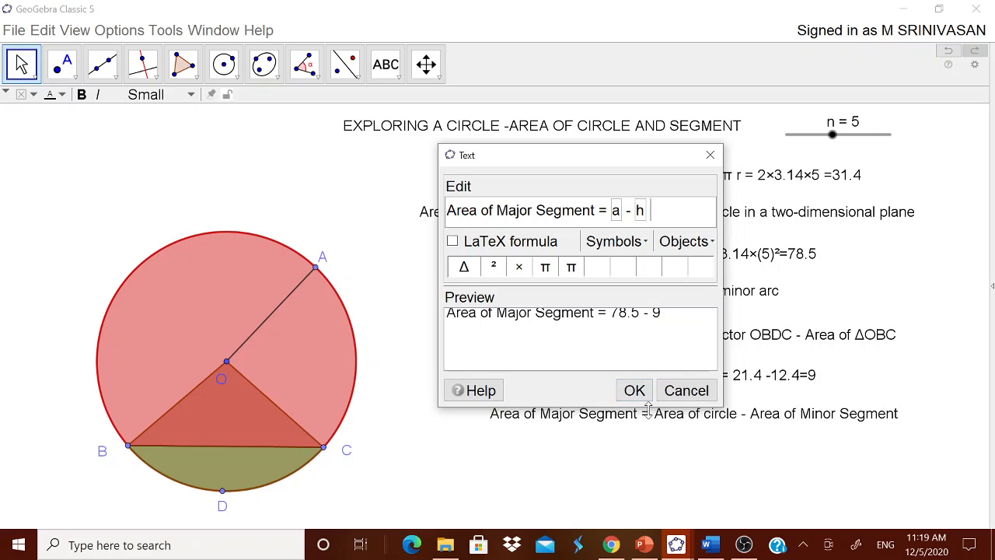
# Finish the text with "=" and the linked object i, and place it beneath the major segment formula.
pyautogui.click(694, 247)
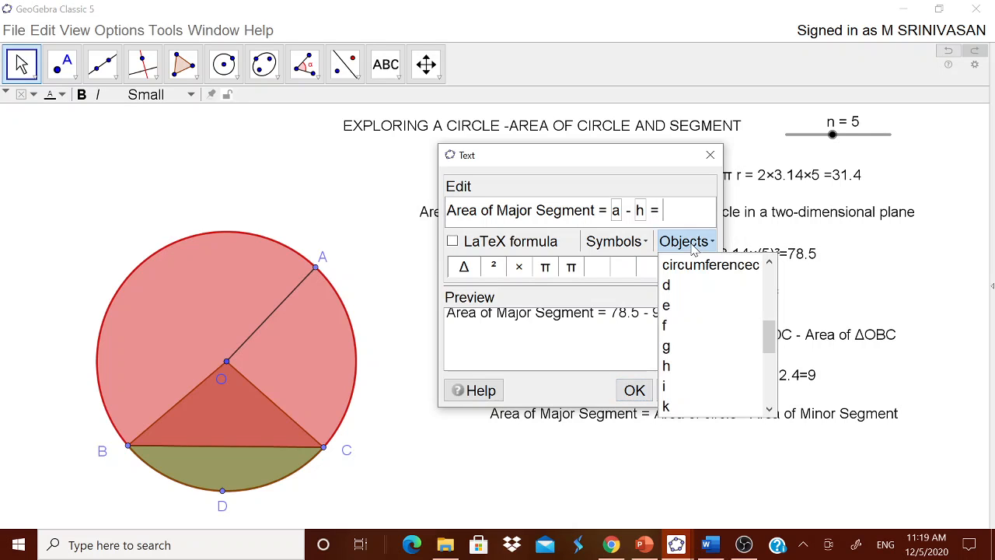
pyautogui.click(673, 386)
pyautogui.click(635, 390)
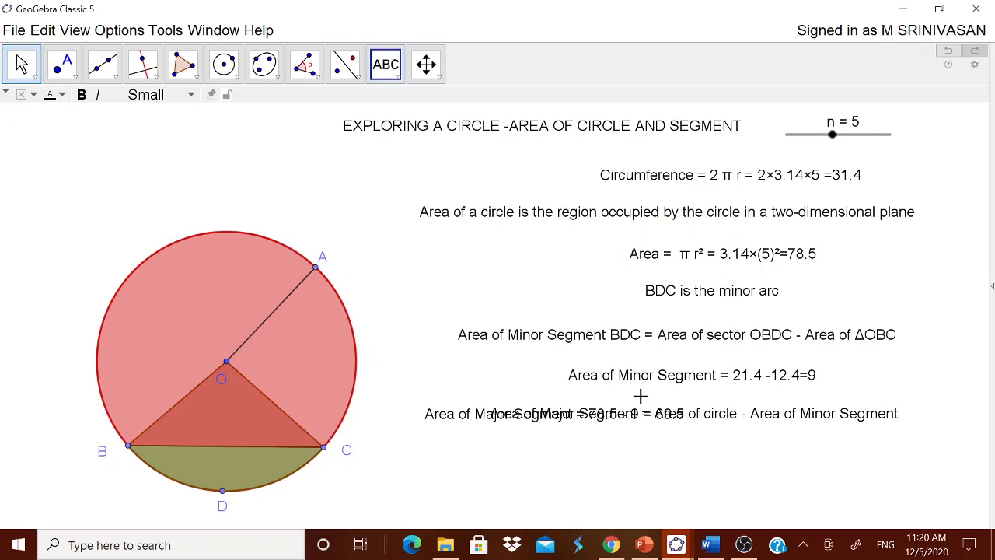
pyautogui.moveTo(452, 423); pyautogui.dragTo(601, 475)
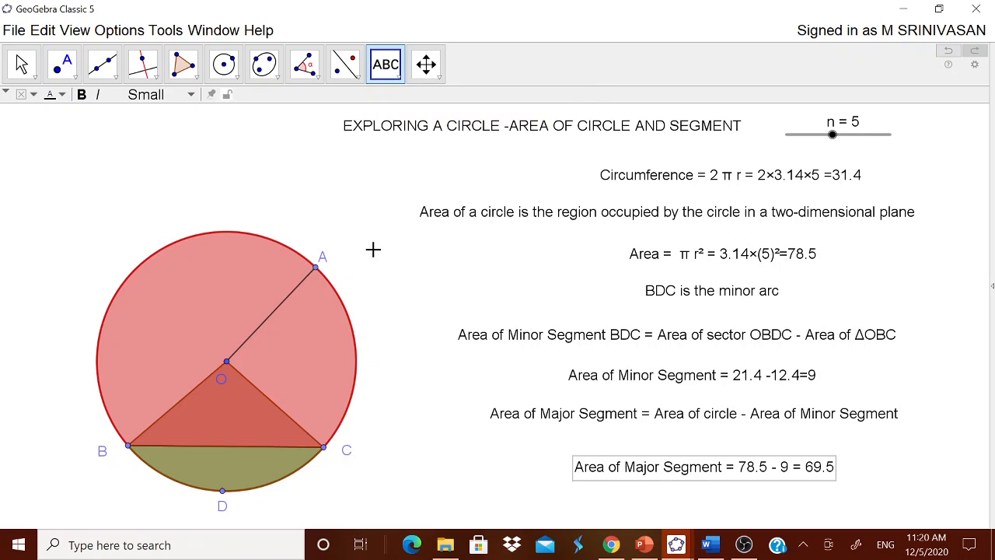
# Start a new text right of the circle with LaTeX formula enabled and "Area" as its opening word.
pyautogui.click(373, 271)
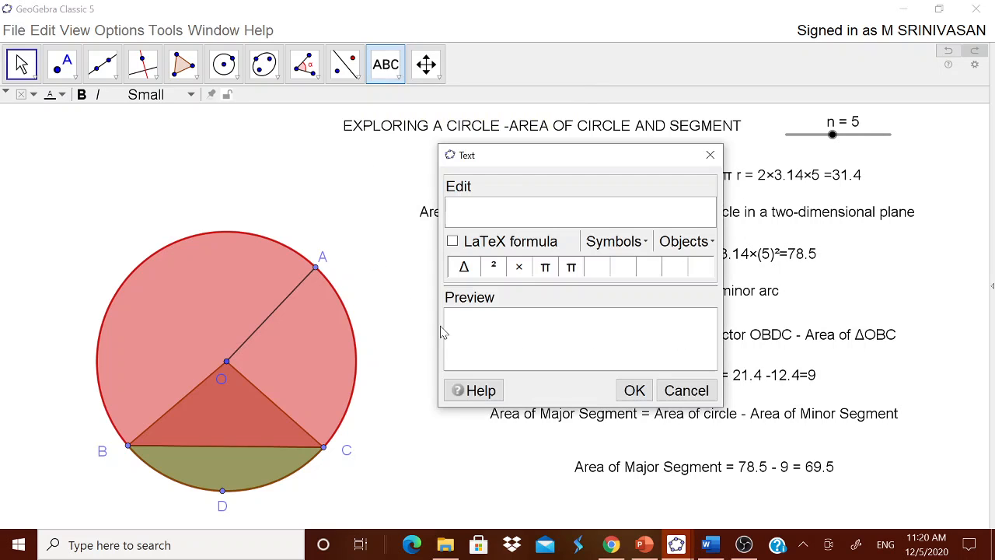
pyautogui.click(479, 244)
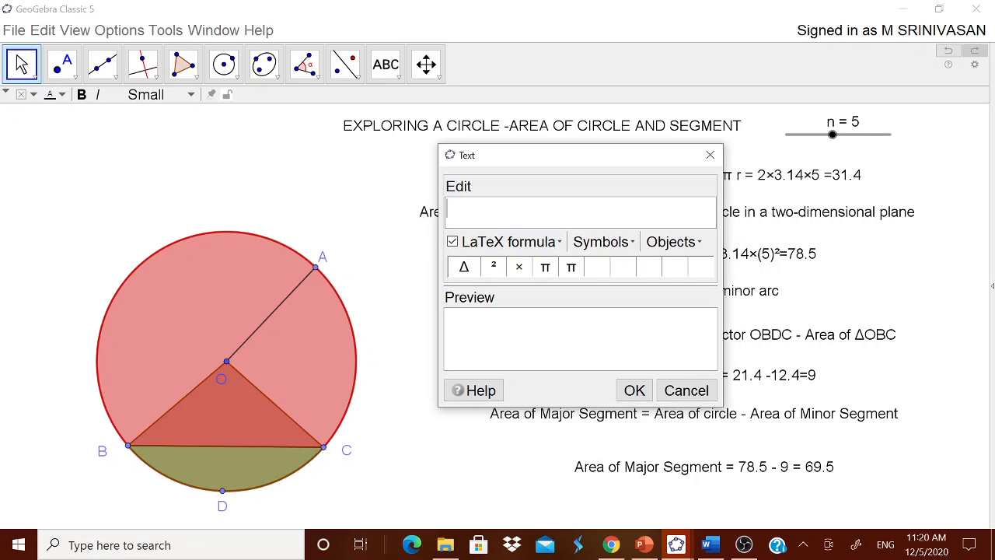
pyautogui.write('Area of Se')
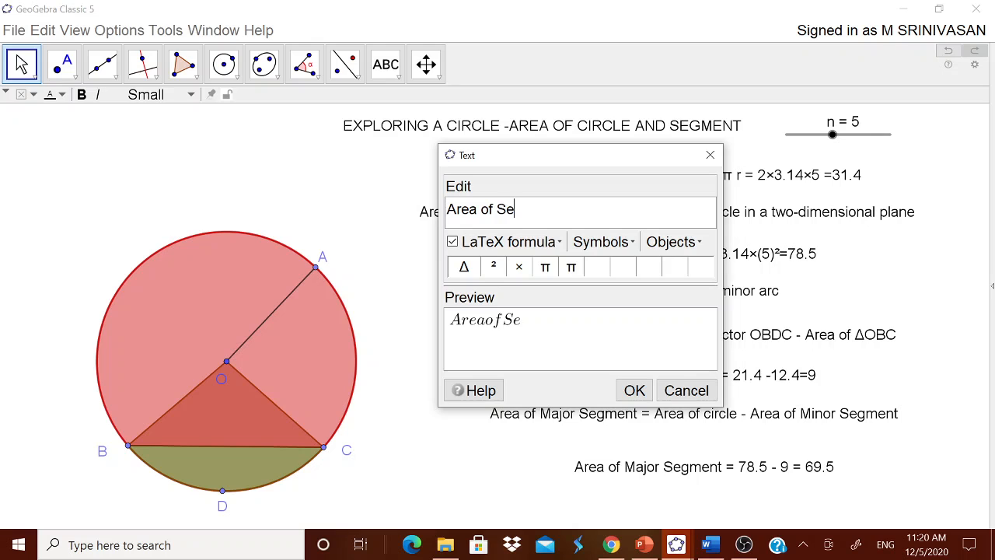
pyautogui.press('BackSpace')
pyautogui.press('BackSpace')
pyautogui.press('BackSpace')
pyautogui.press('BackSpace')
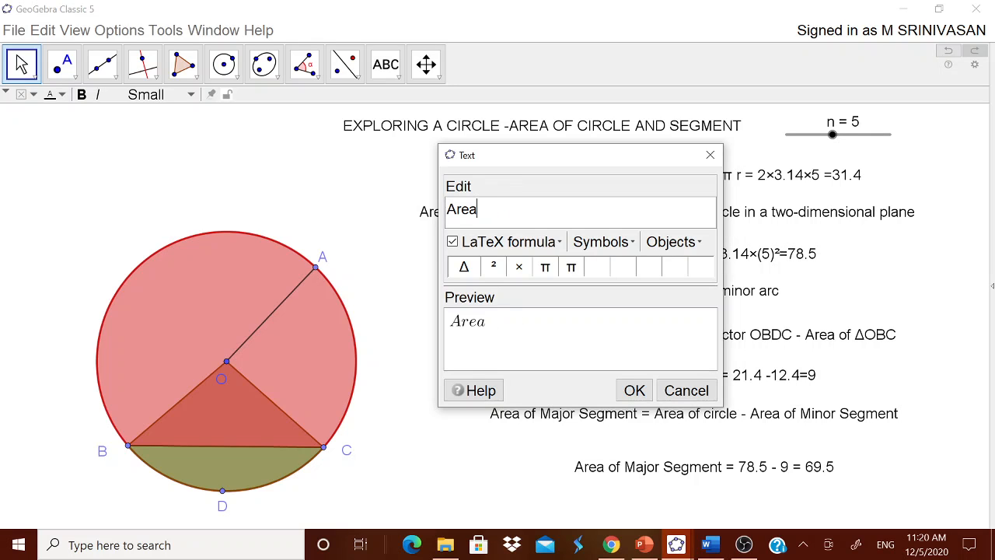
# Continue the LaTeX text with "of sector =", inserting a LaTeX space before "of" and before "sector".
pyautogui.click(505, 243)
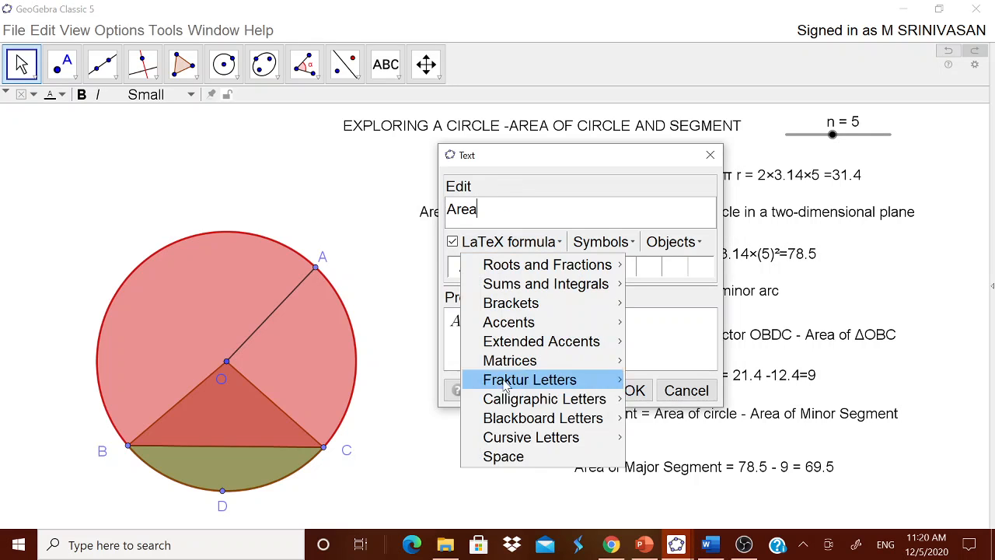
pyautogui.click(504, 456)
pyautogui.write('of')
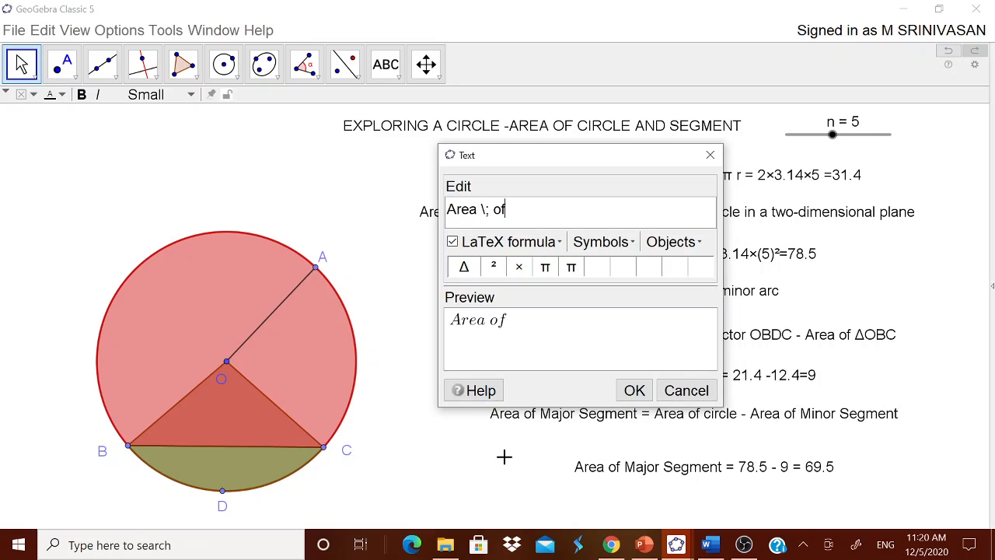
pyautogui.click(533, 243)
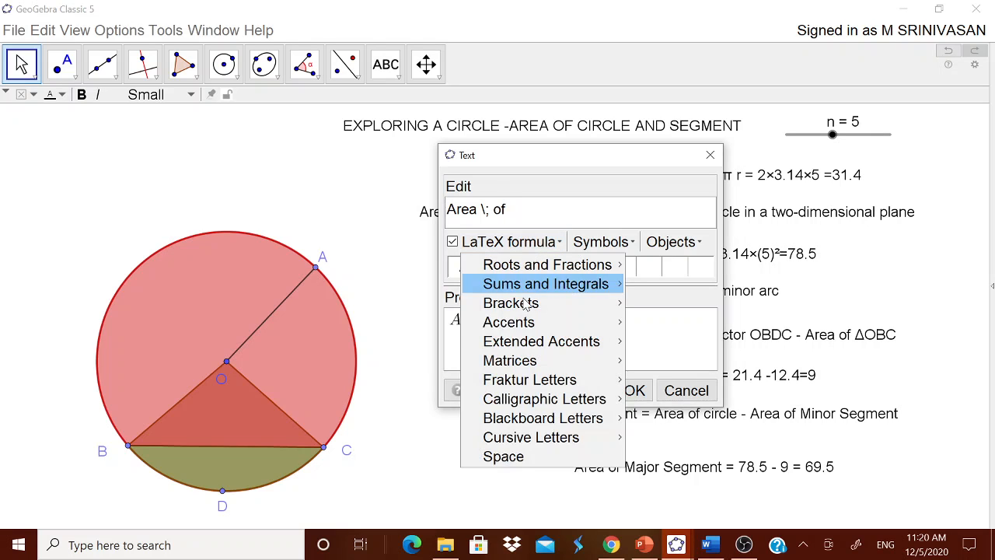
pyautogui.click(509, 457)
pyautogui.write('s')
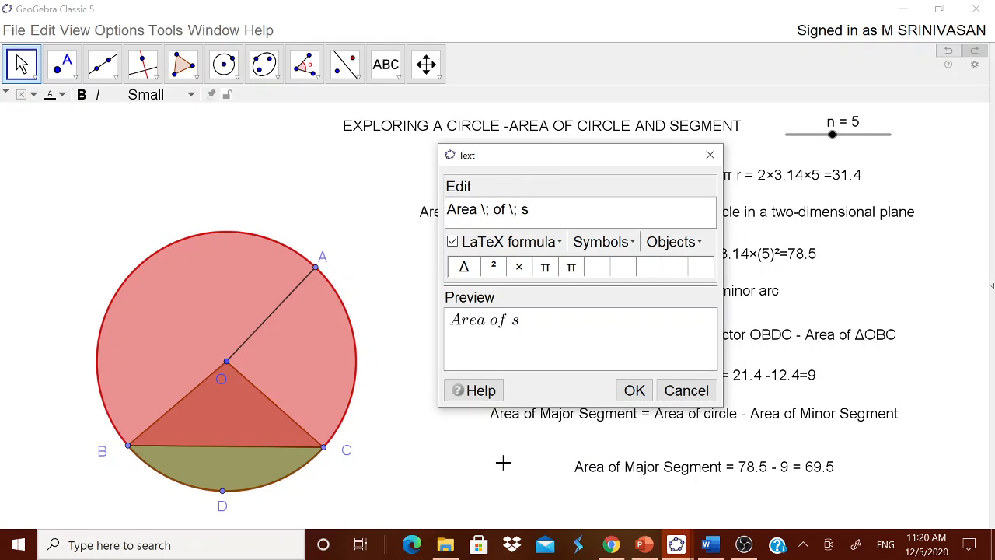
pyautogui.write('ector =')
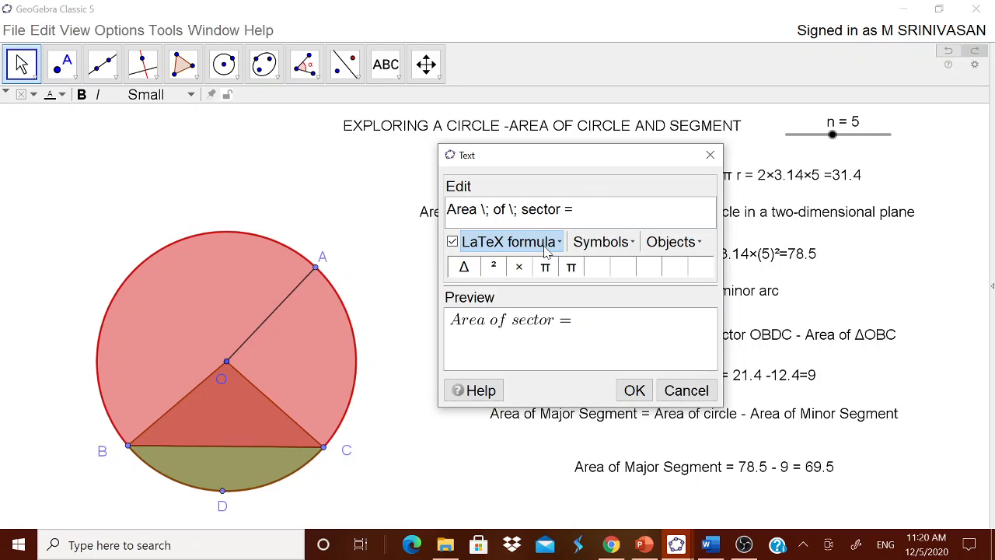
# Insert a LaTeX fraction after the equals sign and try to replace its placeholders with θ over 360.
pyautogui.click(547, 247)
pyautogui.moveTo(581, 265)
pyautogui.click(629, 267)
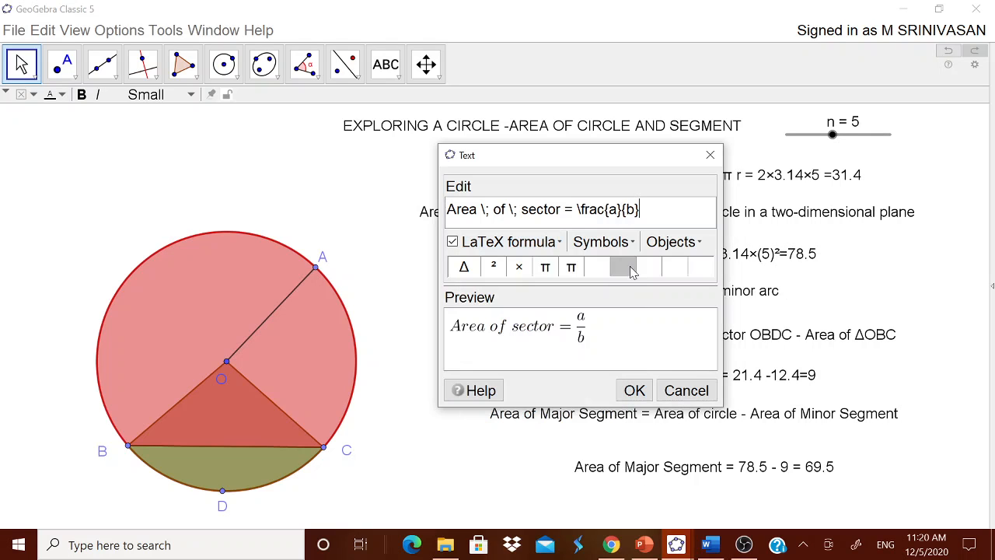
pyautogui.doubleClick(613, 209)
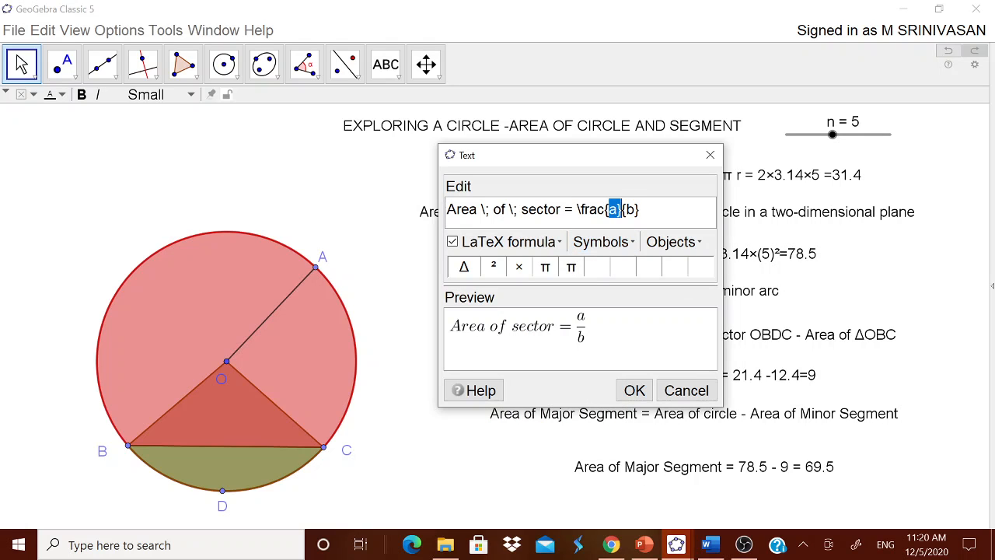
pyautogui.click(615, 242)
pyautogui.moveTo(618, 268)
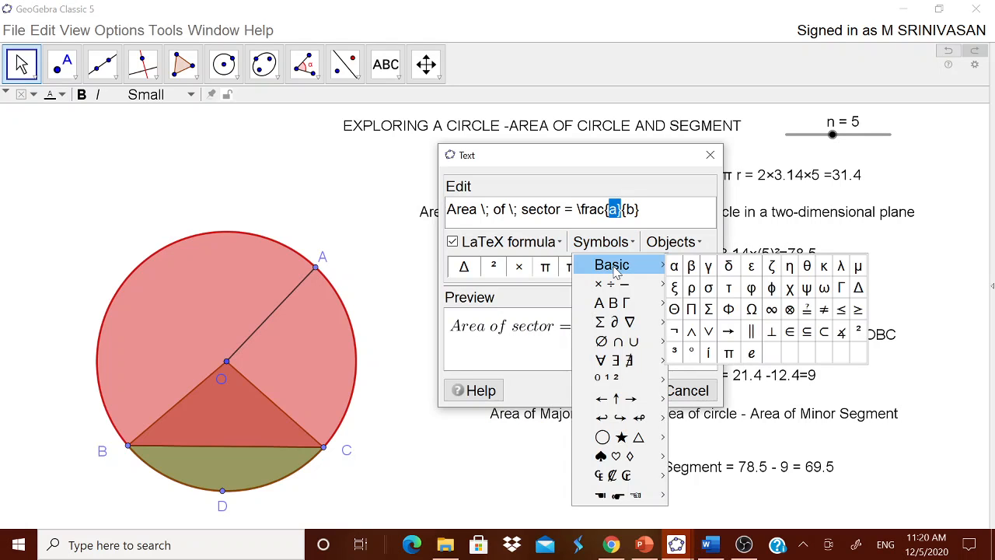
pyautogui.click(807, 267)
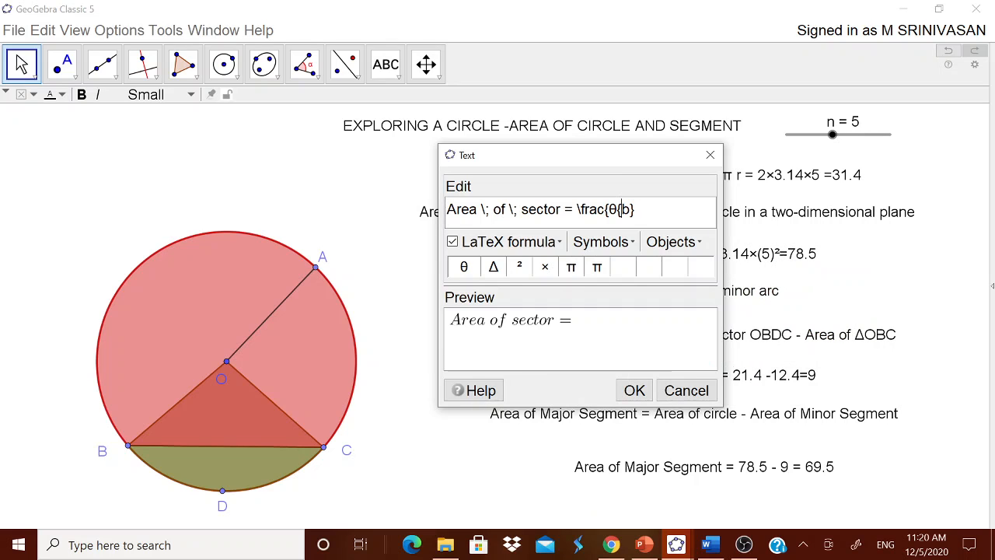
pyautogui.doubleClick(624, 209)
pyautogui.write('360')
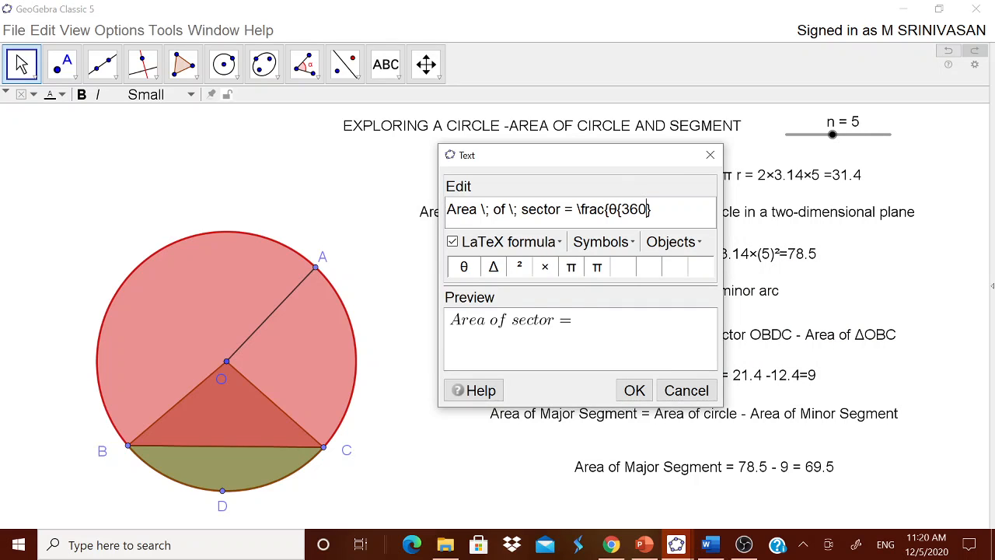
# Append "× π r²" to the sector formula and create the text.
pyautogui.click(601, 242)
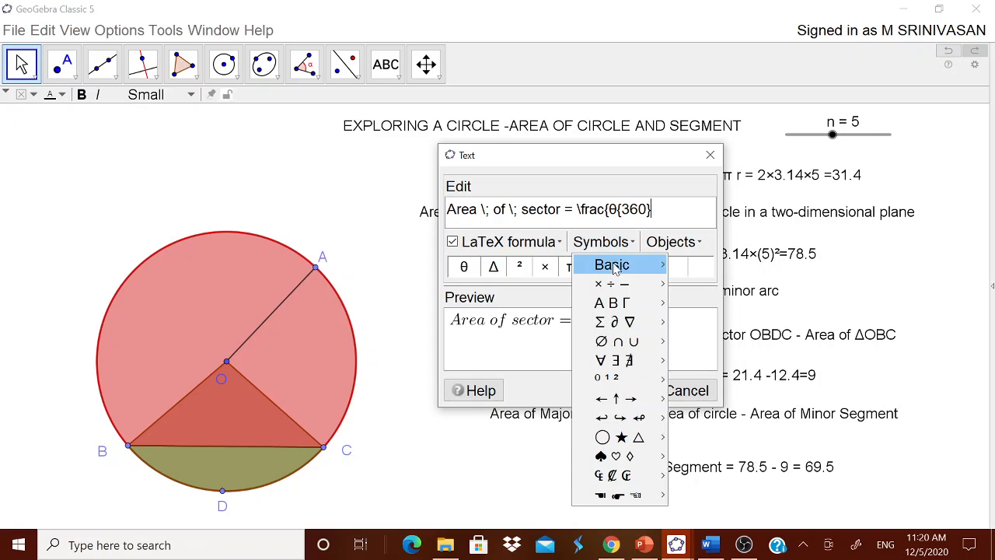
pyautogui.moveTo(618, 285)
pyautogui.click(674, 288)
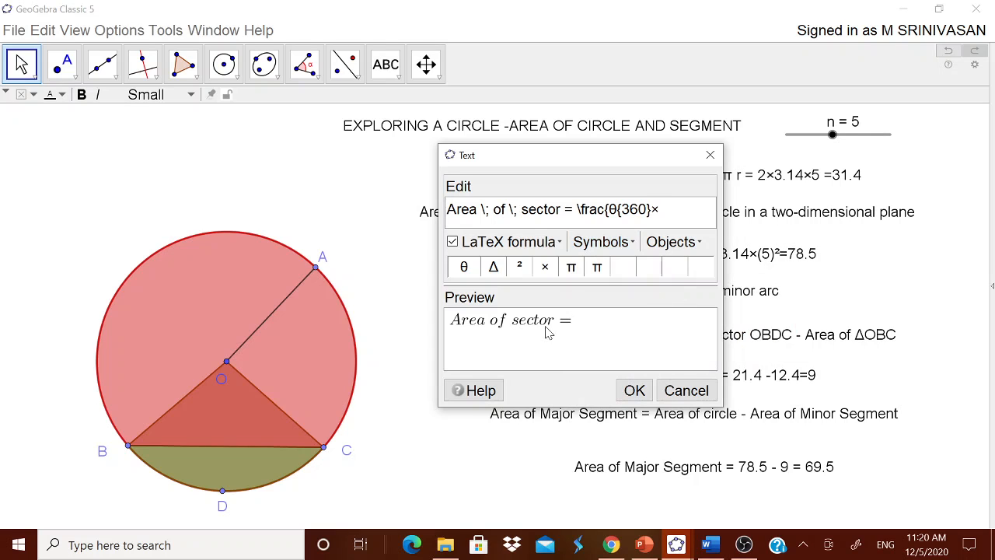
pyautogui.click(571, 267)
pyautogui.write('r')
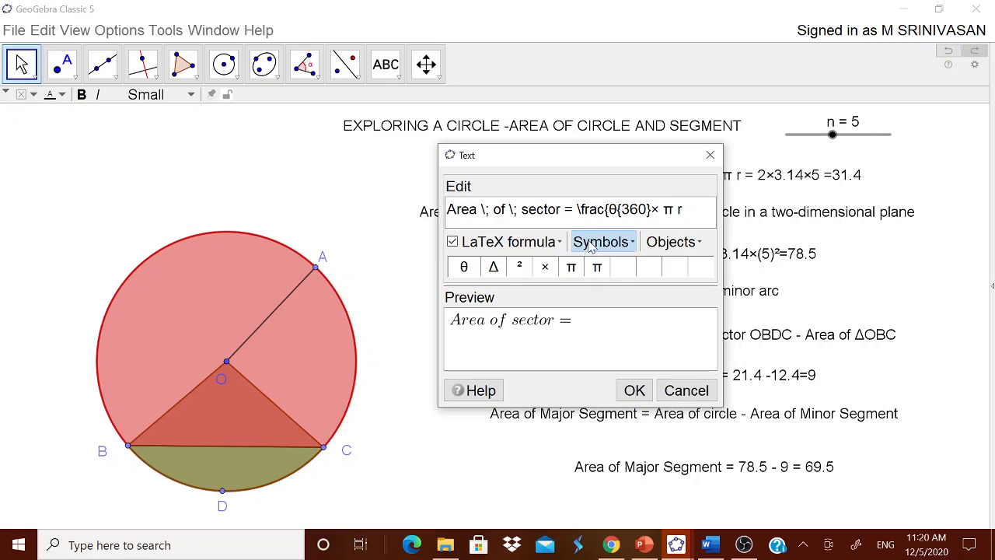
pyautogui.click(591, 242)
pyautogui.moveTo(614, 266)
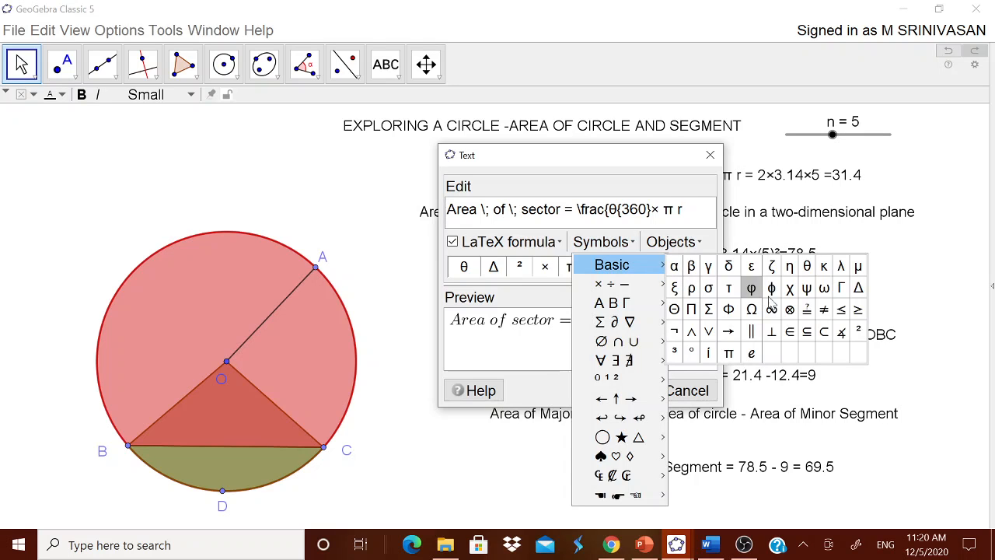
pyautogui.click(854, 333)
pyautogui.click(632, 392)
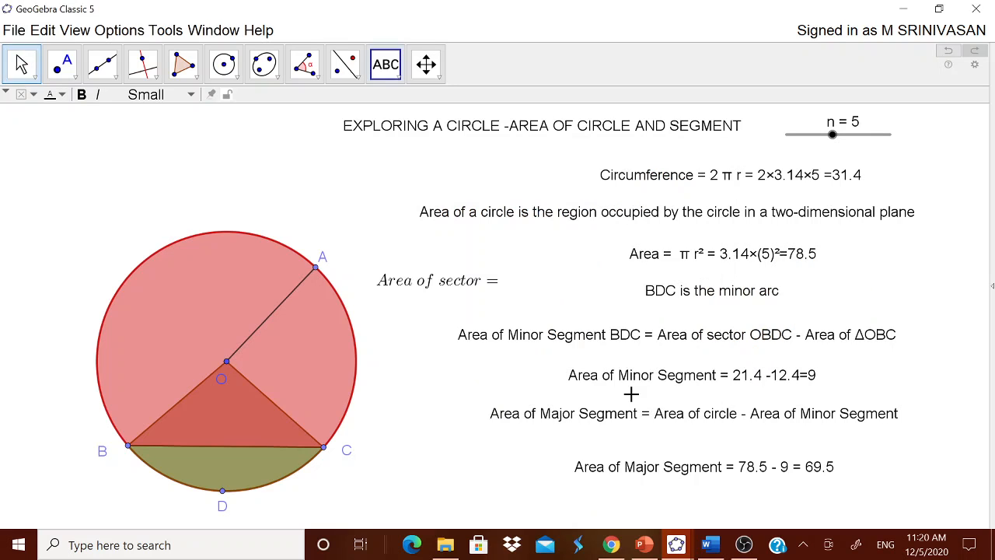
# Delete the "Area of sector =" text and leave the Text tool.
pyautogui.moveTo(454, 293); pyautogui.dragTo(477, 292)
pyautogui.press('Delete')
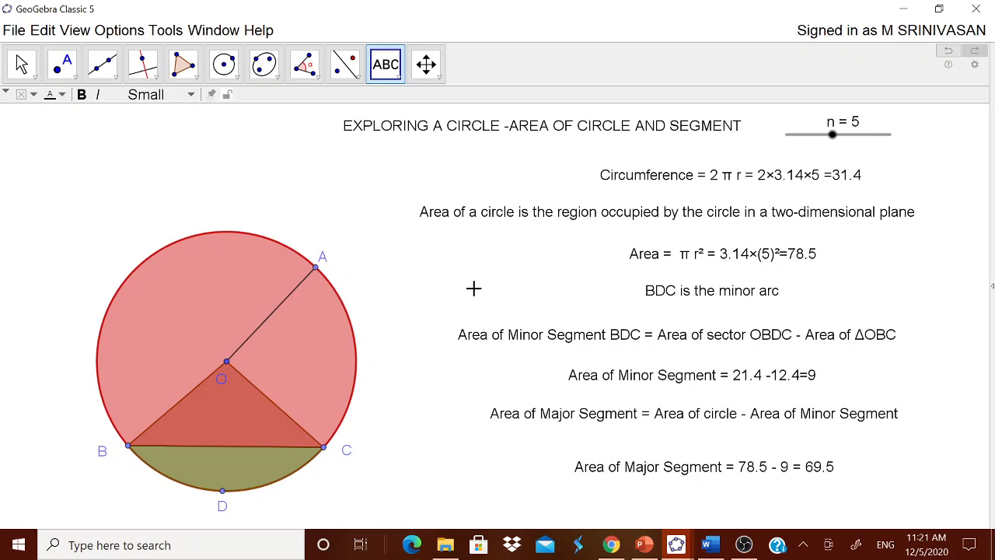
pyautogui.press('Escape')
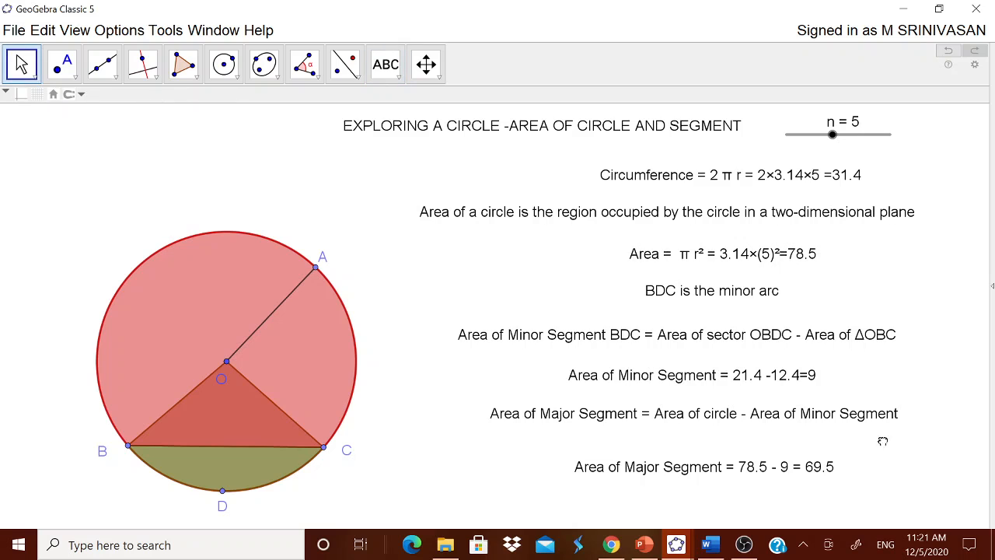
# Show the construction navigation bar in the graphics view and rewind the construction to its first step.
pyautogui.rightClick(902, 477)
pyautogui.click(884, 432)
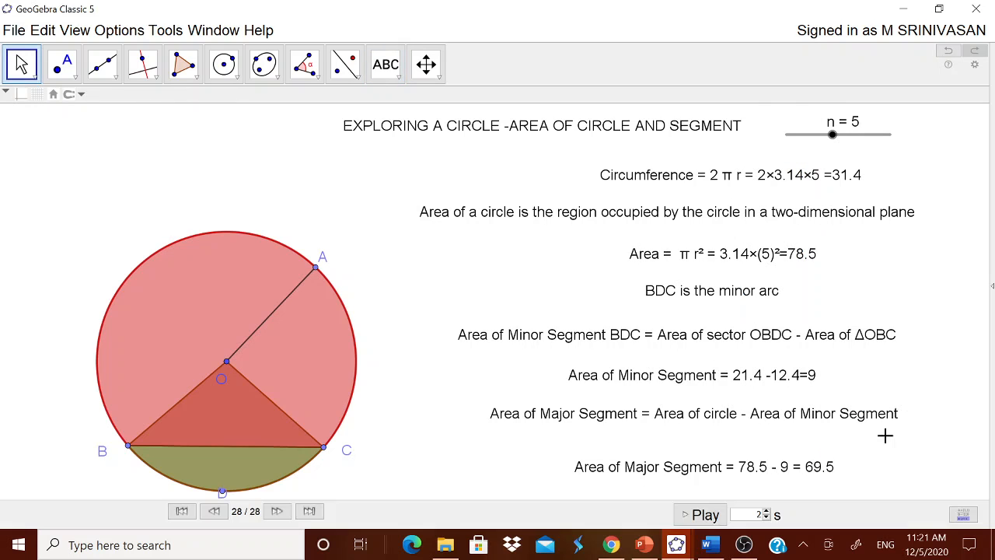
pyautogui.click(181, 511)
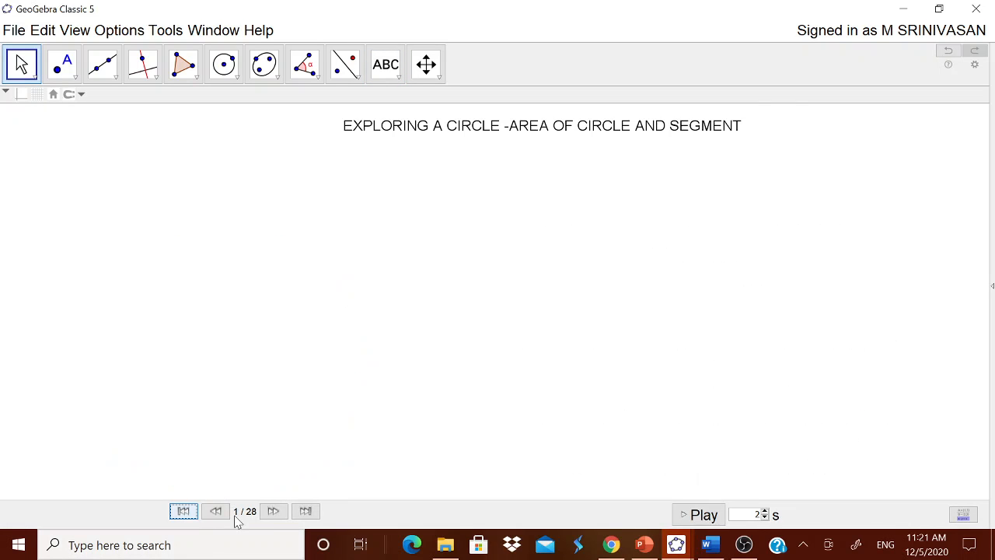
# Replay the construction forward to step 10, checking the circle, the radius slider and the circumference and area texts.
pyautogui.click(274, 511)
pyautogui.click(274, 510)
pyautogui.click(273, 511)
pyautogui.click(274, 511)
pyautogui.click(274, 510)
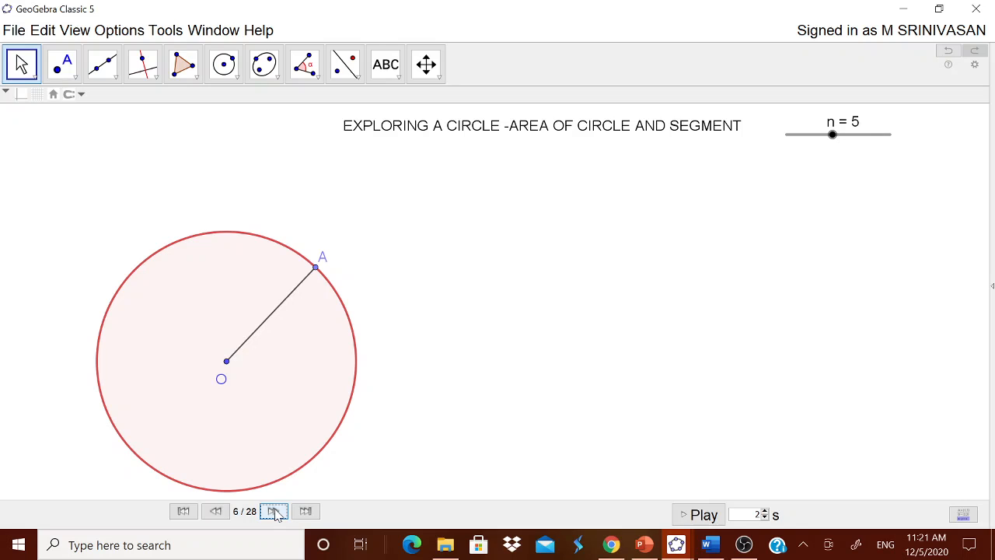
pyautogui.click(274, 511)
pyautogui.click(276, 511)
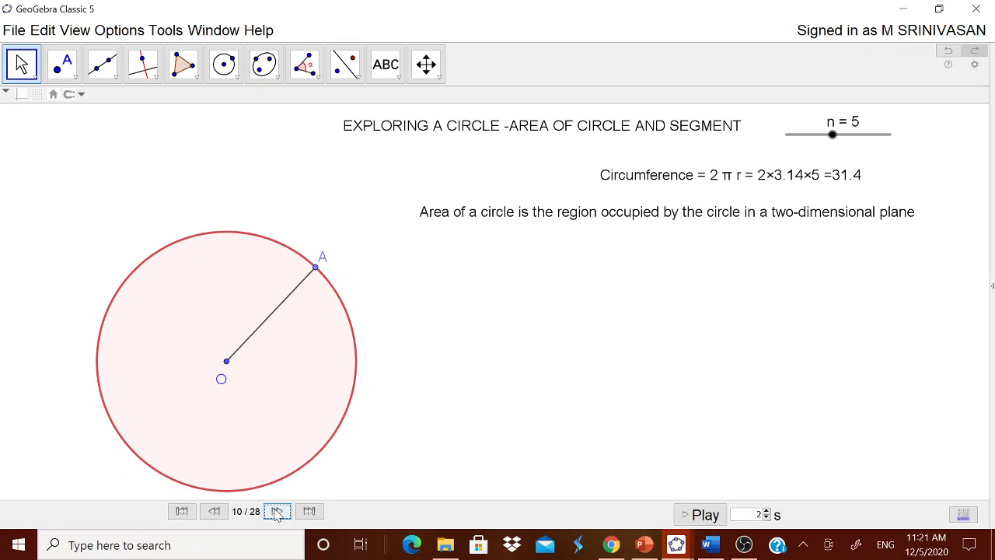
# Try to lower the fill opacity of the circle centred at O in its color properties, and close the properties.
pyautogui.rightClick(281, 483)
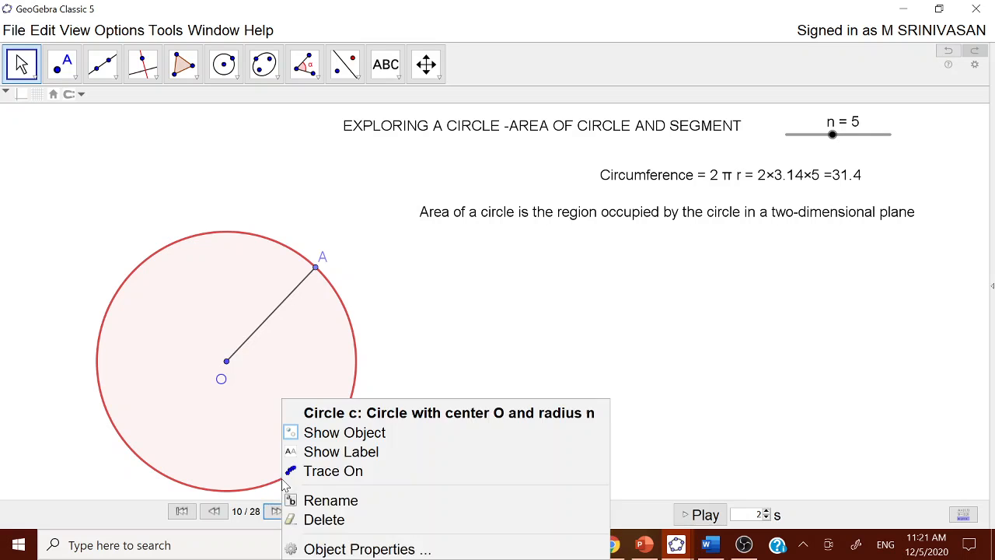
pyautogui.click(354, 549)
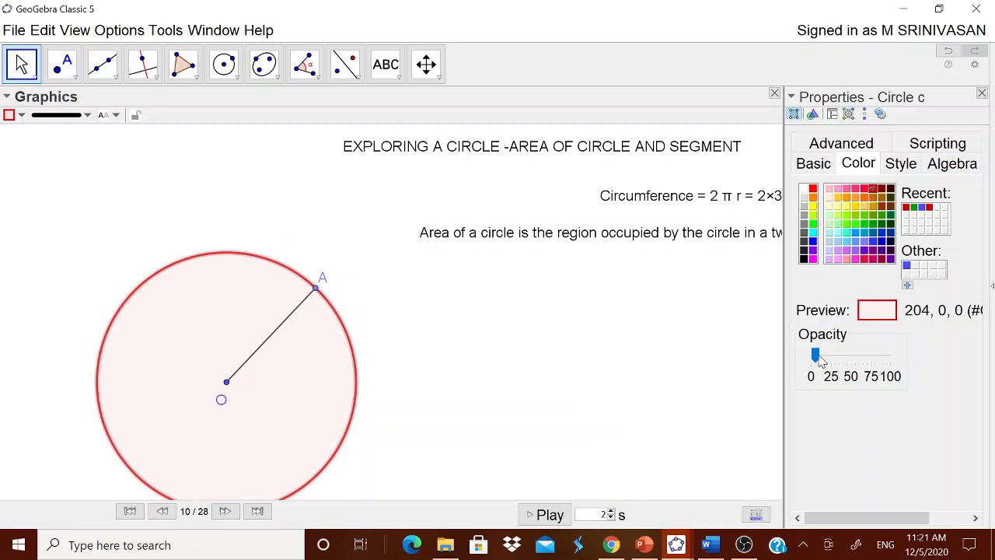
pyautogui.moveTo(820, 358)
pyautogui.mouseDown()
pyautogui.moveTo(879, 361)
pyautogui.moveTo(810, 359)
pyautogui.mouseUp()
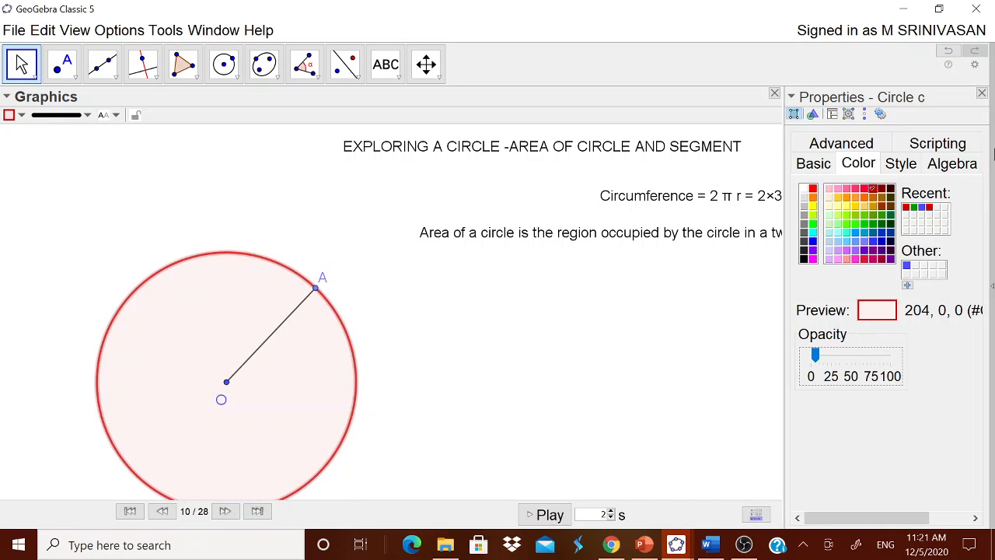
pyautogui.click(981, 94)
# Replay the construction forward to step 26, checking the order of the area formula, minor arc, sector, triangle and segment texts.
pyautogui.click(280, 511)
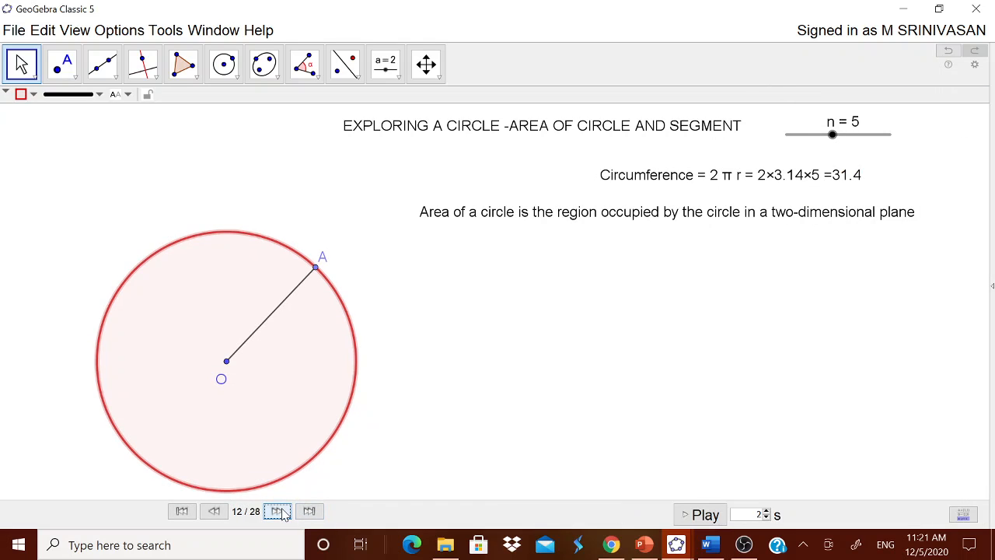
pyautogui.click(278, 512)
pyautogui.click(278, 511)
pyautogui.click(278, 512)
pyautogui.click(278, 512)
pyautogui.click(278, 512)
pyautogui.click(278, 512)
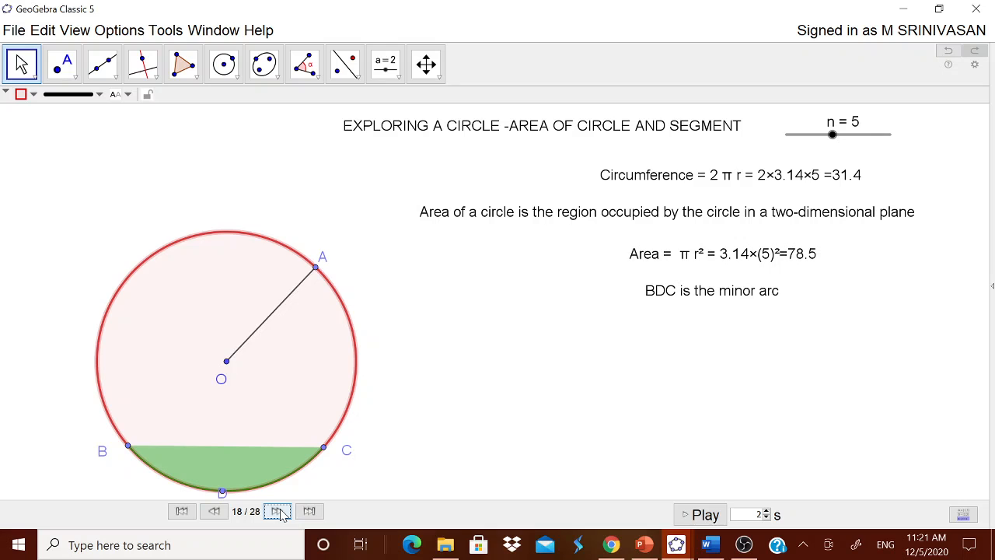
pyautogui.click(278, 511)
pyautogui.click(279, 512)
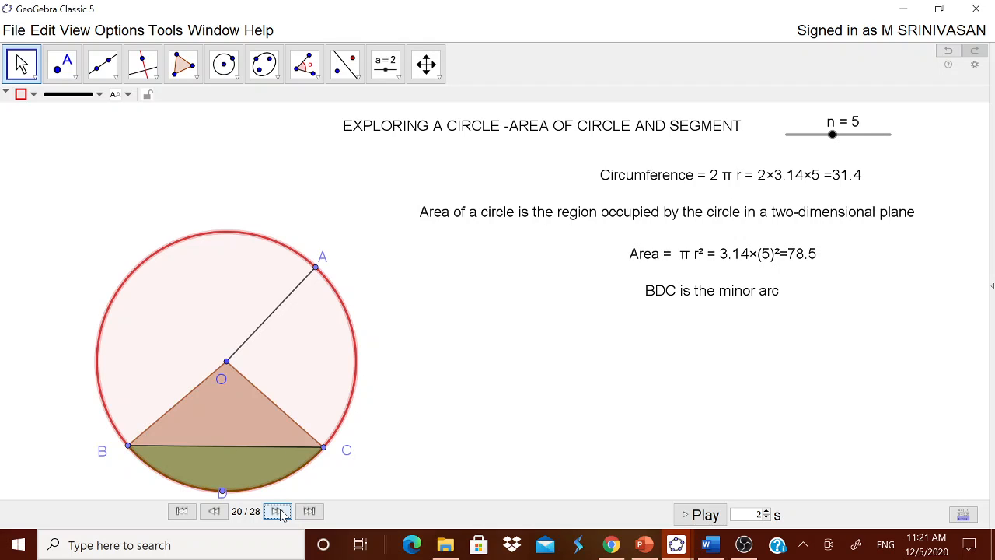
pyautogui.click(278, 512)
pyautogui.click(279, 511)
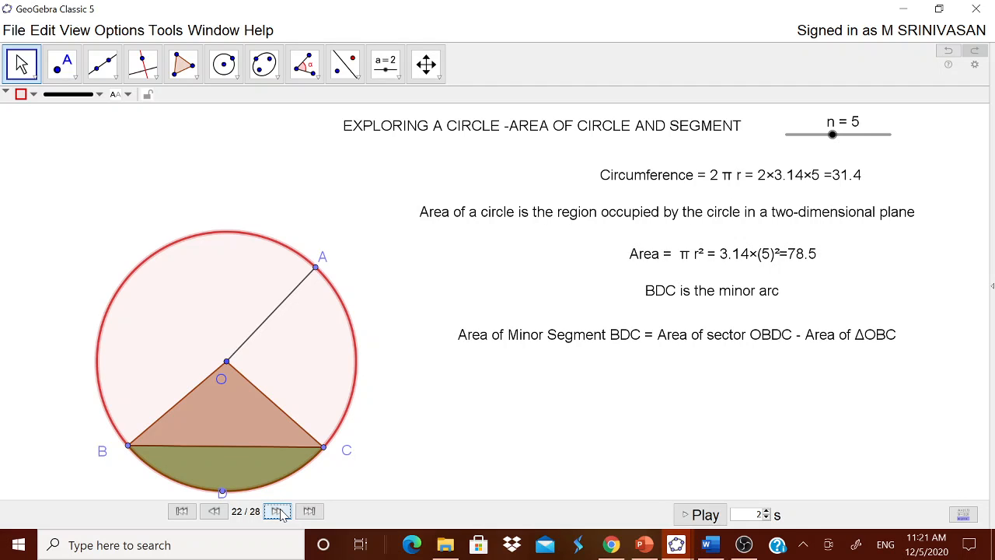
pyautogui.click(279, 512)
pyautogui.click(278, 512)
pyautogui.click(279, 512)
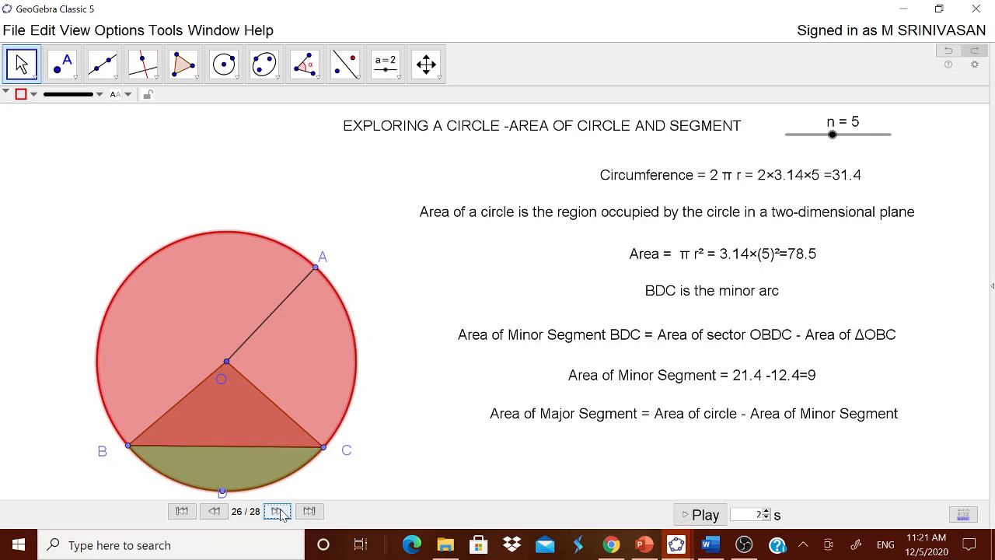